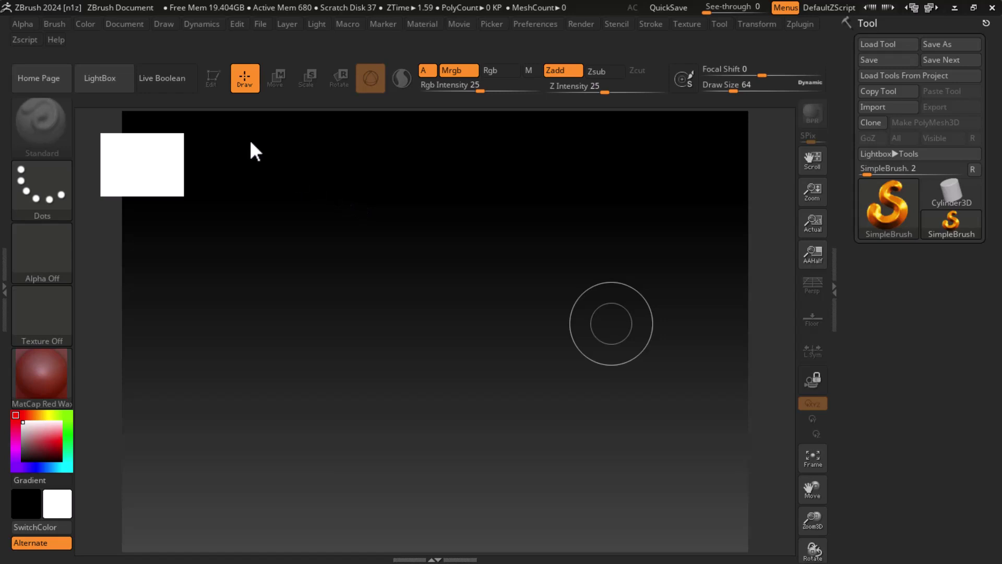
# Draw a Sphere3D primitive in the canvas centre and switch it into Edit mode
pyautogui.click(880, 206)
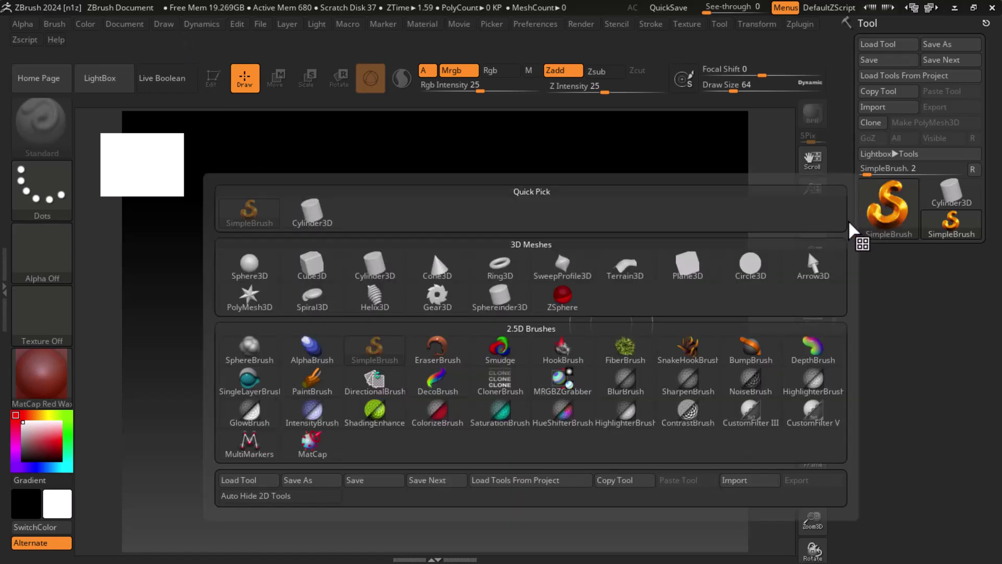
pyautogui.click(249, 271)
pyautogui.moveTo(436, 369); pyautogui.dragTo(449, 468)
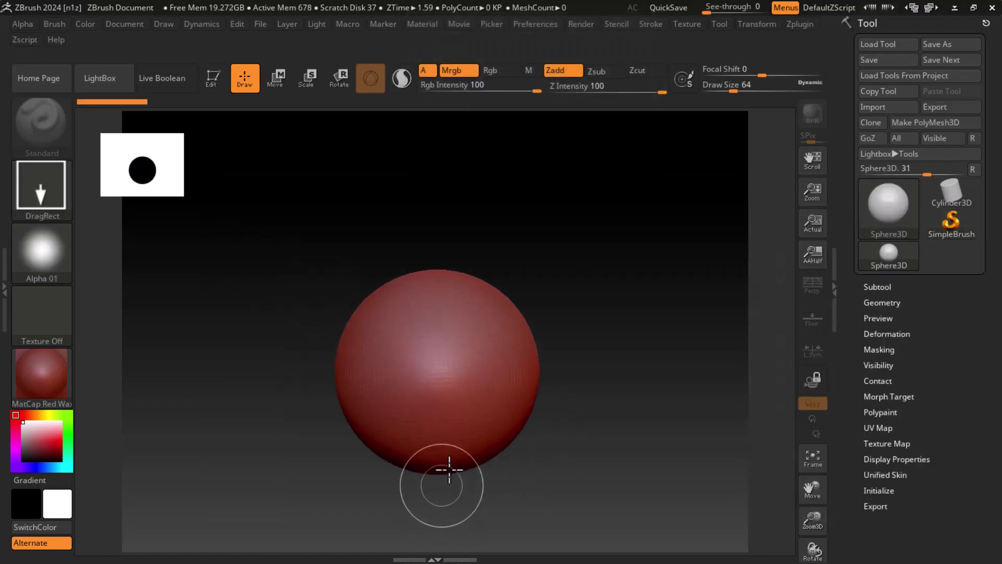
pyautogui.click(215, 79)
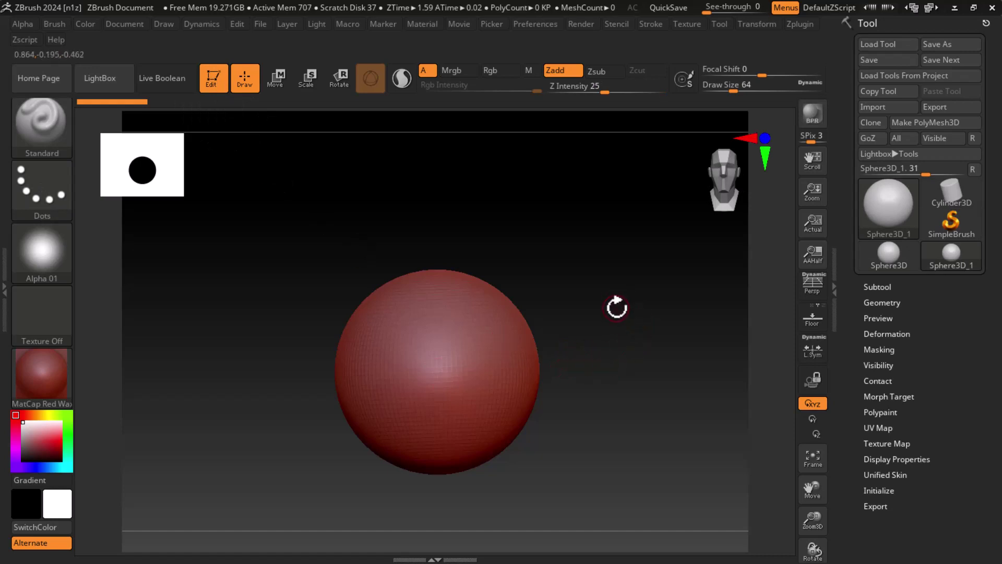
# Duplicate the sphere subtool, move the copy up onto the original, and return to Draw mode
pyautogui.click(877, 286)
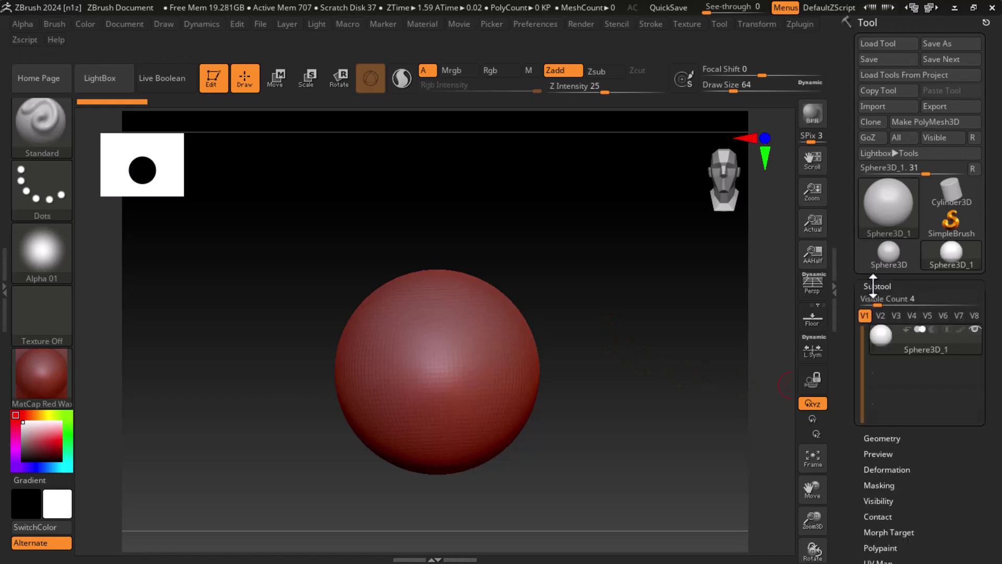
pyautogui.click(892, 356)
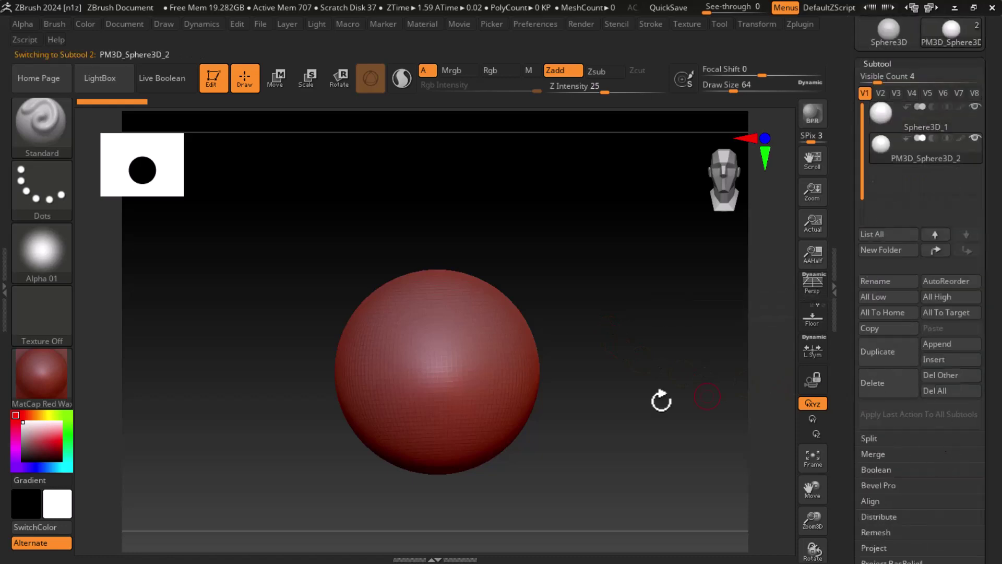
pyautogui.click(275, 78)
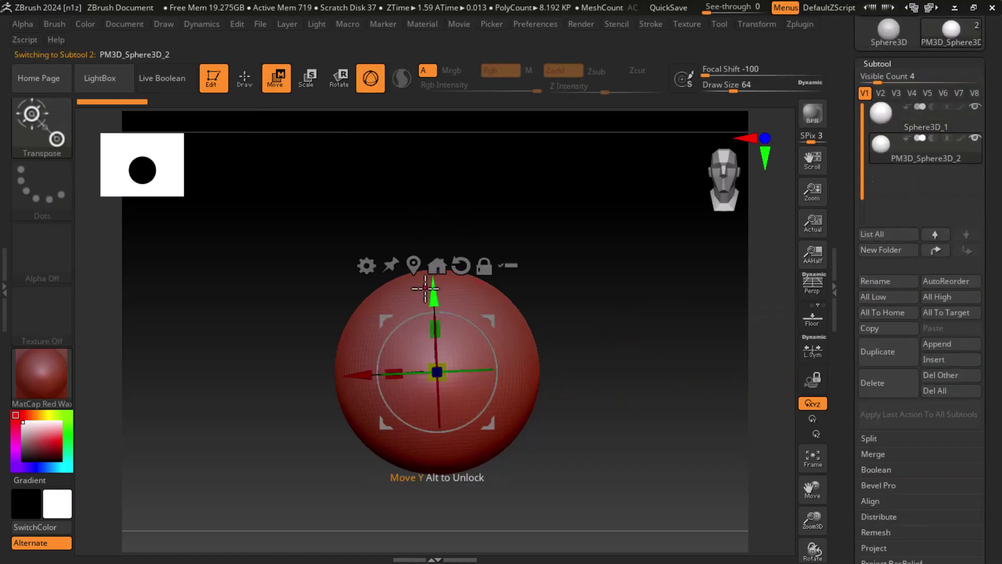
pyautogui.moveTo(433, 295); pyautogui.dragTo(447, 166)
pyautogui.moveTo(671, 320)
pyautogui.mouseDown()
pyautogui.moveTo(577, 329)
pyautogui.moveTo(626, 355)
pyautogui.mouseUp()
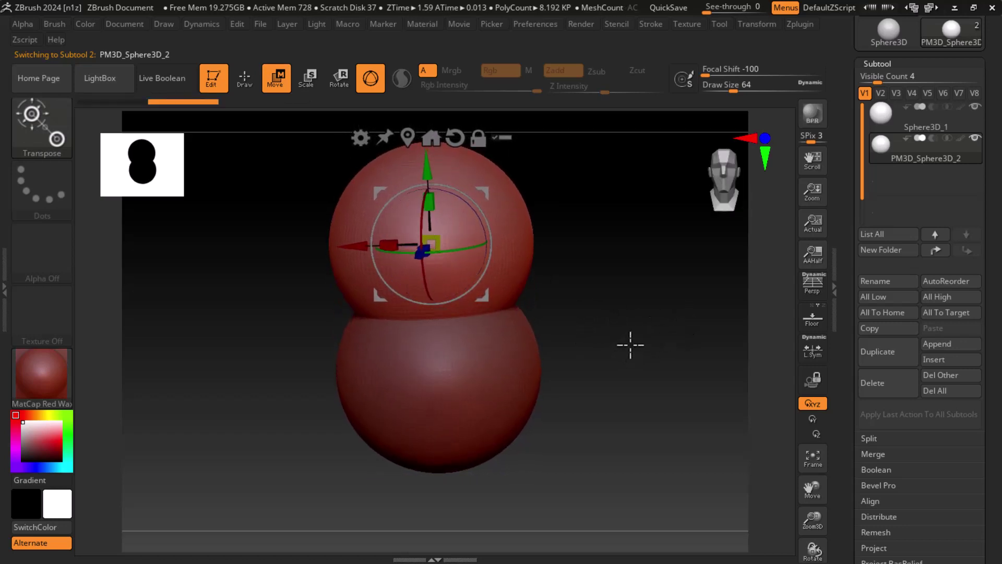
pyautogui.click(244, 78)
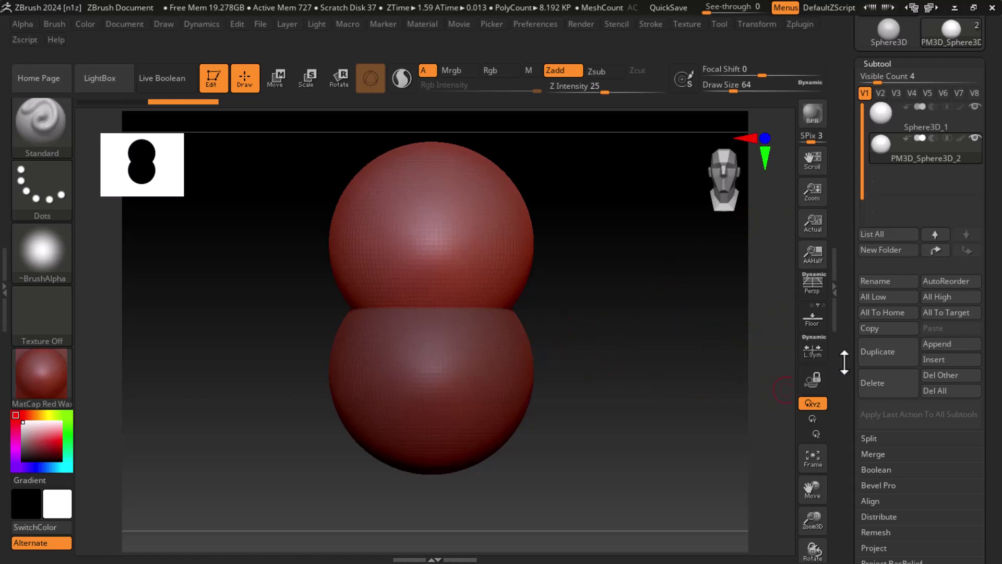
# Expand Geometry and the Subtool Merge options, then select Sphere3D_1 and PM3D_Sphere3D_2 in turn
pyautogui.scroll(-5, 901, 374)
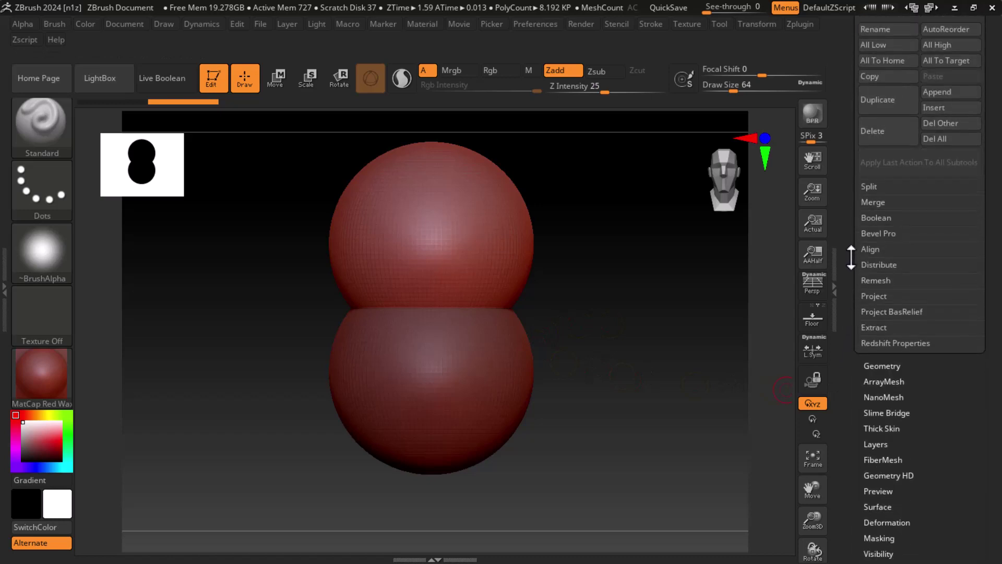
pyautogui.click(897, 365)
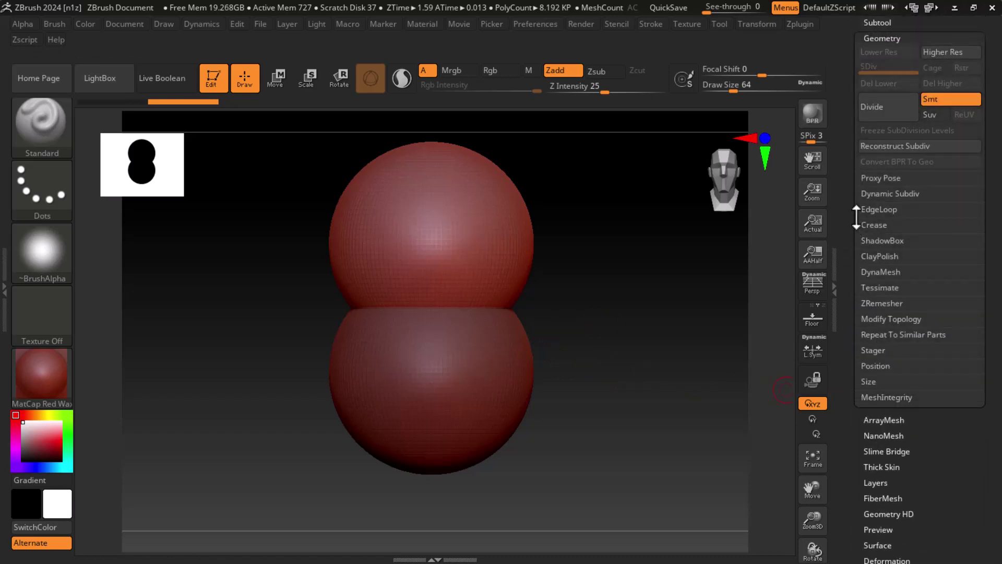
pyautogui.scroll(10, 887, 219)
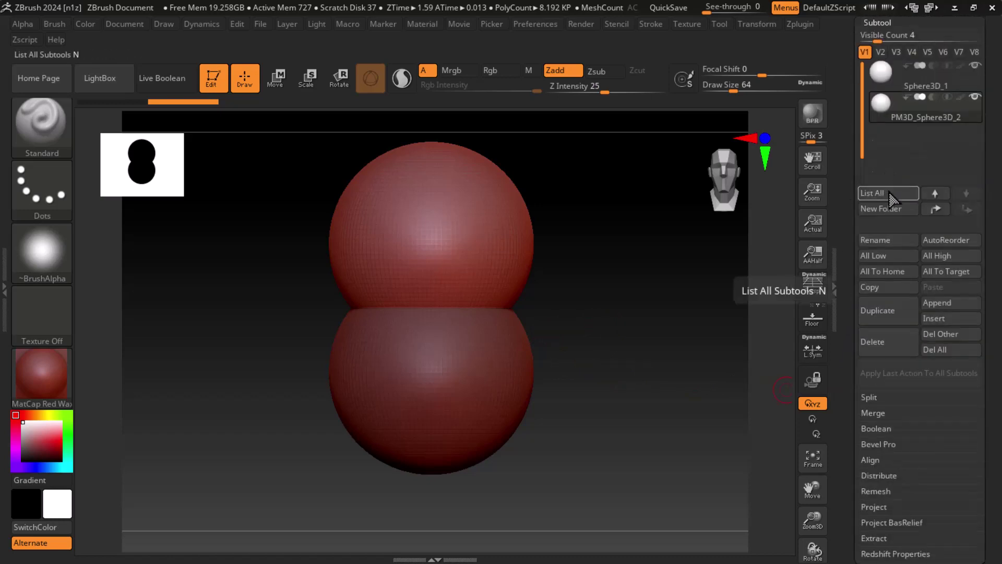
pyautogui.click(877, 413)
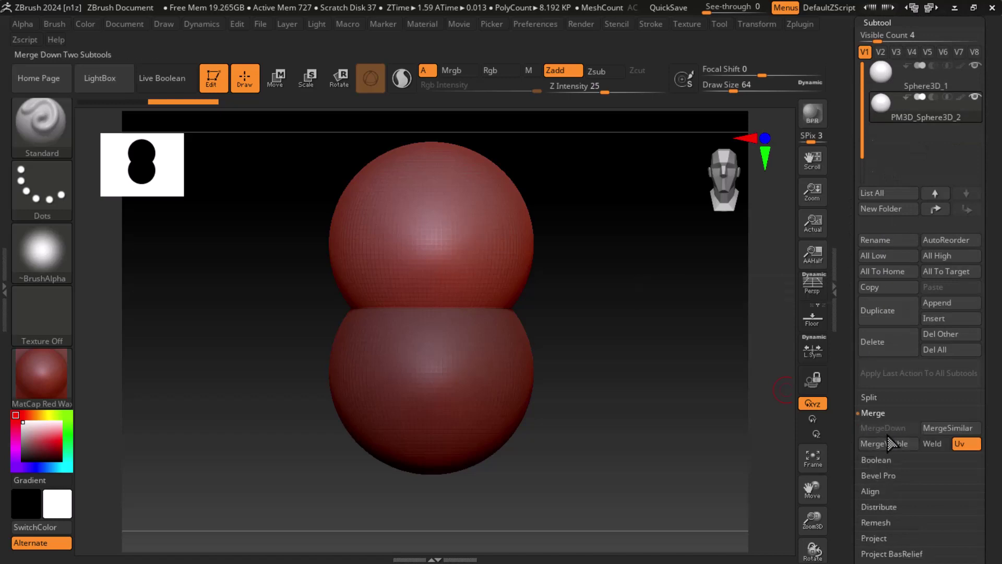
pyautogui.click(887, 78)
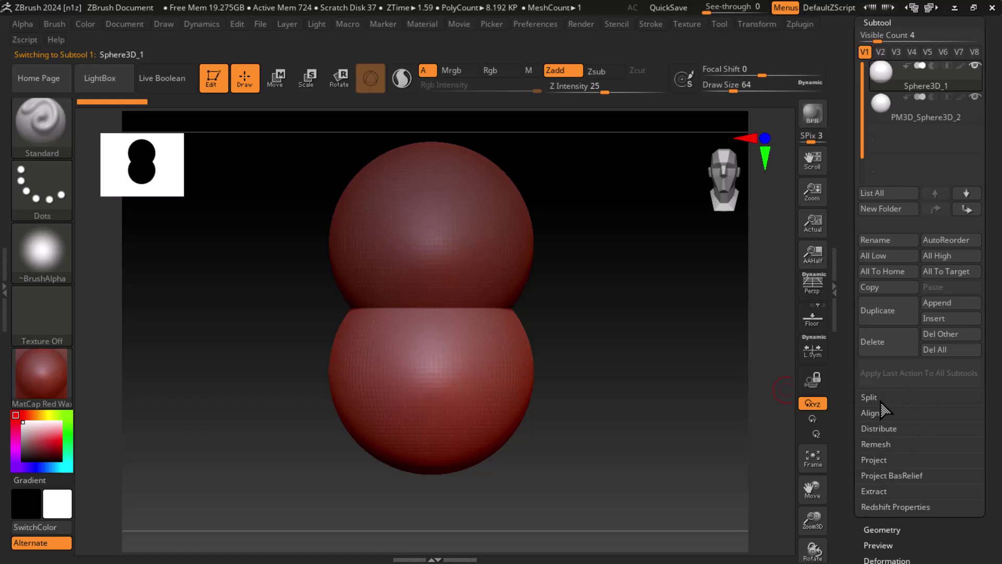
pyautogui.click(881, 104)
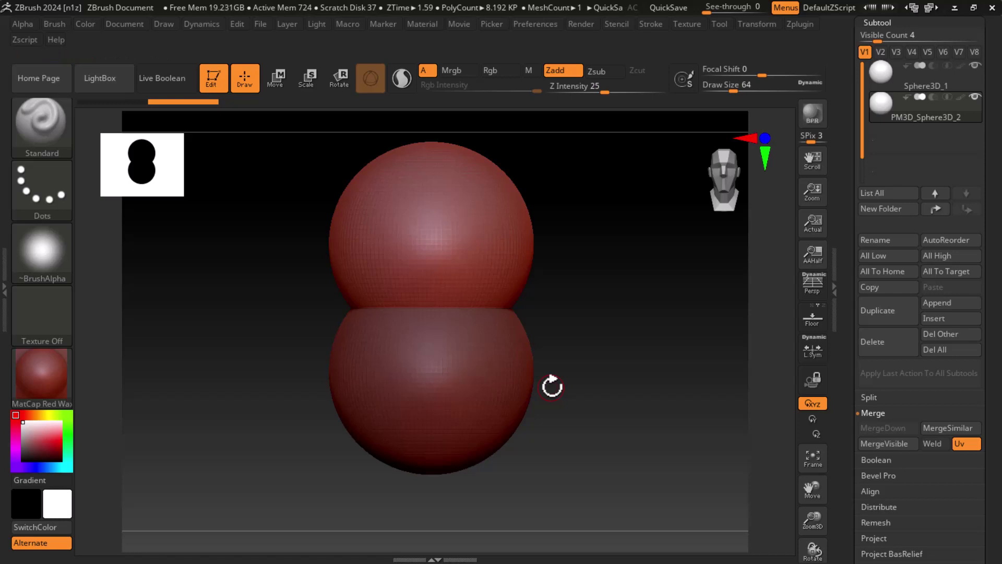
# Move Sphere3D_1 below PM3D_Sphere3D_2 in the subtool list and select PM3D_Sphere3D_2
pyautogui.click(921, 78)
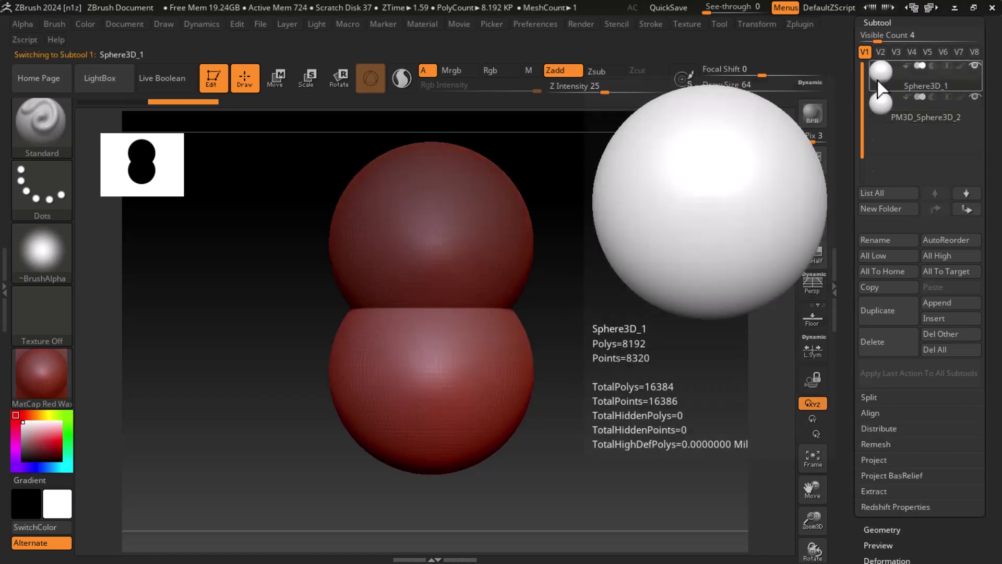
pyautogui.click(966, 194)
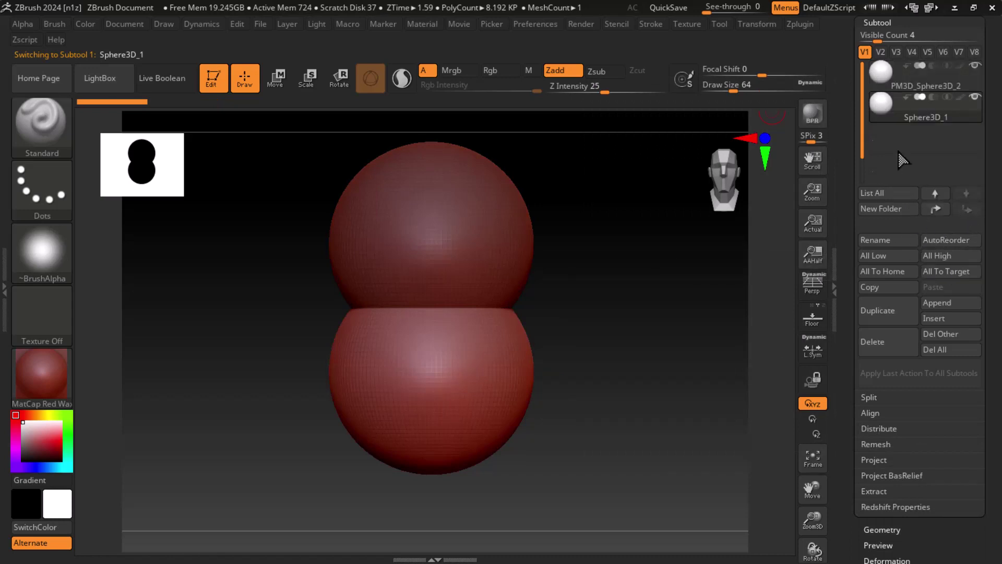
pyautogui.click(884, 78)
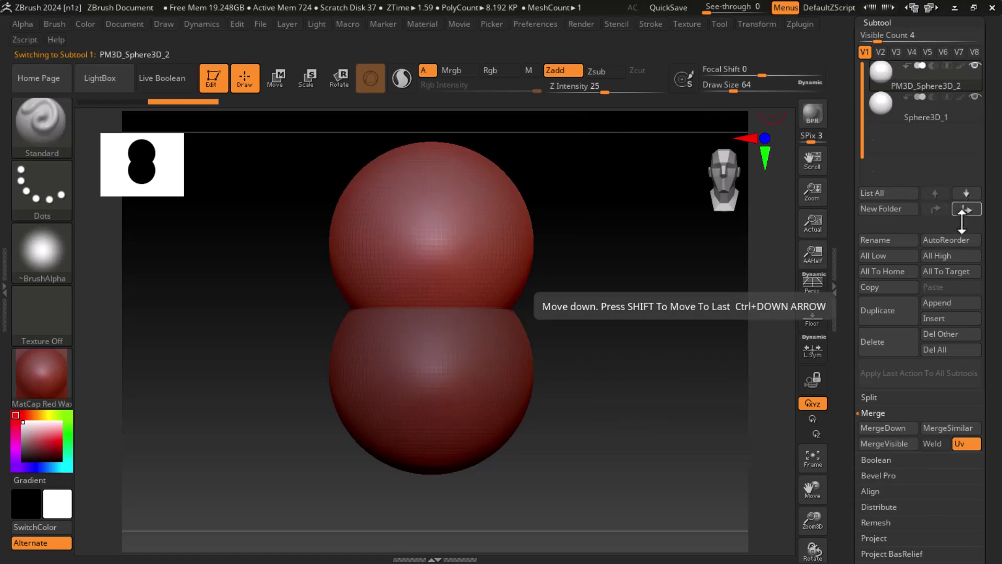
# Attempt MergeDown, confirm it, and dismiss the note requiring a PolyMesh3D subtool
pyautogui.click(886, 433)
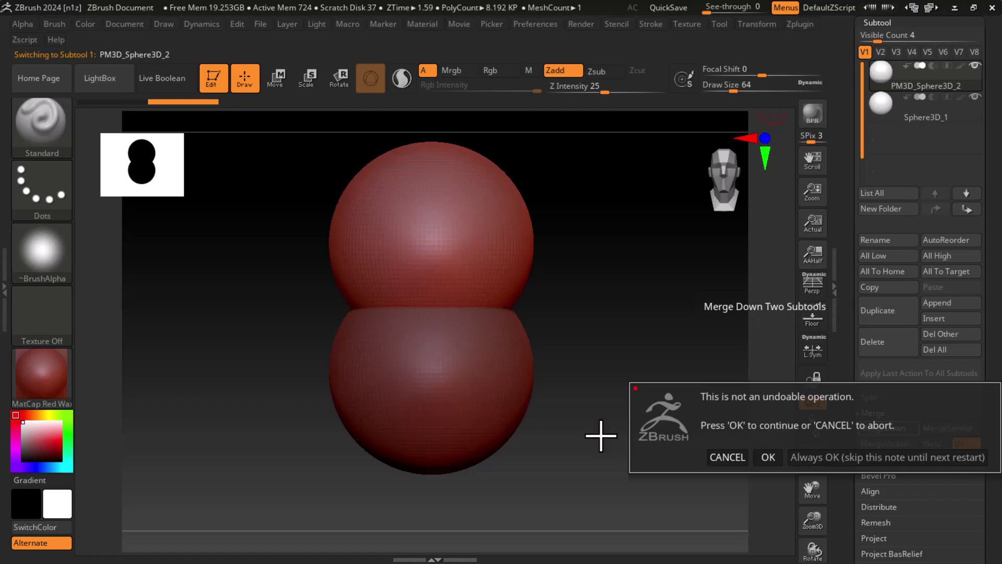
pyautogui.click(768, 456)
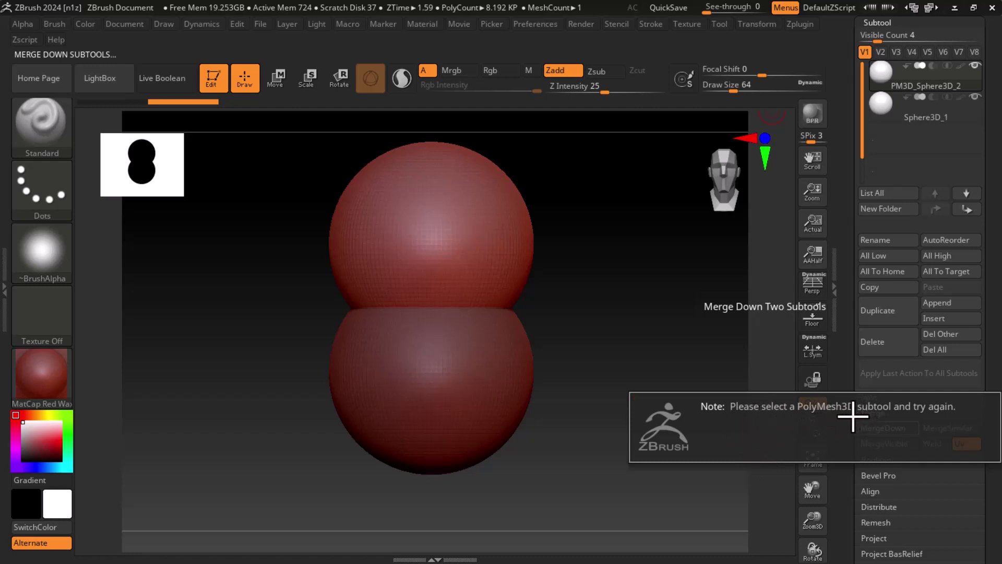
pyautogui.click(786, 422)
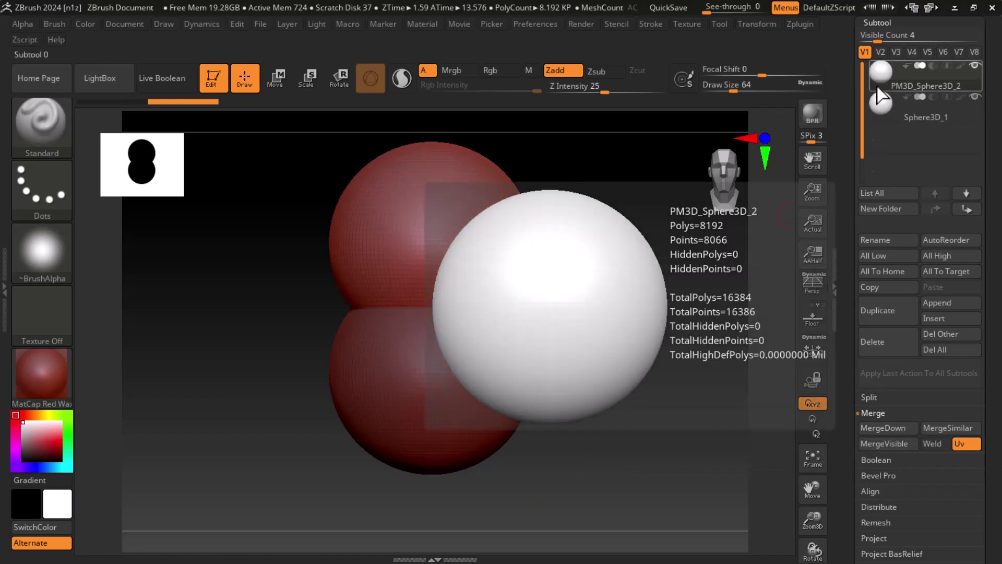
pyautogui.moveTo(849, 127)
pyautogui.mouseDown()
pyautogui.moveTo(837, 226)
pyautogui.moveTo(891, 97)
pyautogui.mouseUp()
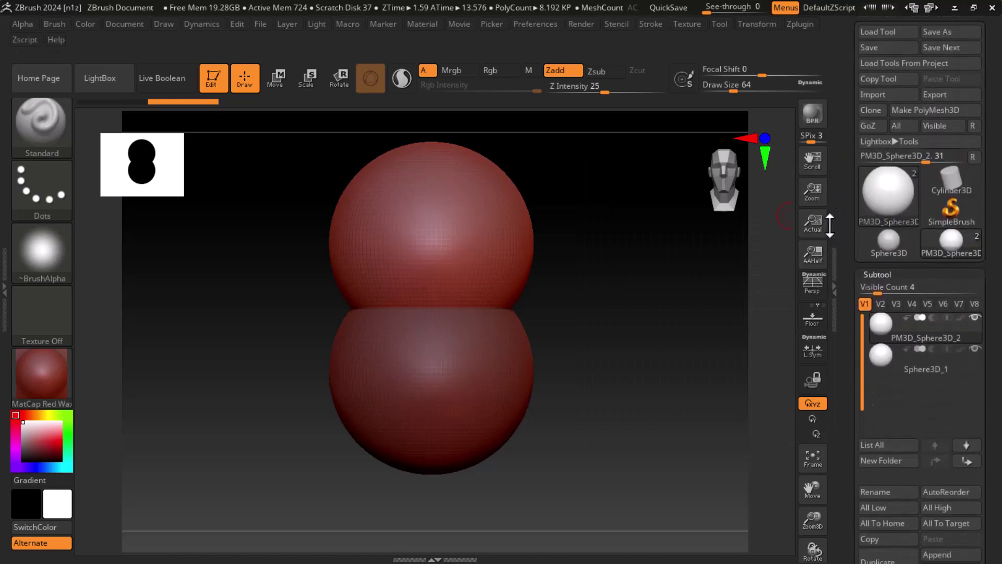
# Convert the sphere to a PolyMesh3D tool and undo a stray groove stroke
pyautogui.click(908, 77)
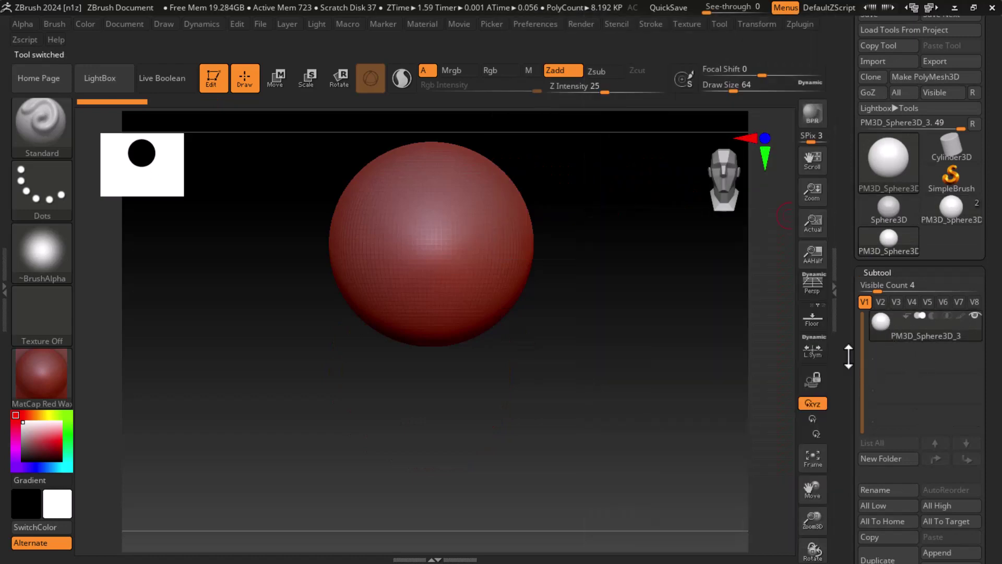
pyautogui.moveTo(837, 415); pyautogui.dragTo(836, 285)
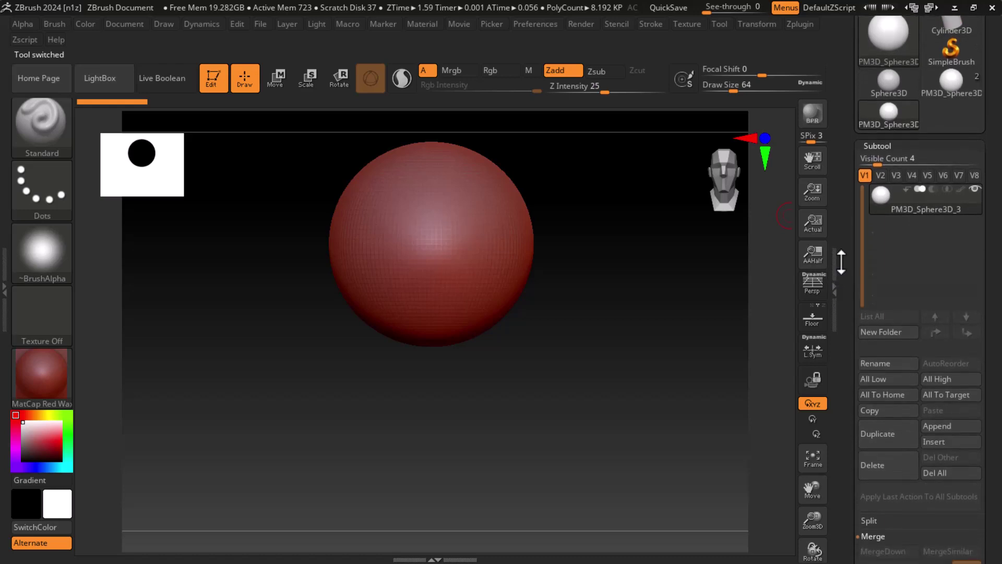
pyautogui.moveTo(471, 197); pyautogui.dragTo(382, 308)
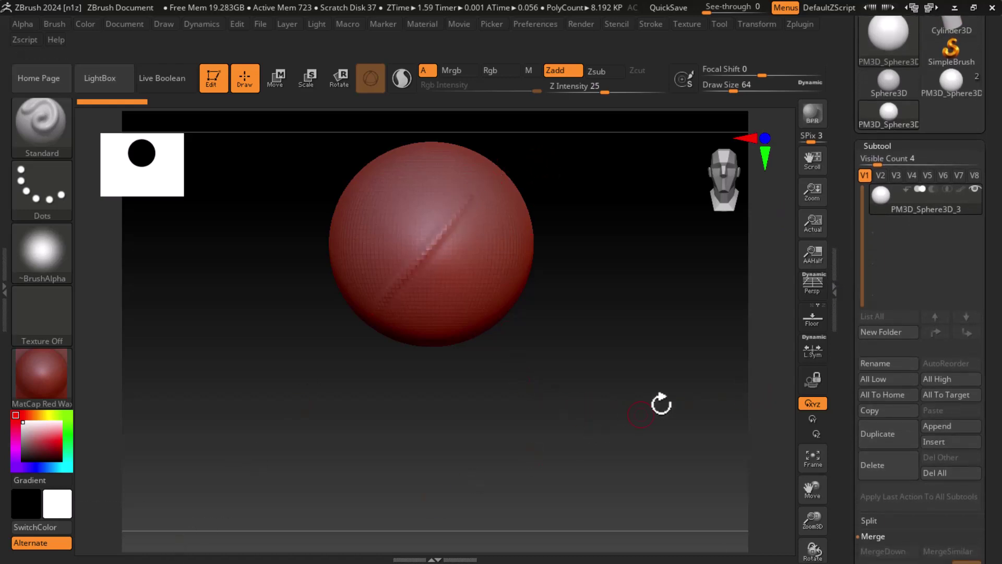
pyautogui.hotkey('ctrl', 'z')
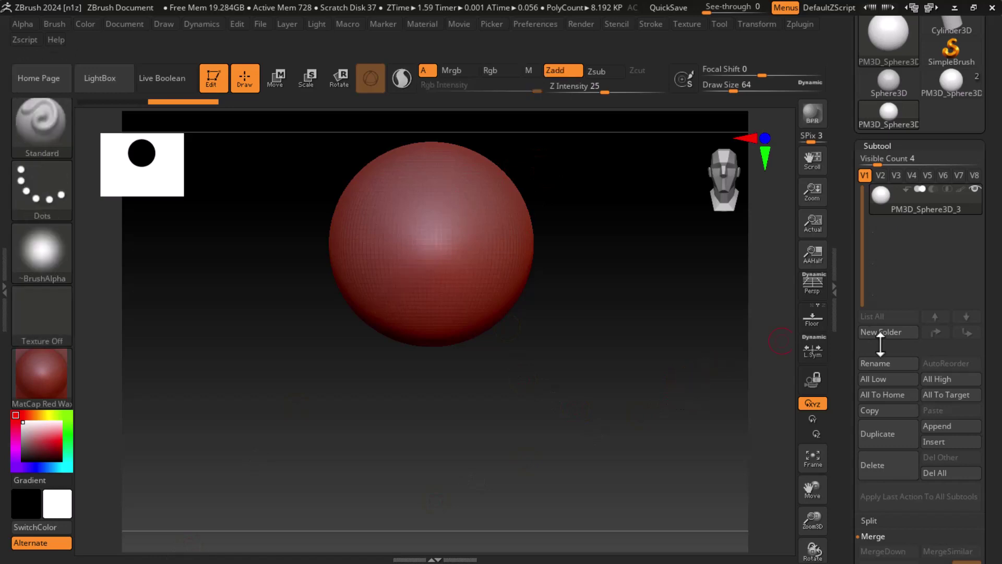
# Duplicate the PolyMesh3D sphere, move the copy down beneath the original, and return to Draw
pyautogui.click(882, 433)
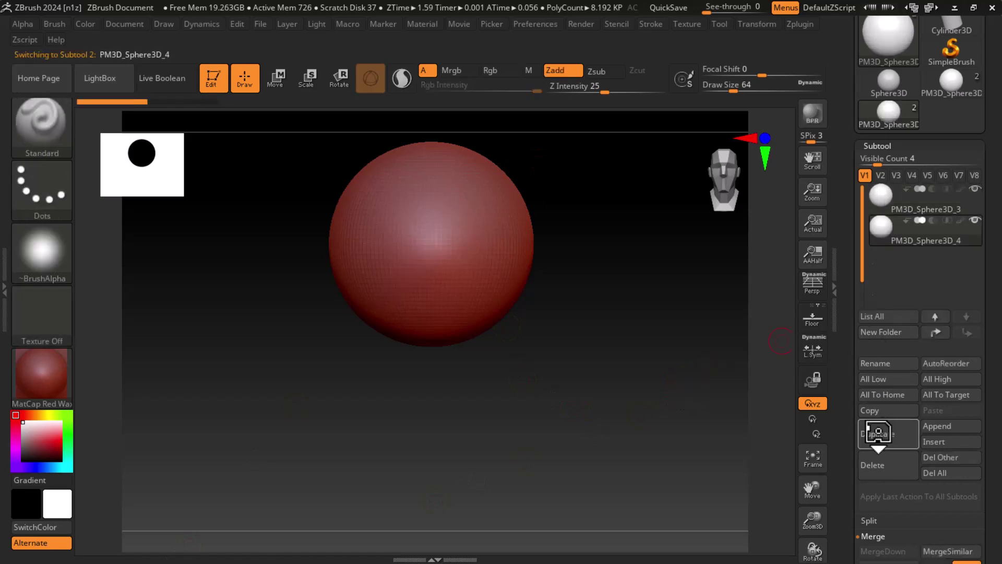
pyautogui.click(282, 80)
pyautogui.moveTo(432, 308); pyautogui.dragTo(433, 413)
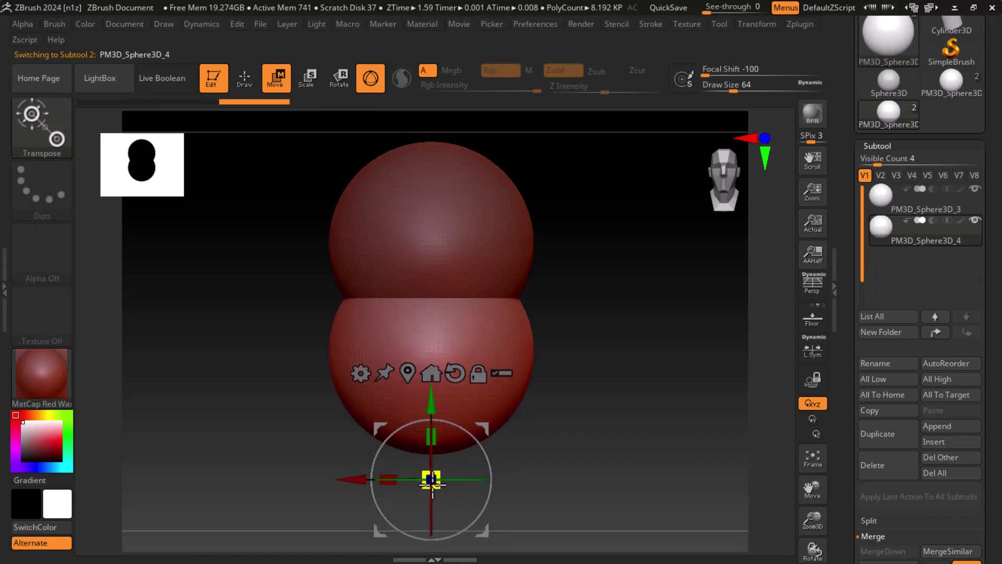
pyautogui.click(406, 370)
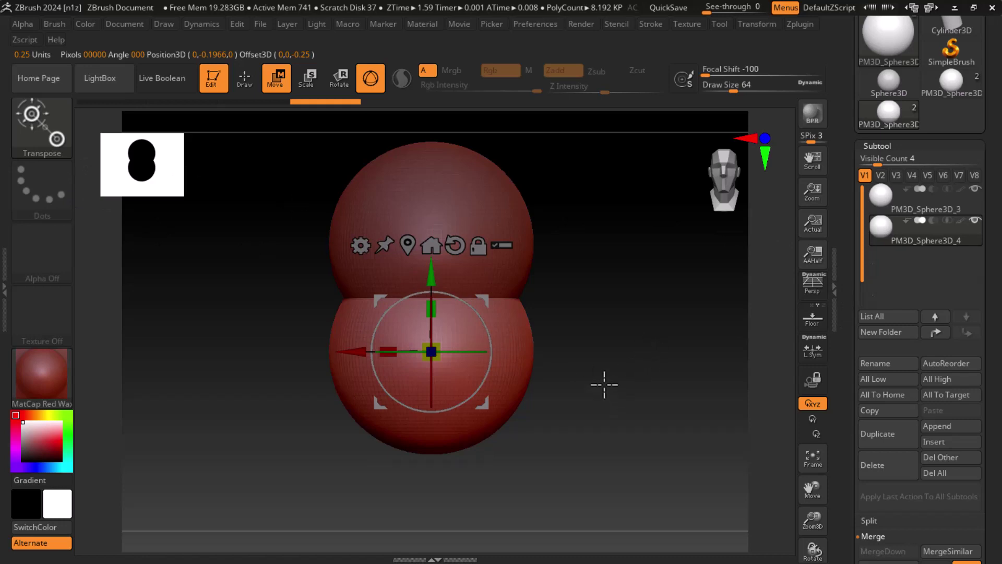
pyautogui.click(244, 78)
pyautogui.moveTo(716, 385)
pyautogui.mouseDown()
pyautogui.moveTo(707, 362)
pyautogui.moveTo(679, 372)
pyautogui.mouseUp()
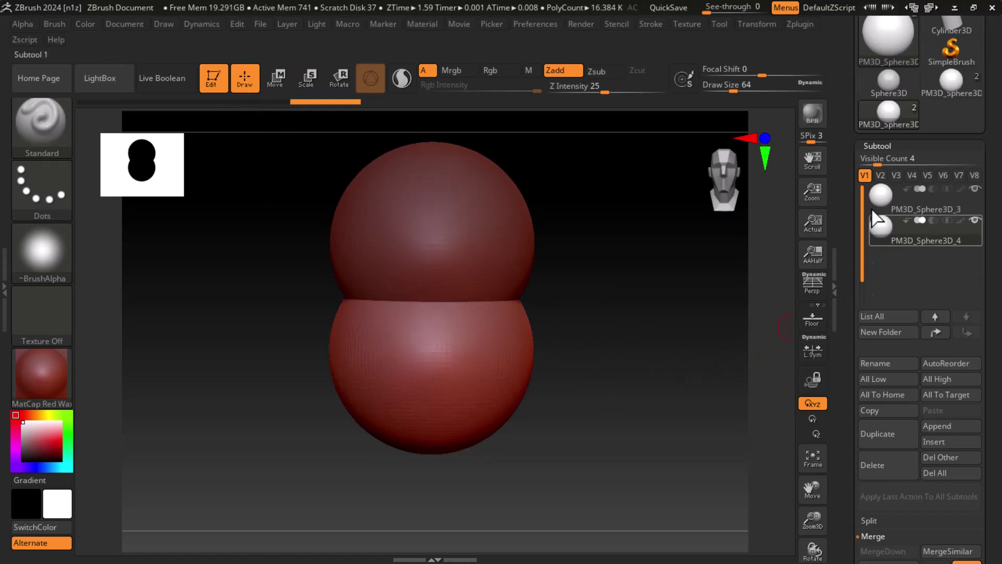
# Select the upper sphere PM3D_Sphere3D_3 and run MergeDown, confirming with OK
pyautogui.click(924, 199)
pyautogui.scroll(-5, 845, 373)
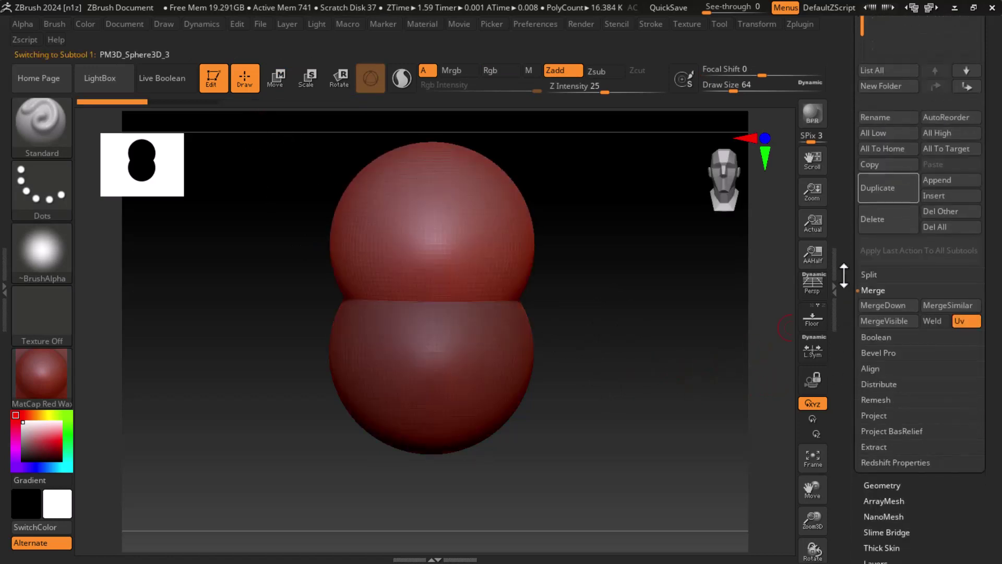
pyautogui.click(883, 309)
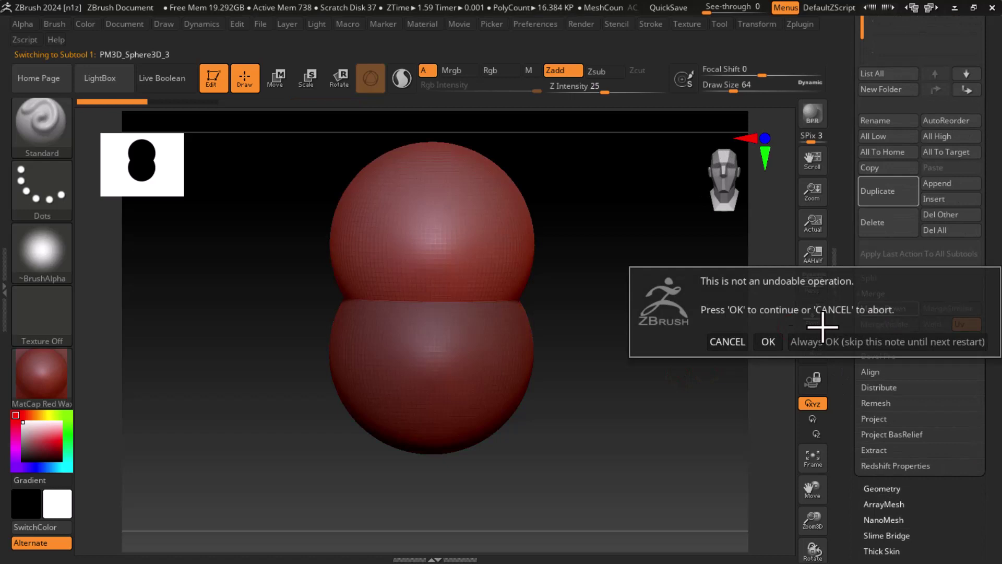
pyautogui.click(767, 342)
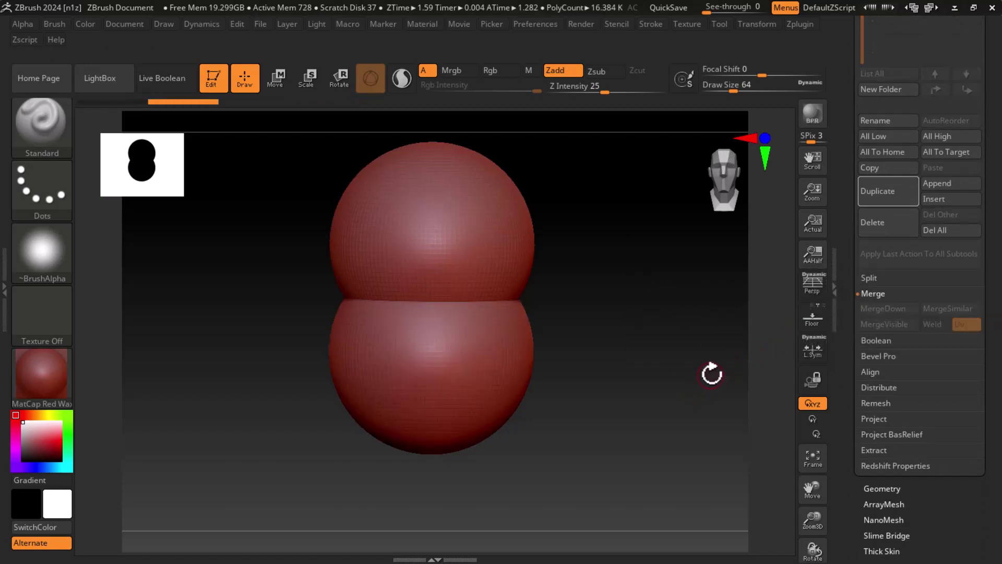
# Toggle the PolyF wireframe to inspect the spheres, then expand Tool > Geometry
pyautogui.hotkey('shift', 'f')
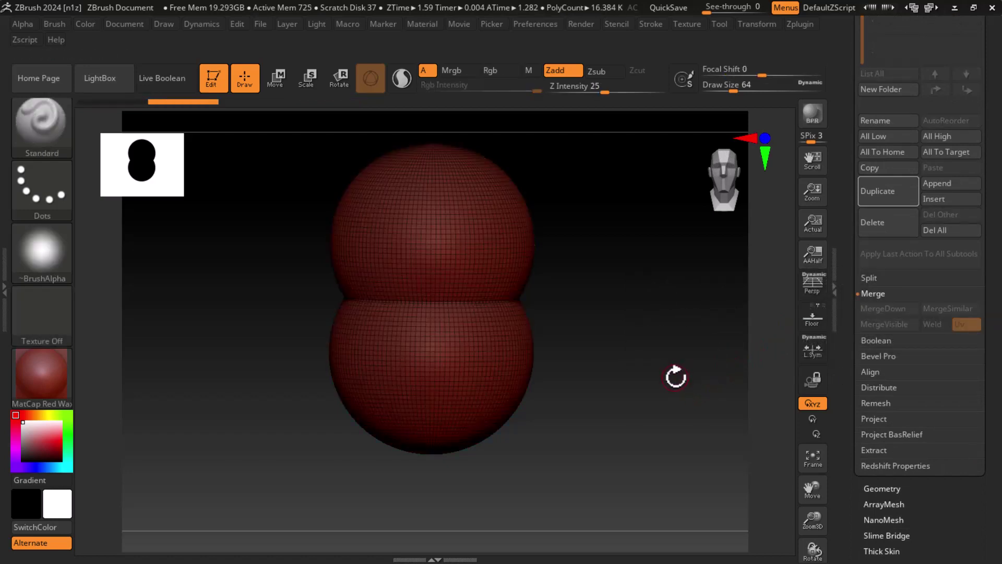
pyautogui.keyDown('alt'); pyautogui.moveTo(658, 365); pyautogui.dragTo(666, 372); pyautogui.keyUp('alt')
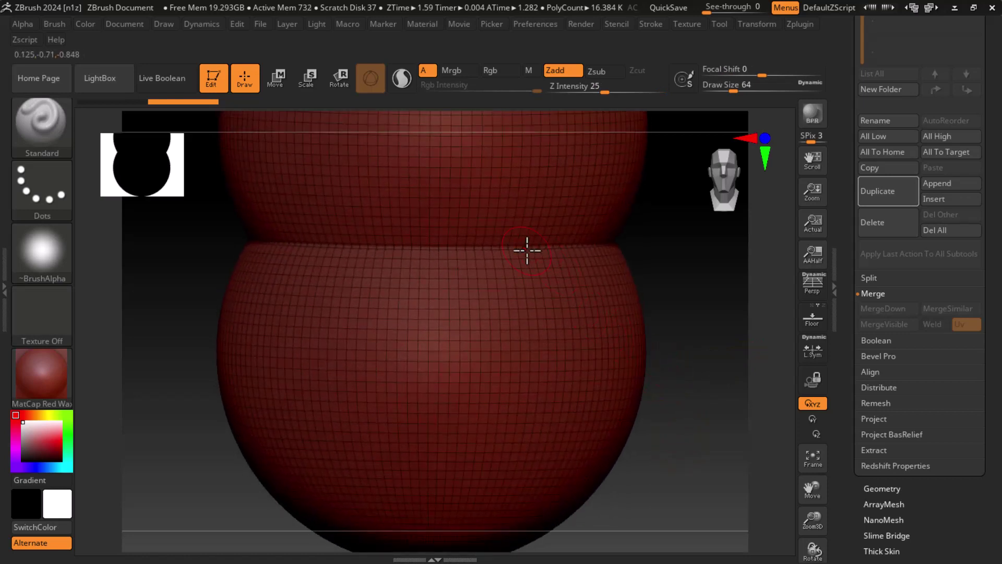
pyautogui.moveTo(682, 401)
pyautogui.keyDown('alt'); pyautogui.mouseDown()
pyautogui.moveTo(679, 365)
pyautogui.moveTo(695, 400)
pyautogui.mouseUp(); pyautogui.keyUp('alt')
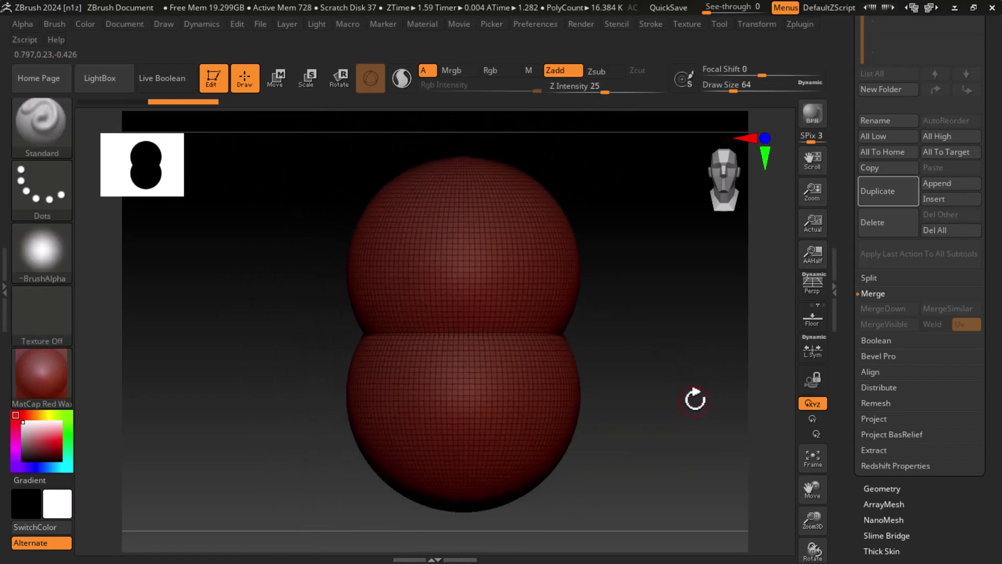
pyautogui.hotkey('shift', 'f')
pyautogui.moveTo(857, 423); pyautogui.dragTo(870, 319)
pyautogui.click(885, 282)
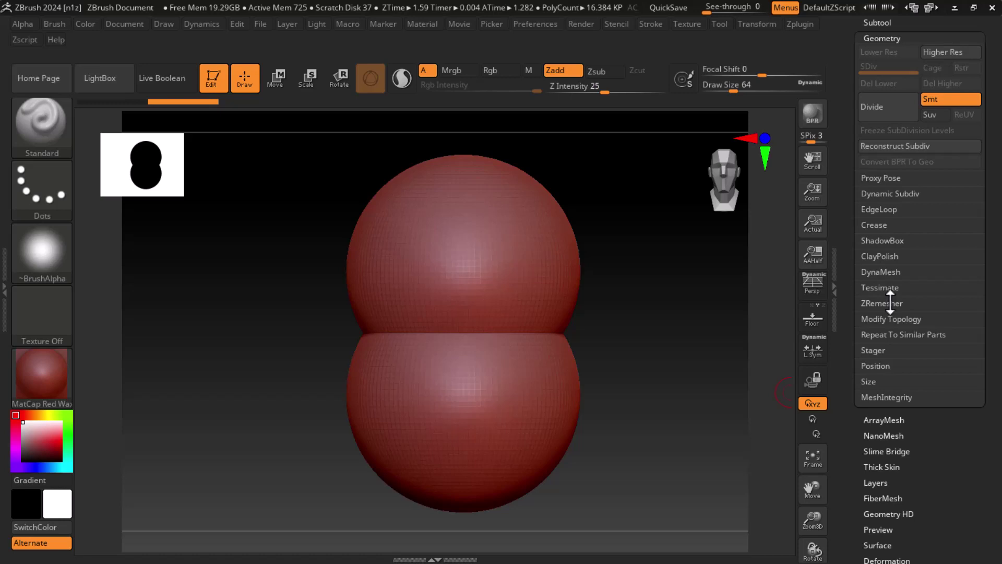
# Open DynaMesh, check the wireframe up close, and remesh at resolution 128 to 67.611K polygons
pyautogui.click(882, 272)
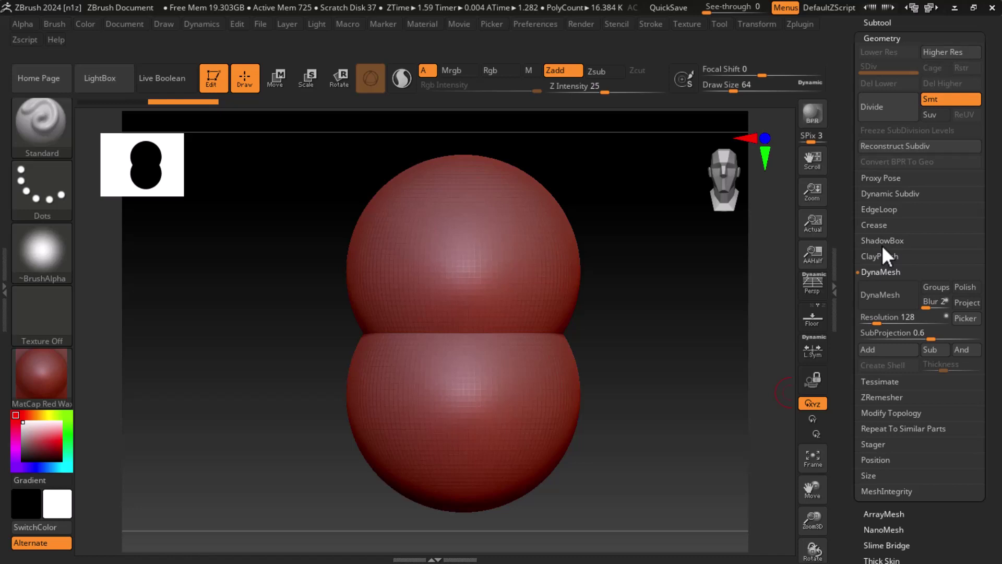
pyautogui.press('shift')
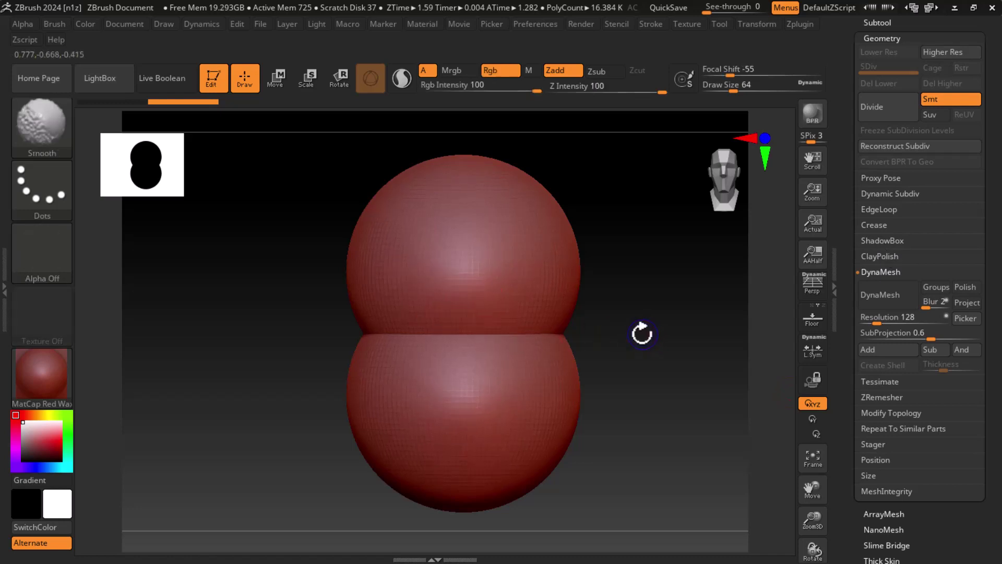
pyautogui.hotkey('shift', 'f')
pyautogui.moveTo(637, 346)
pyautogui.keyDown('ctrl'); pyautogui.mouseDown(button='right')
pyautogui.moveTo(659, 387)
pyautogui.moveTo(533, 312)
pyautogui.mouseUp(button='right'); pyautogui.keyUp('ctrl')
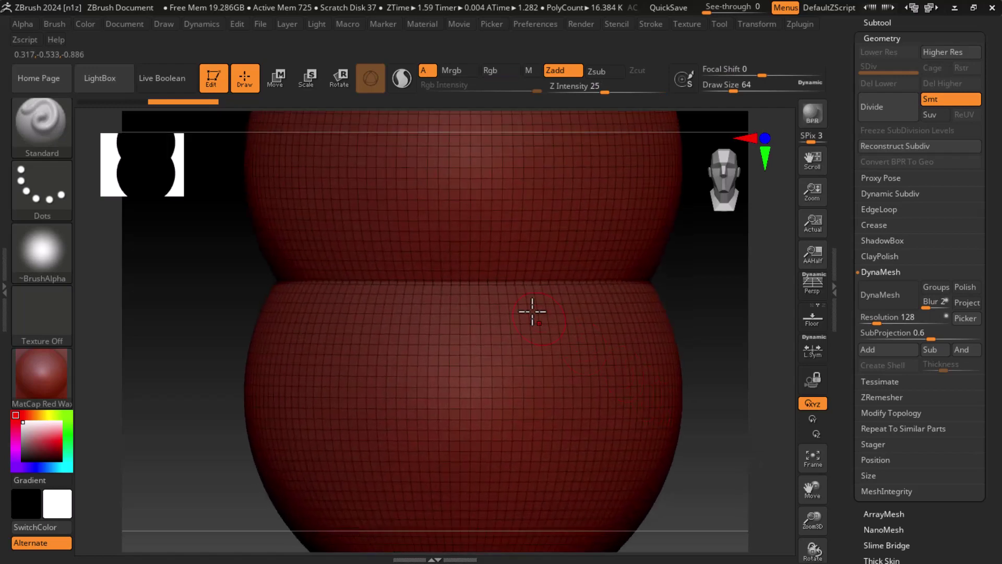
pyautogui.click(884, 296)
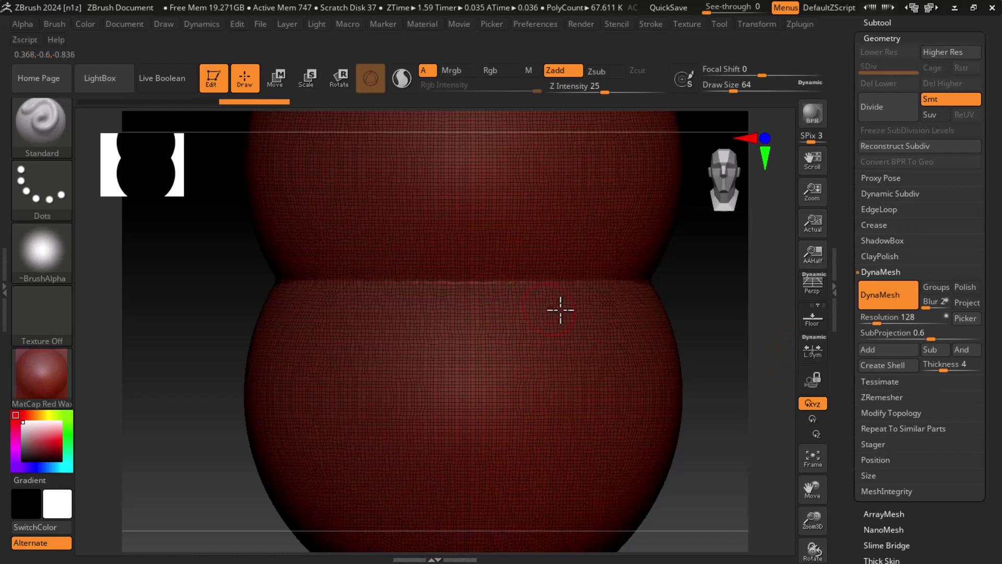
# Set brush size to about 108, Shift-smooth the sphere seam, and orbit to check it
pyautogui.press('f')
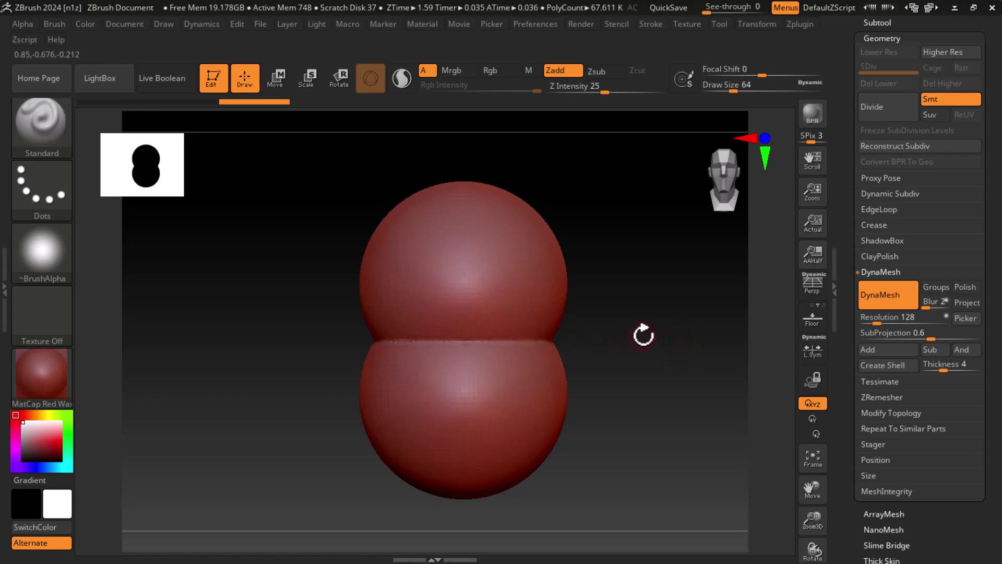
pyautogui.keyDown('ctrl'); pyautogui.moveTo(643, 335); pyautogui.dragTo(655, 392, button='right'); pyautogui.keyUp('ctrl')
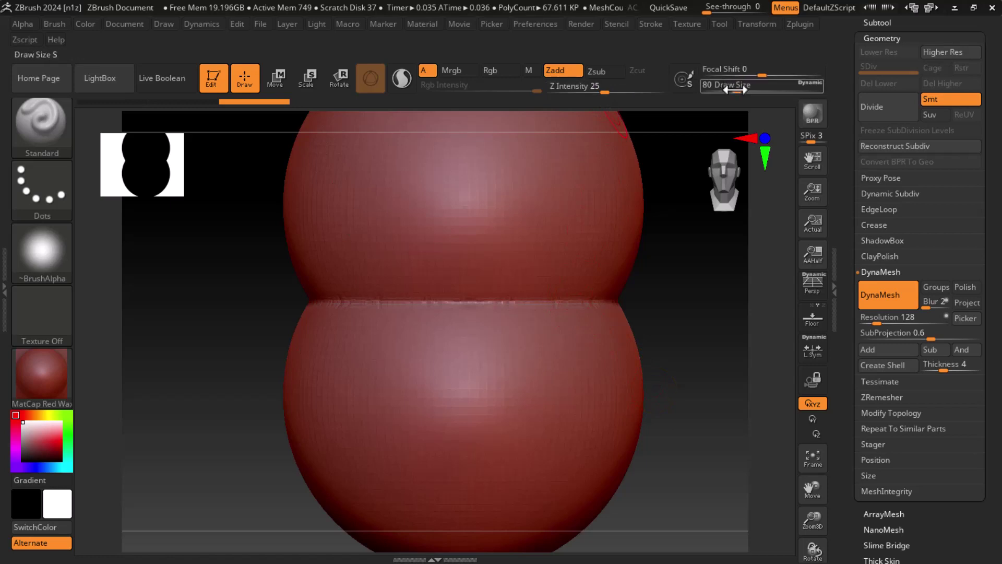
pyautogui.moveTo(731, 91); pyautogui.dragTo(735, 91)
pyautogui.press('s')
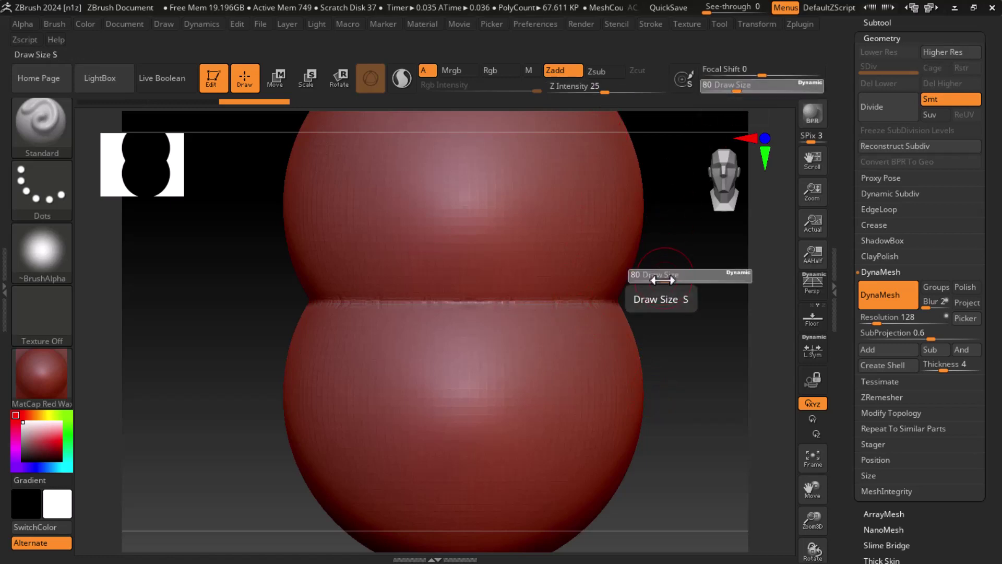
pyautogui.moveTo(670, 280); pyautogui.dragTo(674, 280)
pyautogui.press('shift')
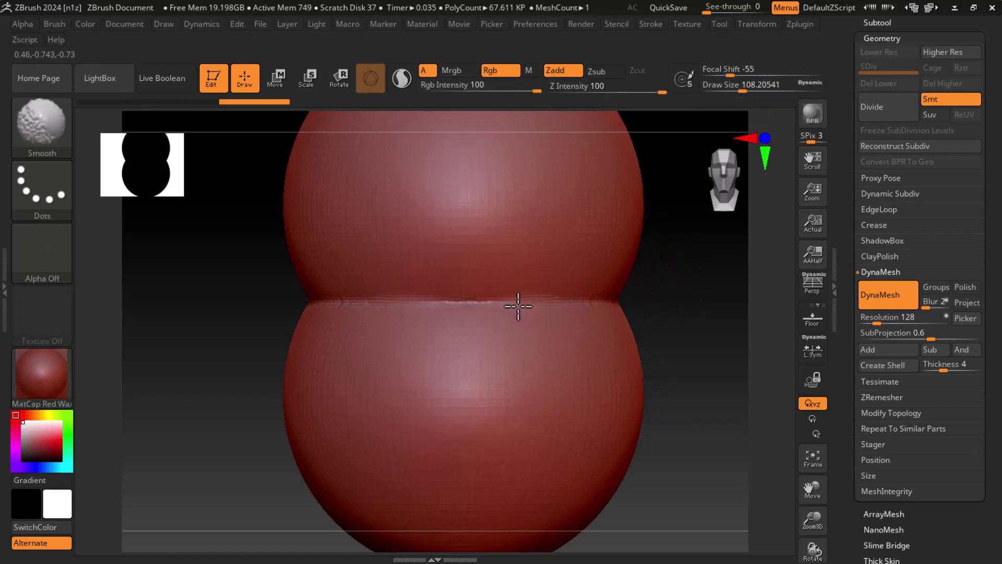
pyautogui.keyDown('shift'); pyautogui.moveTo(430, 313); pyautogui.dragTo(319, 307); pyautogui.keyUp('shift')
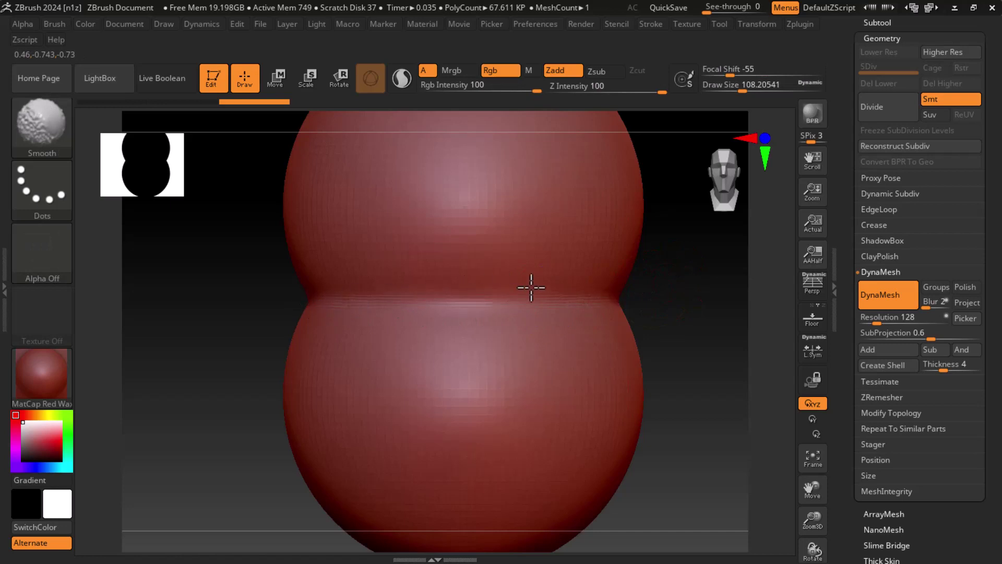
pyautogui.moveTo(693, 301); pyautogui.dragTo(515, 335)
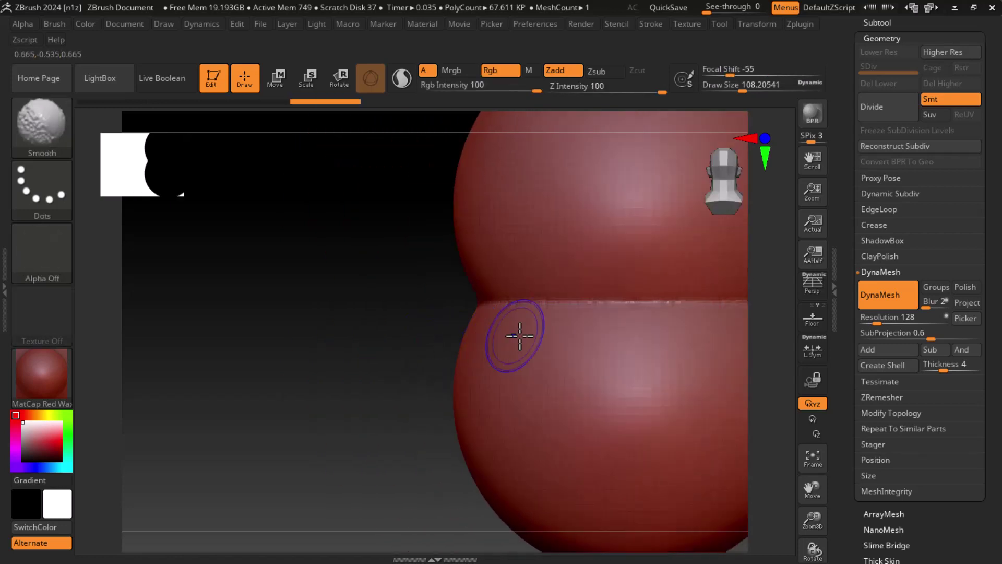
pyautogui.keyDown('shift'); pyautogui.moveTo(422, 361); pyautogui.dragTo(392, 354); pyautogui.keyUp('shift')
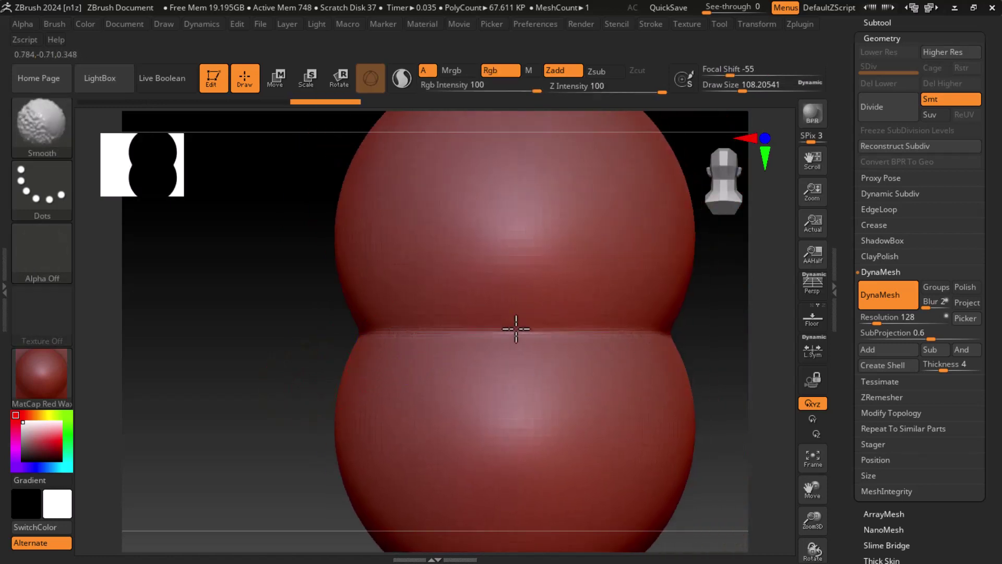
pyautogui.moveTo(326, 320)
pyautogui.mouseDown()
pyautogui.moveTo(562, 308)
pyautogui.moveTo(678, 318)
pyautogui.mouseUp()
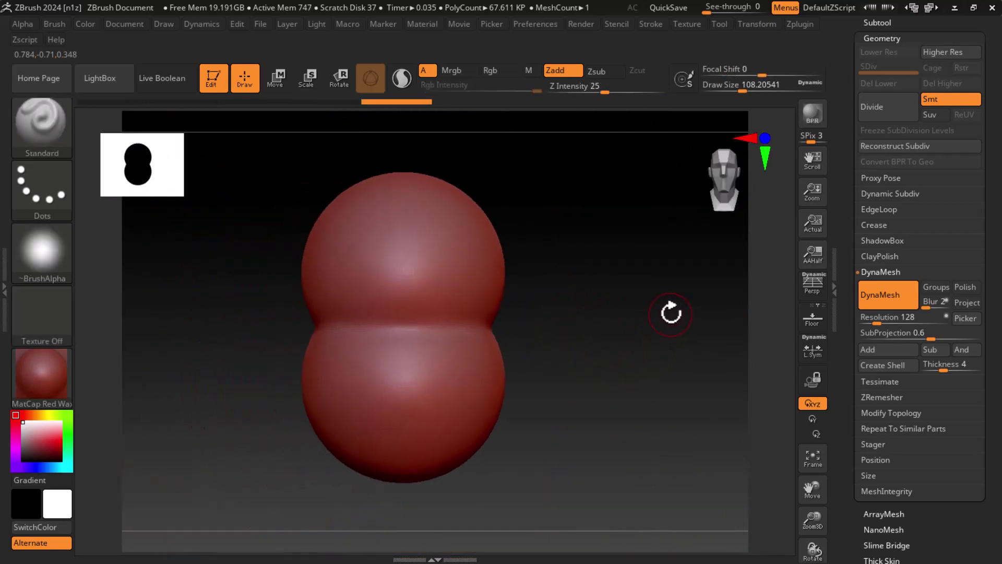
# Apply the MatCap Gray material to the body and pan it back to centre
pyautogui.click(58, 384)
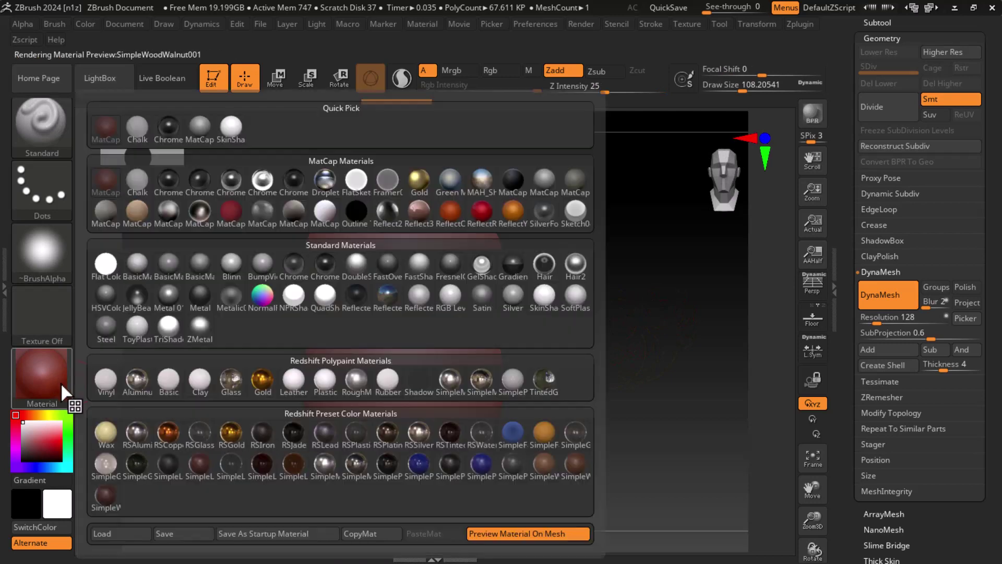
pyautogui.click(202, 129)
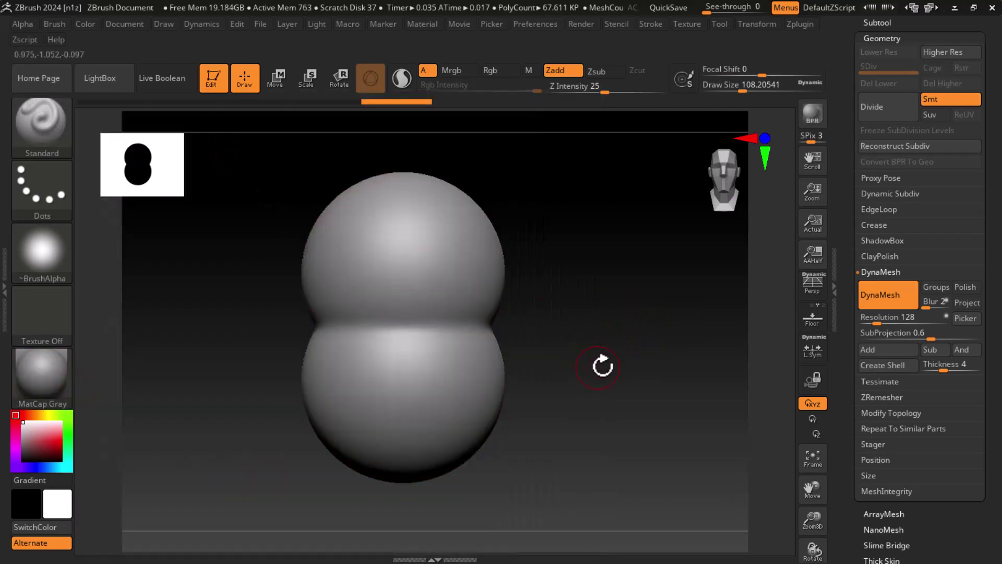
pyautogui.keyDown('alt'); pyautogui.moveTo(630, 336); pyautogui.dragTo(700, 346); pyautogui.keyUp('alt')
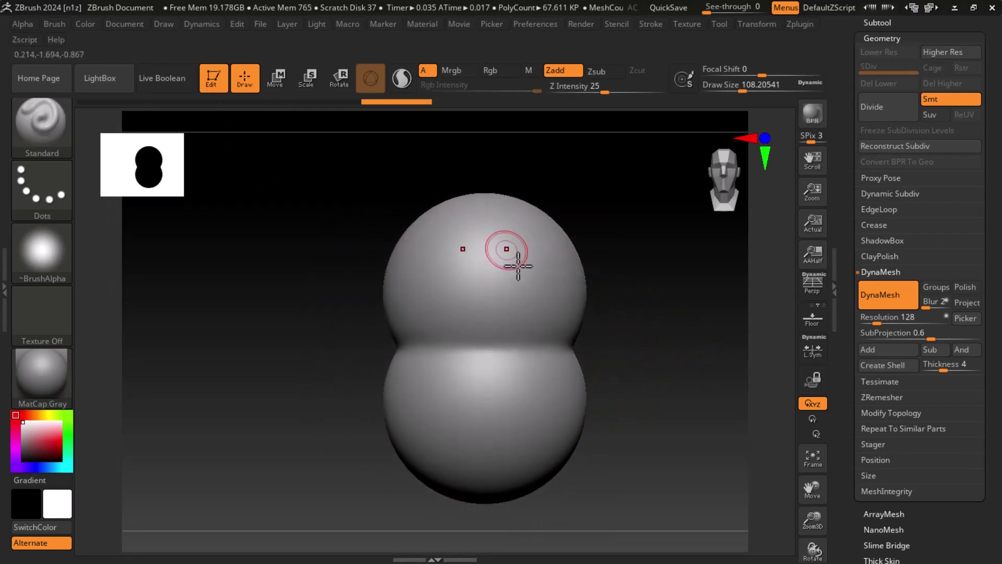
# Collapse Geometry and insert a PM3D_Sphere3D mesh via Subtool > Insert as PM3D_Sphere3D_4
pyautogui.moveTo(840, 125); pyautogui.dragTo(839, 189)
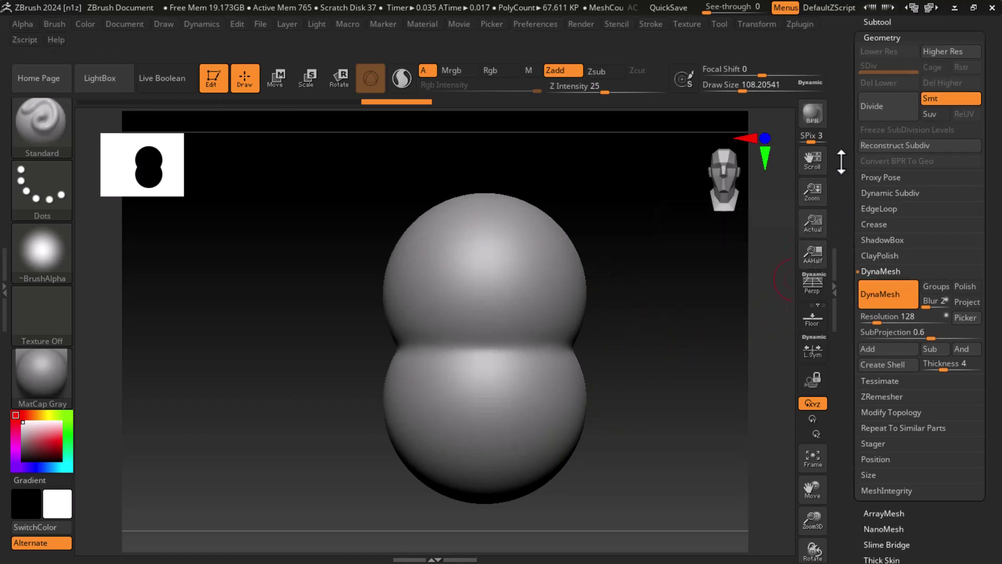
pyautogui.click(890, 101)
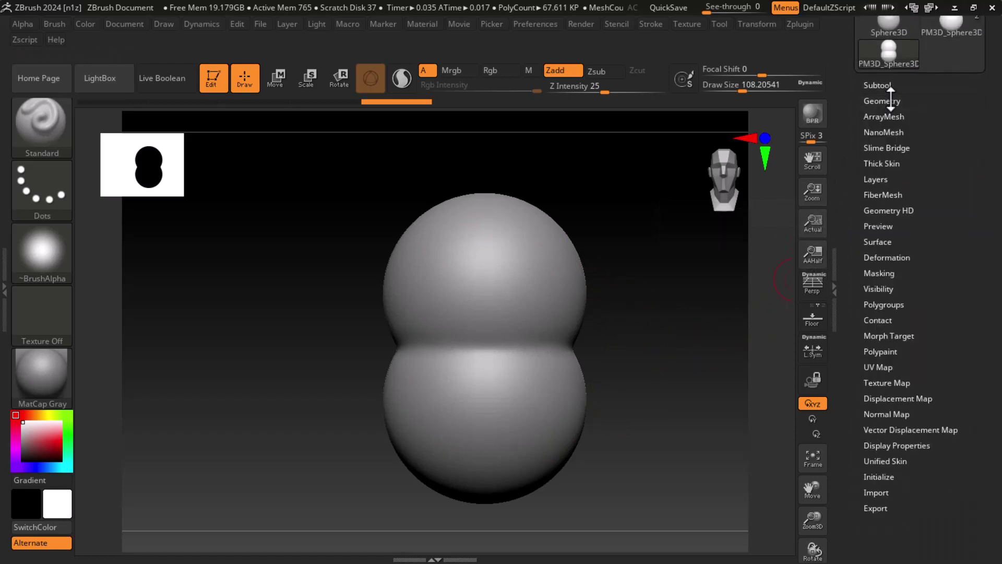
pyautogui.click(877, 85)
pyautogui.moveTo(841, 388); pyautogui.dragTo(841, 341)
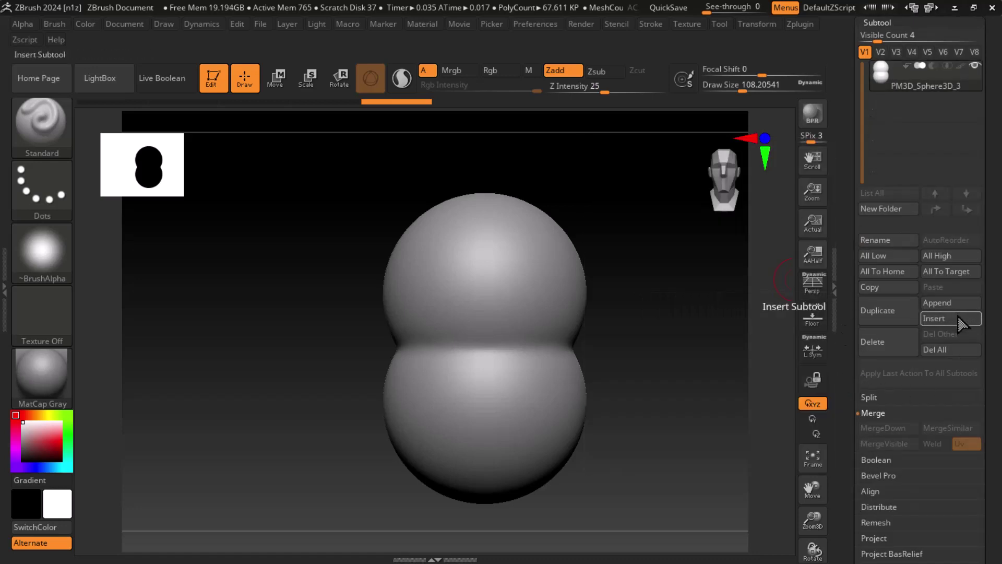
pyautogui.click(934, 318)
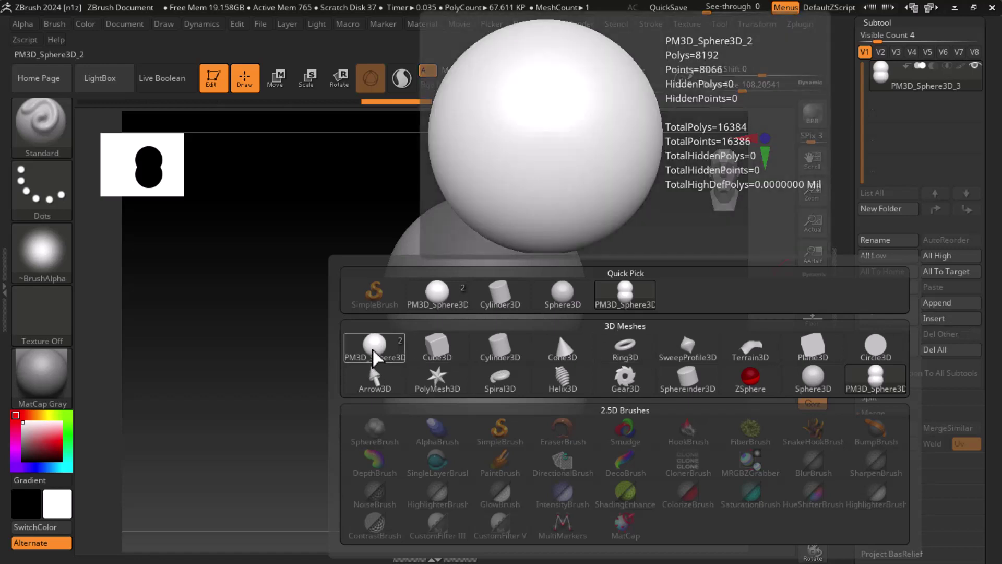
pyautogui.click(375, 346)
pyautogui.moveTo(671, 389)
pyautogui.mouseDown()
pyautogui.moveTo(712, 394)
pyautogui.moveTo(704, 380)
pyautogui.moveTo(723, 381)
pyautogui.moveTo(660, 346)
pyautogui.moveTo(590, 351)
pyautogui.mouseUp()
# Move the new sphere aside, shrink it to about 0.62, and raise it into the top of the body
pyautogui.click(276, 78)
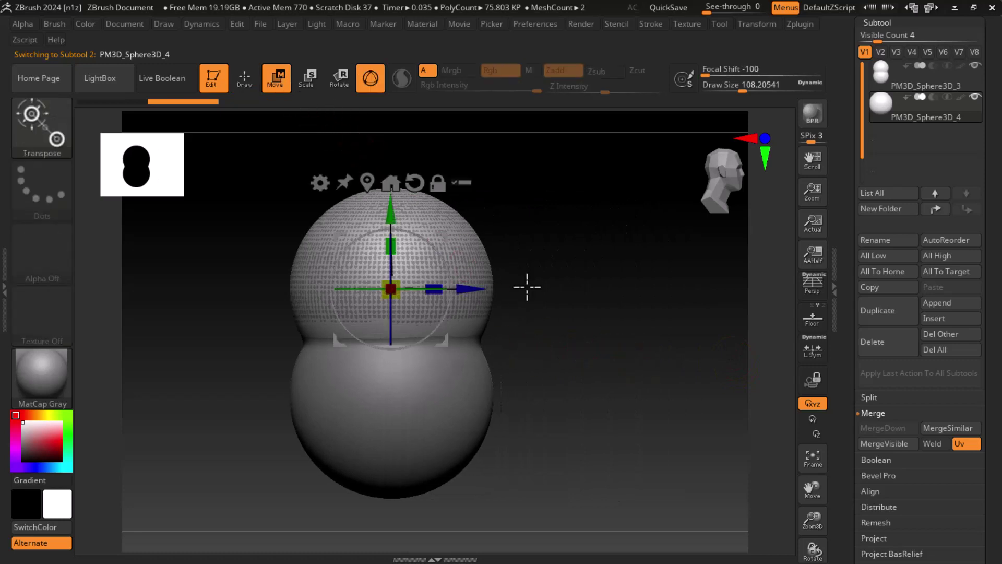
pyautogui.moveTo(470, 288); pyautogui.dragTo(656, 291)
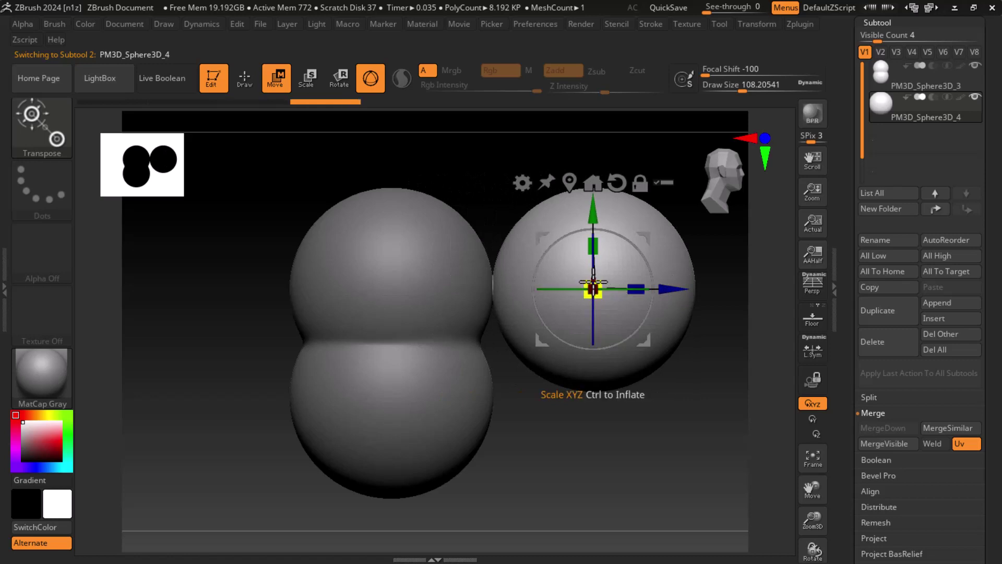
pyautogui.moveTo(593, 288); pyautogui.dragTo(544, 329)
pyautogui.moveTo(671, 392)
pyautogui.keyDown('shift'); pyautogui.mouseDown()
pyautogui.moveTo(642, 387)
pyautogui.moveTo(641, 405)
pyautogui.moveTo(627, 409)
pyautogui.mouseUp(); pyautogui.keyUp('shift')
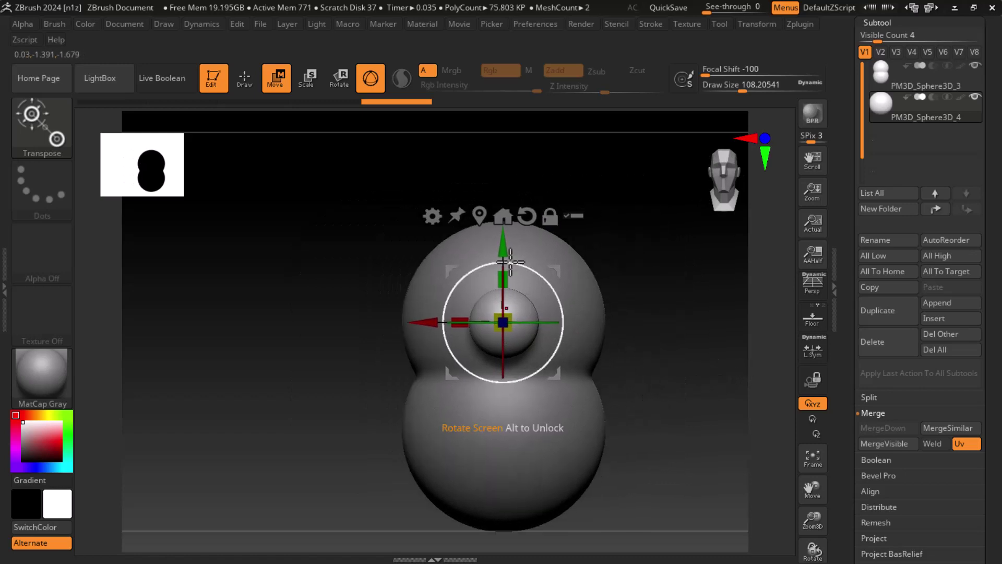
pyautogui.moveTo(504, 240); pyautogui.dragTo(508, 179)
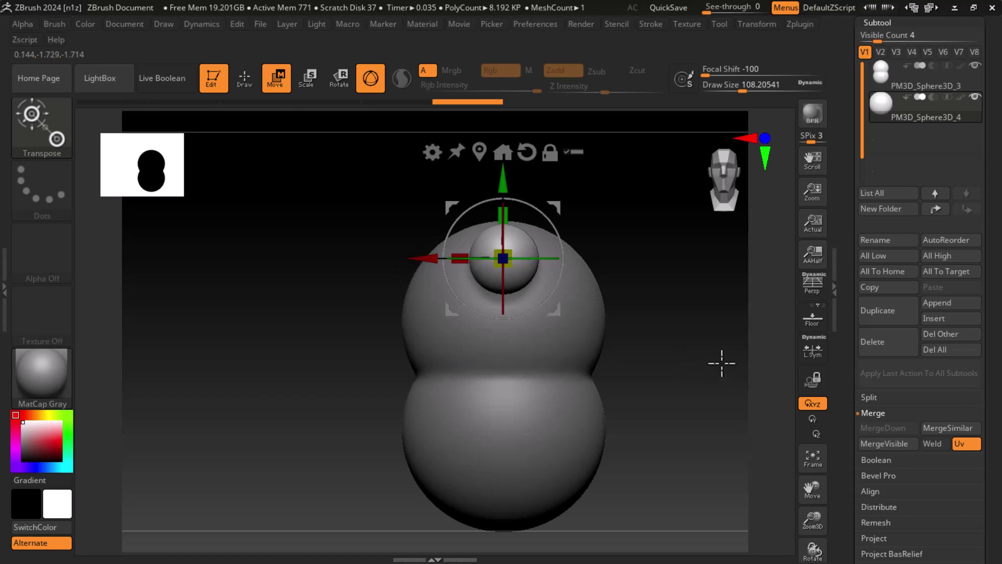
pyautogui.keyDown('ctrl'); pyautogui.moveTo(722, 363); pyautogui.dragTo(720, 383, button='right'); pyautogui.keyUp('ctrl')
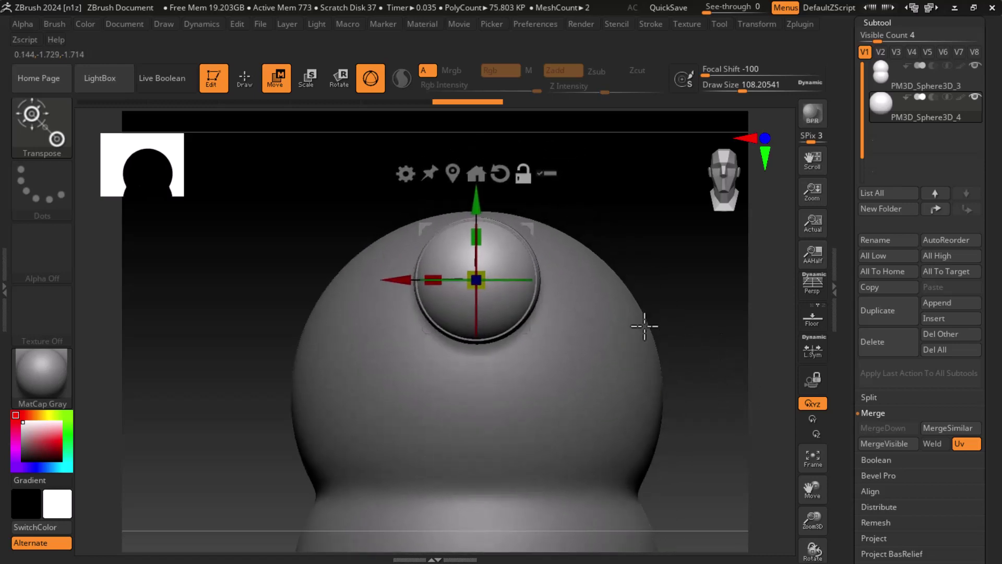
pyautogui.click(244, 79)
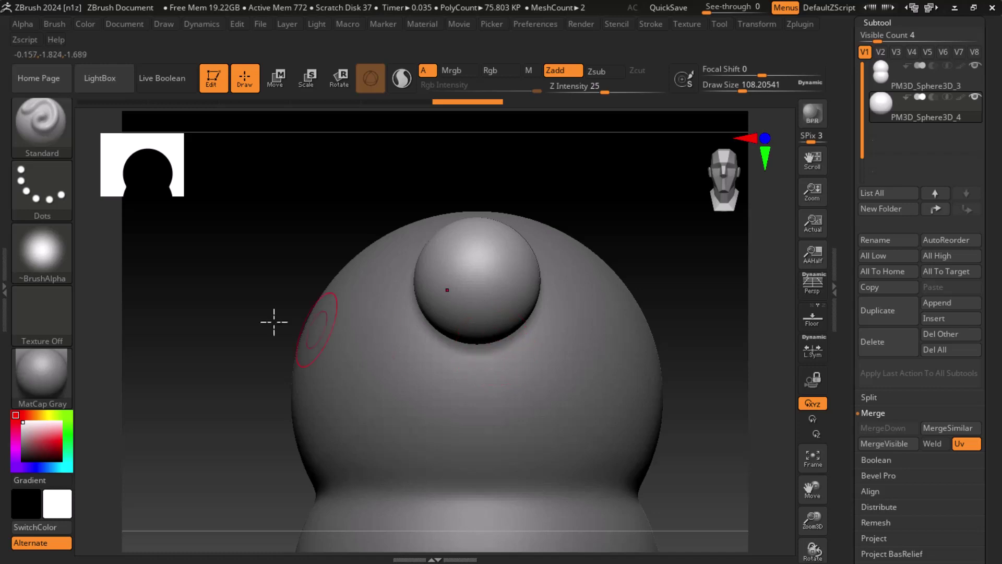
pyautogui.moveTo(42, 250)
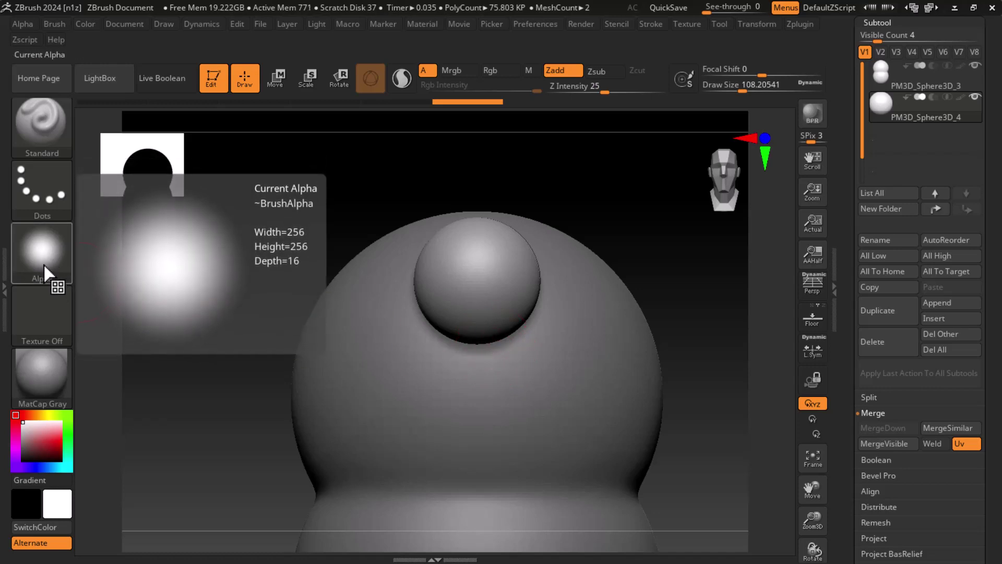
# Set the brush to the DragRect stroke with Alpha 26
pyautogui.click(47, 193)
pyautogui.click(194, 201)
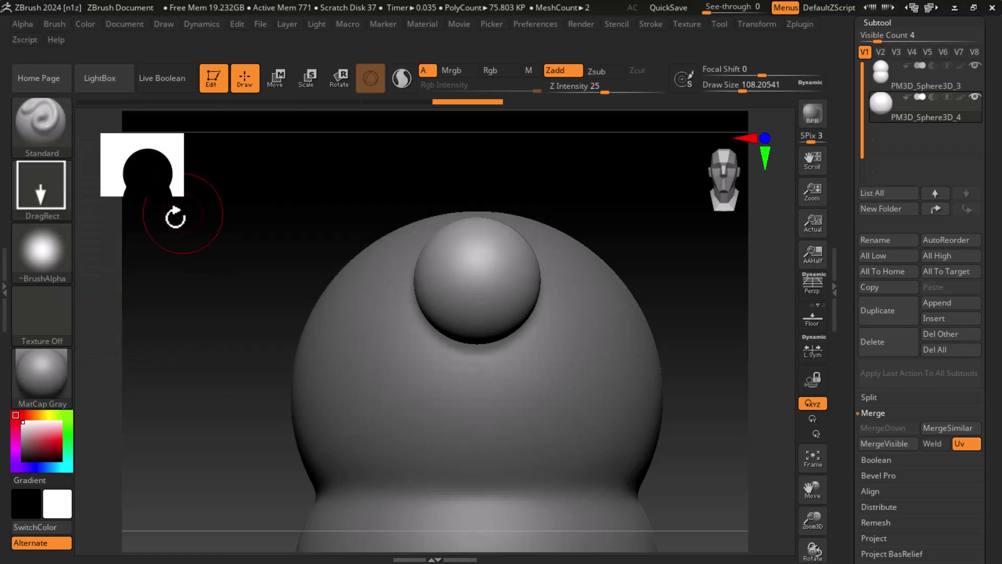
pyautogui.click(42, 250)
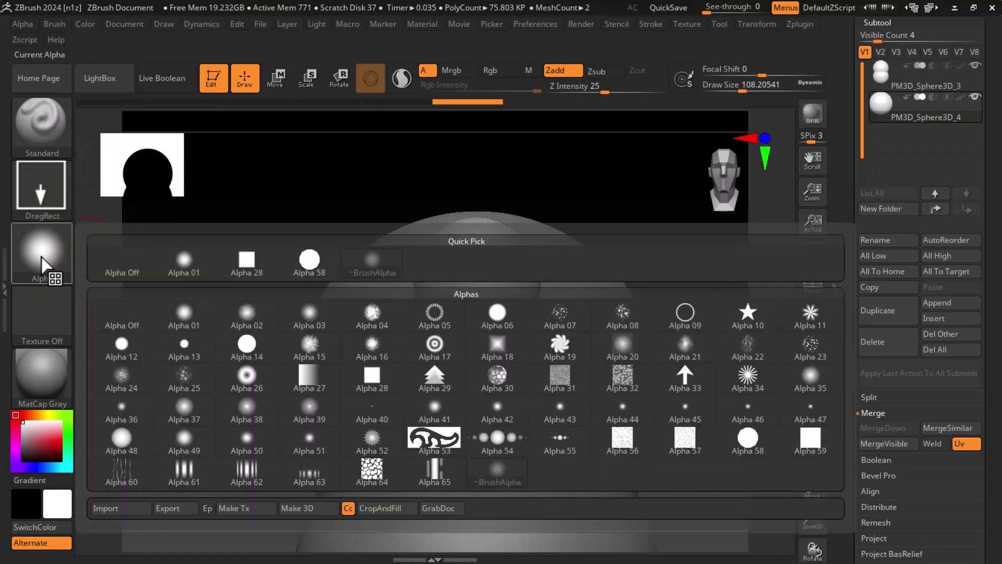
pyautogui.click(246, 377)
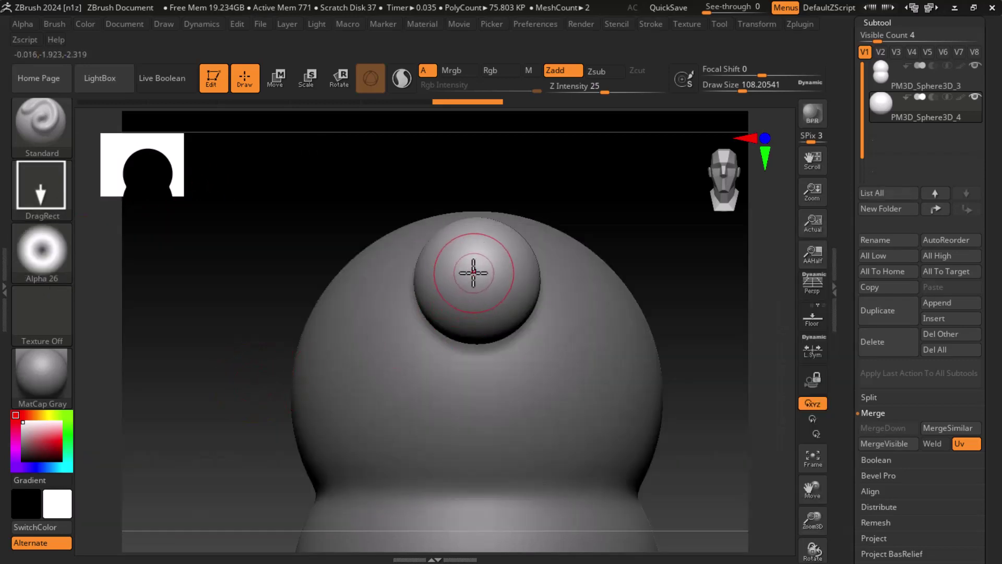
# Test-stamp a ring dent on the small sphere, then undo it
pyautogui.moveTo(472, 269); pyautogui.dragTo(472, 320)
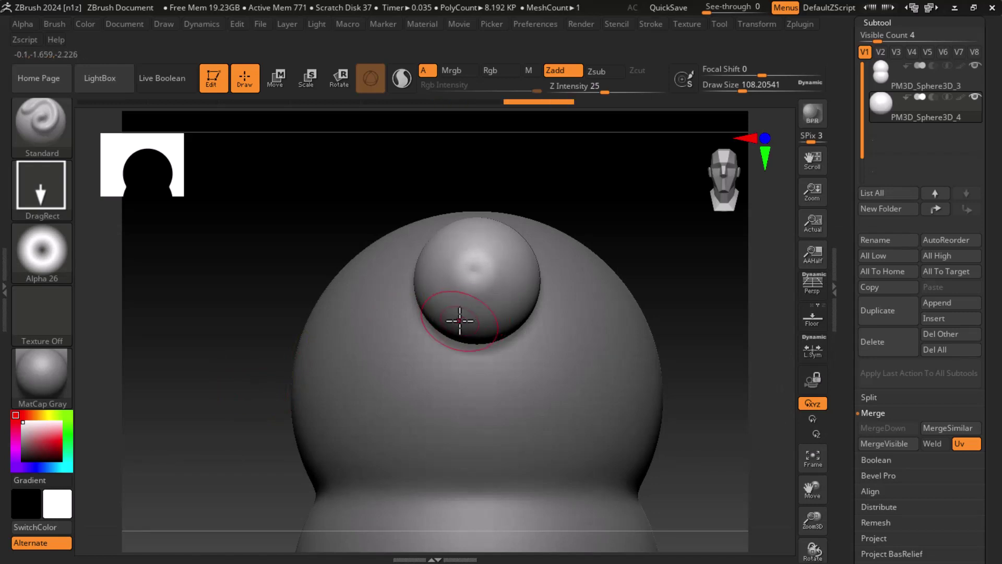
pyautogui.hotkey('ctrl', 'z')
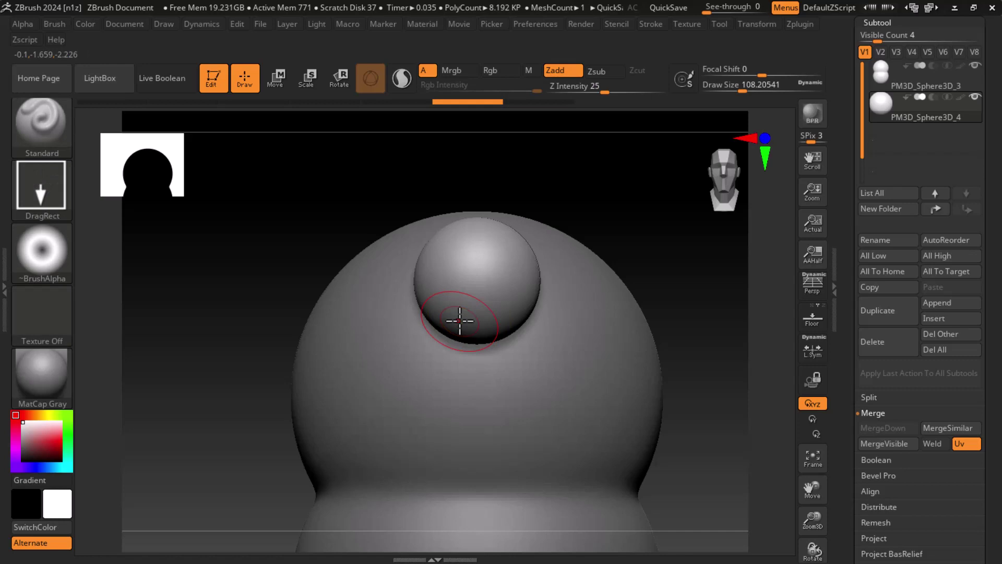
pyautogui.press('ctrl')
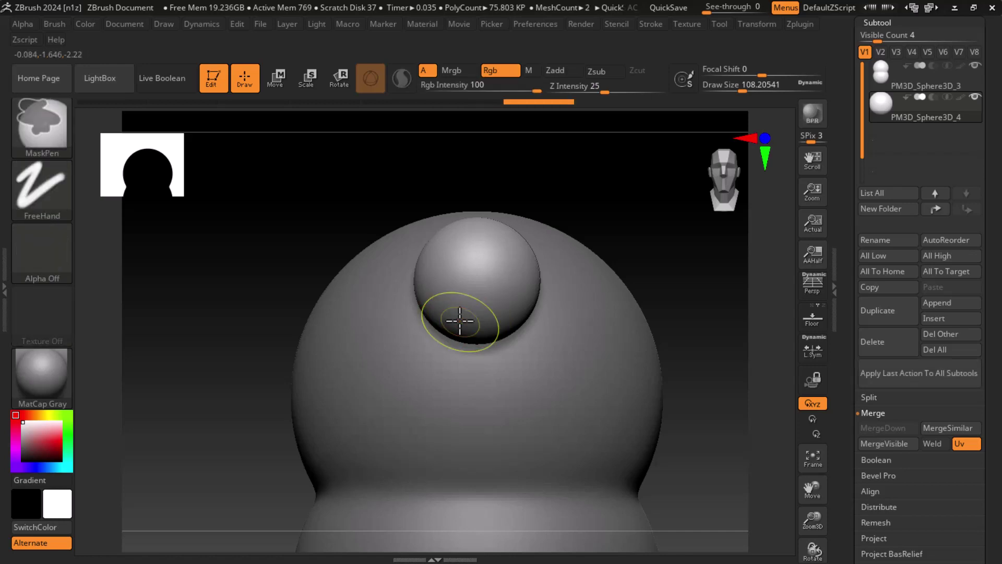
pyautogui.click(609, 329)
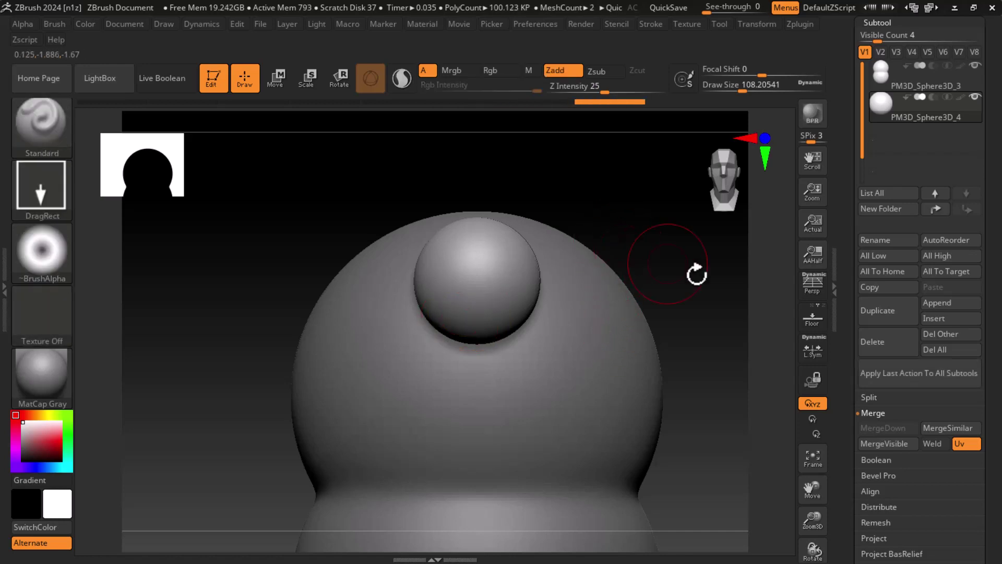
pyautogui.scroll(-5, 871, 229)
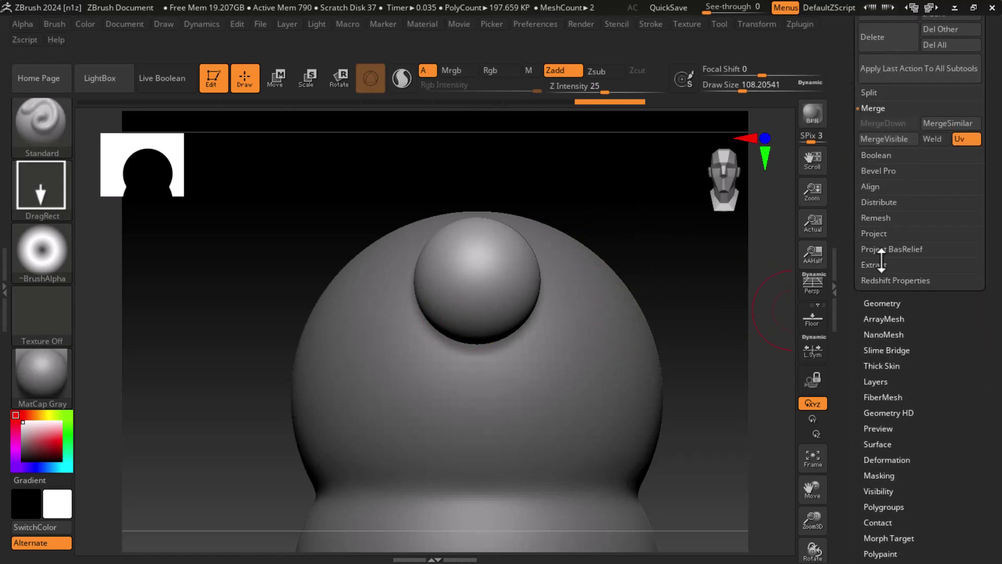
# Show the Geometry settings and stamp a small round dimple into the front of the small sphere
pyautogui.click(882, 303)
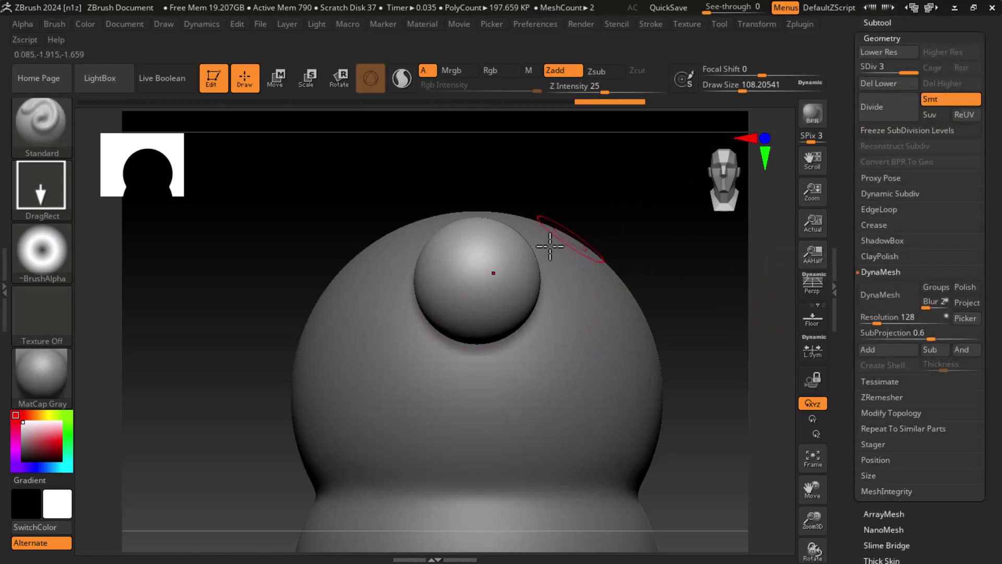
pyautogui.click(474, 272)
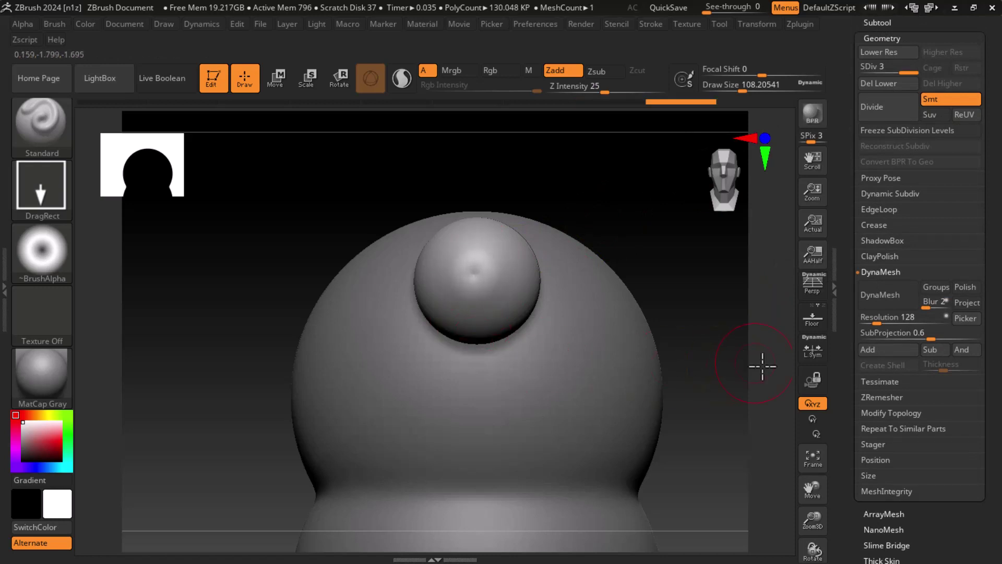
pyautogui.moveTo(700, 358); pyautogui.dragTo(749, 325)
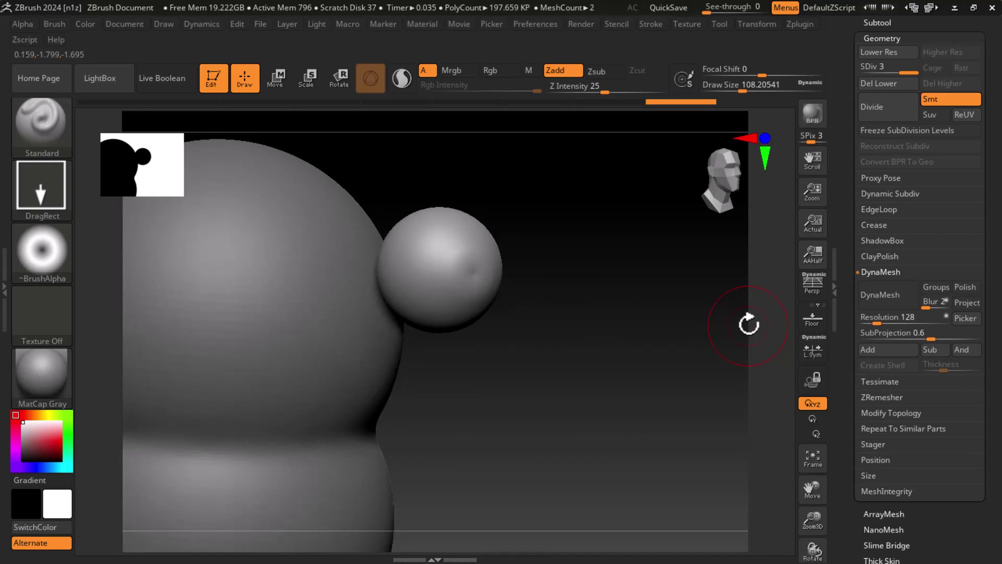
pyautogui.moveTo(505, 332)
pyautogui.mouseDown()
pyautogui.moveTo(651, 367)
pyautogui.moveTo(638, 382)
pyautogui.moveTo(631, 369)
pyautogui.moveTo(554, 379)
pyautogui.mouseUp()
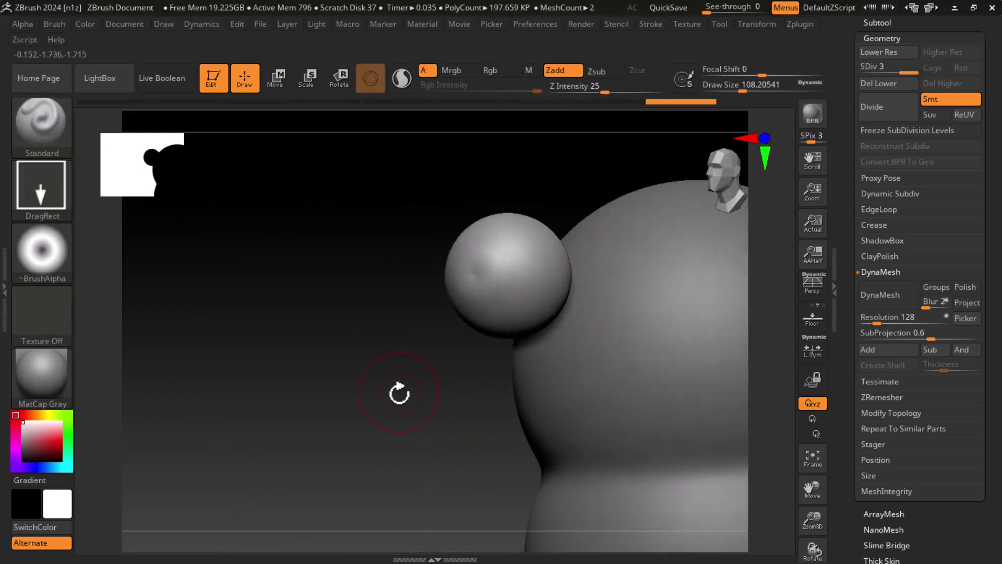
pyautogui.moveTo(398, 391); pyautogui.dragTo(416, 402)
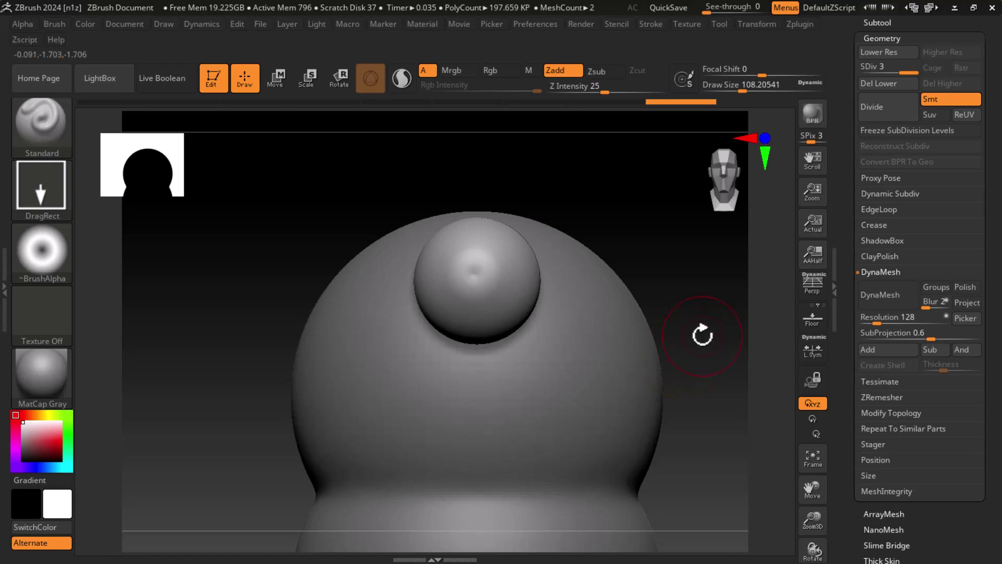
pyautogui.click(472, 276)
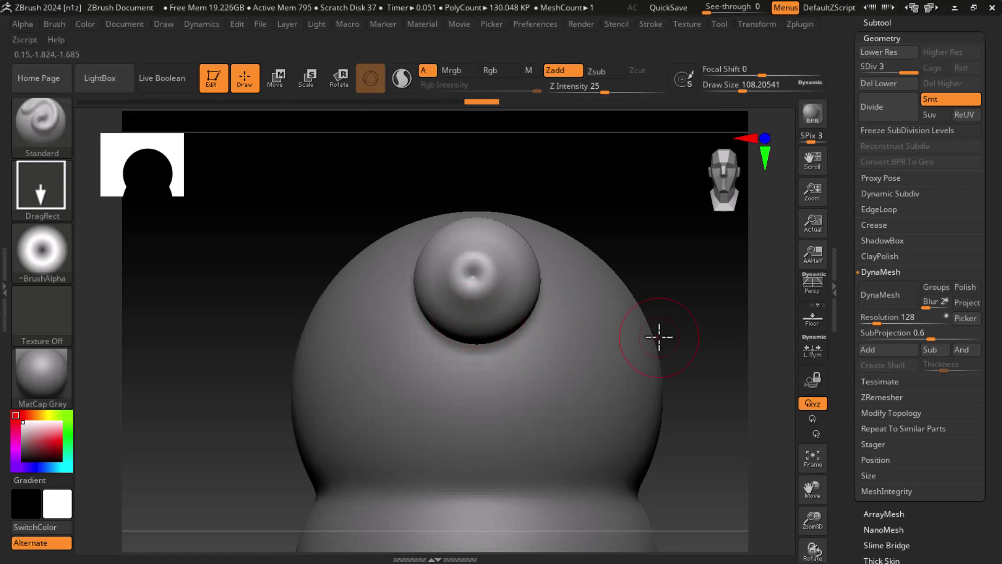
pyautogui.moveTo(718, 286)
pyautogui.mouseDown()
pyautogui.moveTo(745, 290)
pyautogui.moveTo(699, 290)
pyautogui.moveTo(759, 312)
pyautogui.mouseUp()
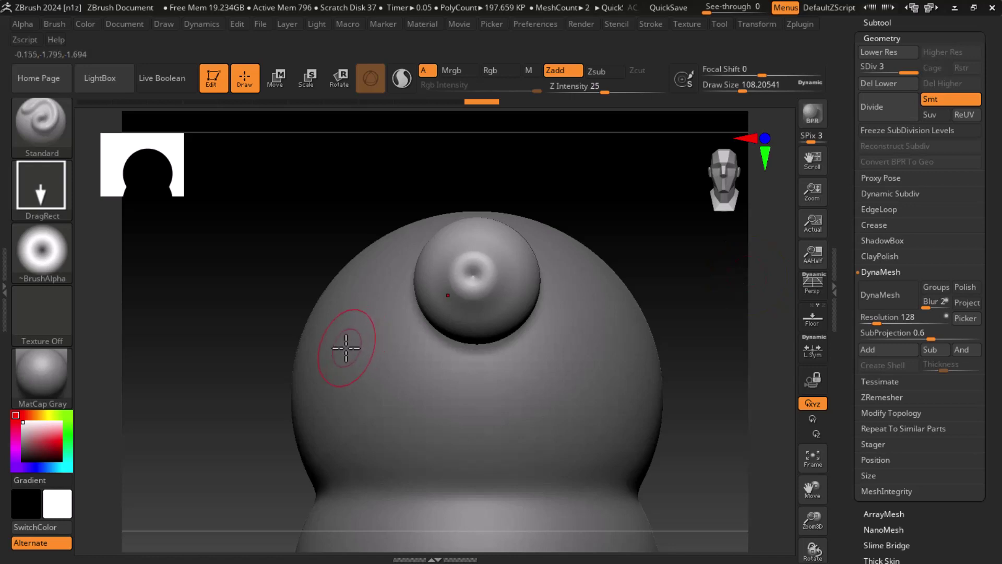
# Undo the dimple, fill the small sphere with red using Rgb, then reset the colour to white
pyautogui.press('ctrl')
pyautogui.hotkey('ctrl', 'z')
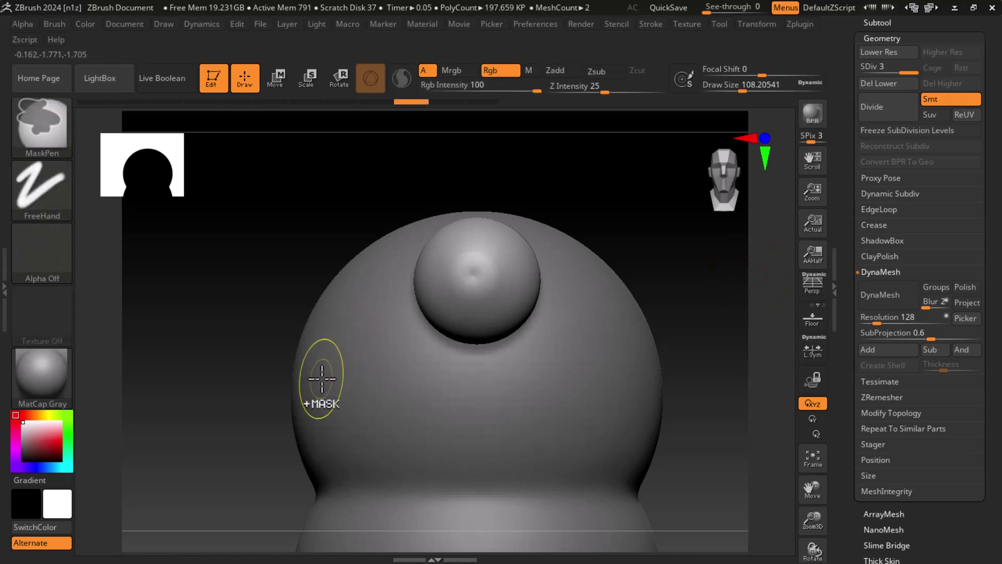
pyautogui.click(490, 74)
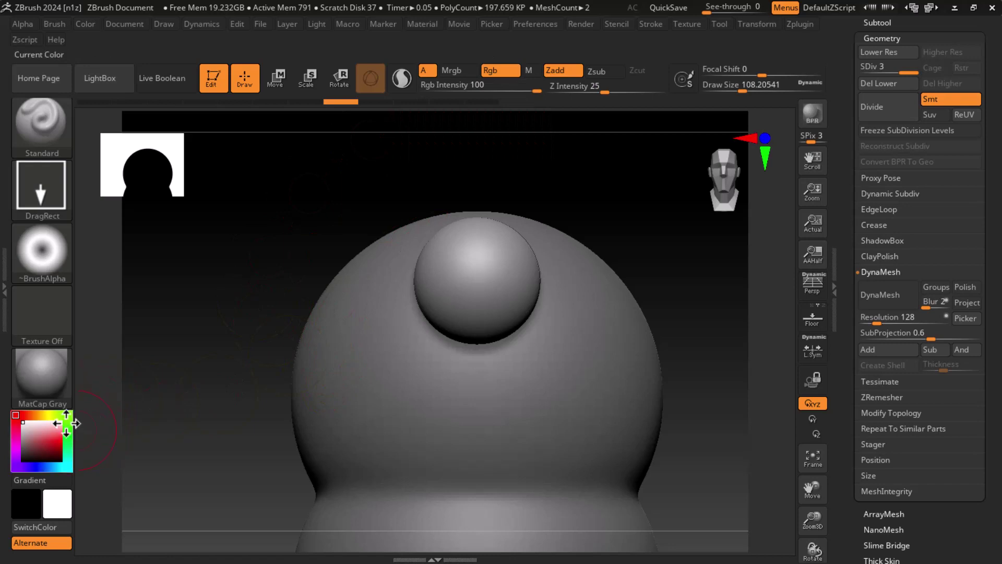
pyautogui.click(52, 438)
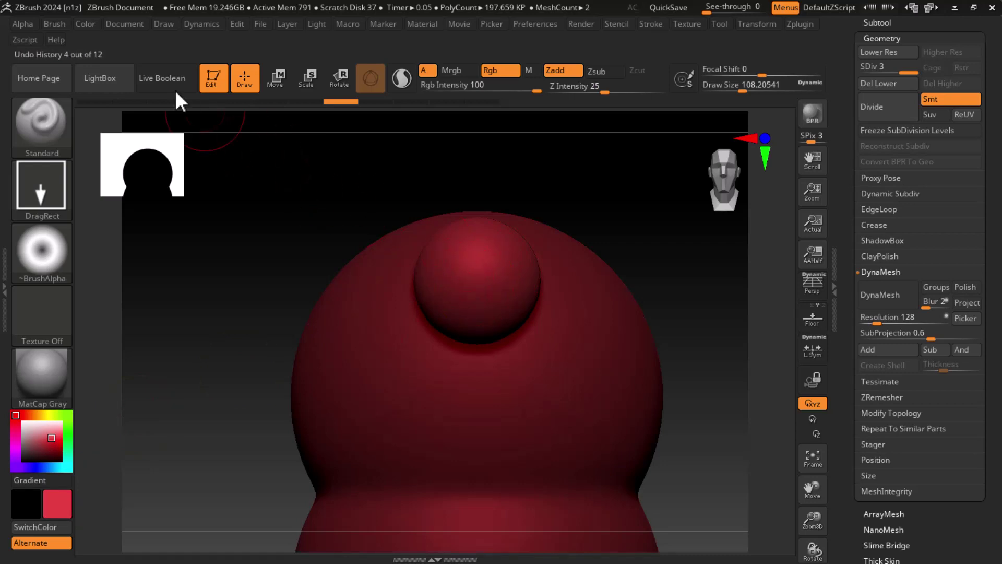
pyautogui.click(86, 24)
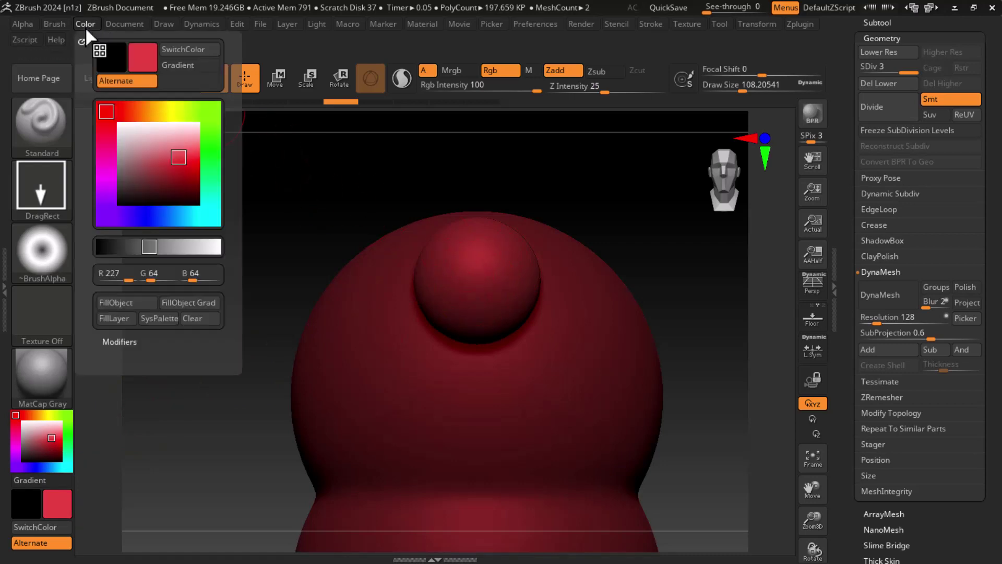
pyautogui.click(107, 313)
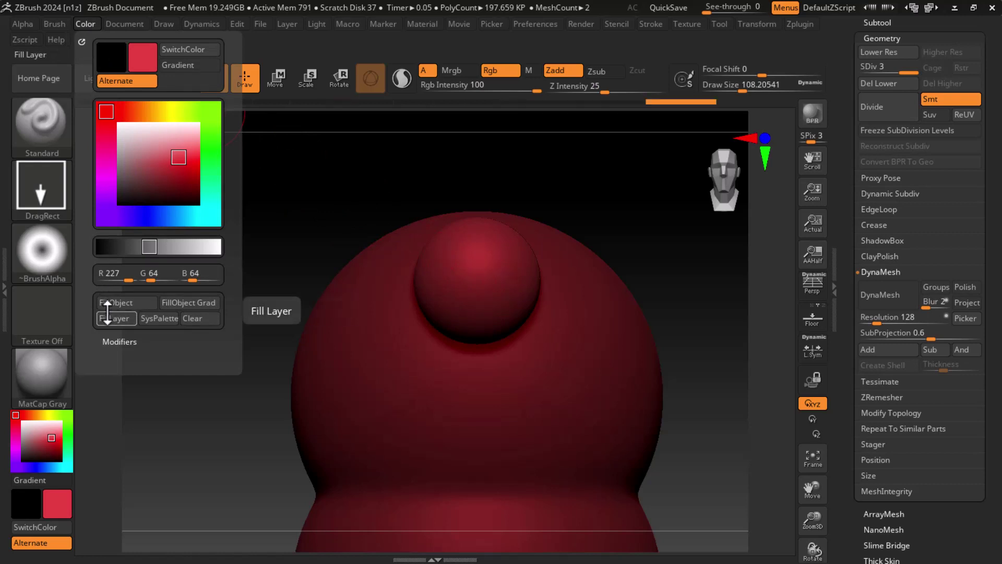
pyautogui.click(22, 422)
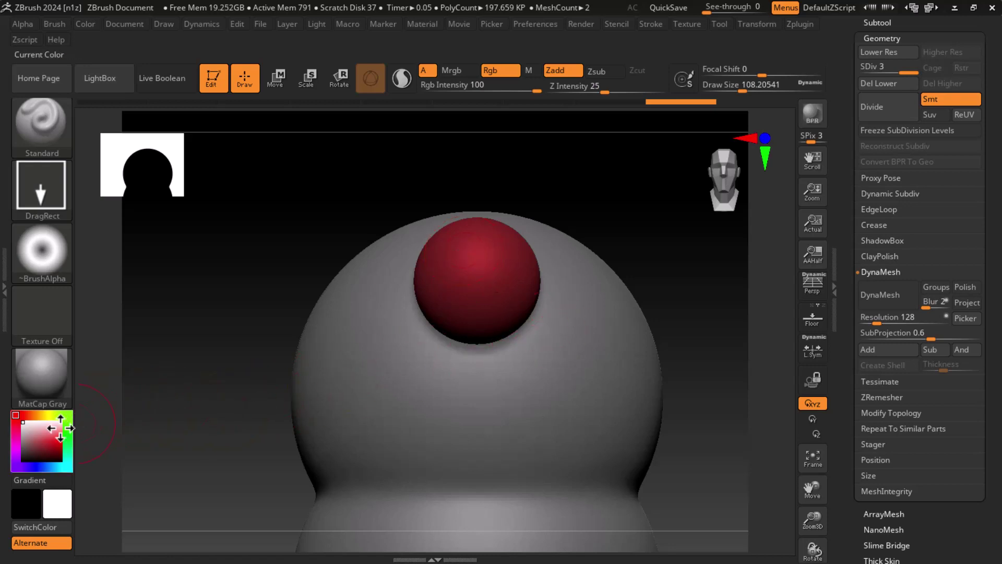
# Fill the small sphere with pink, reset the colour to white, then pick orange and undo
pyautogui.click(41, 430)
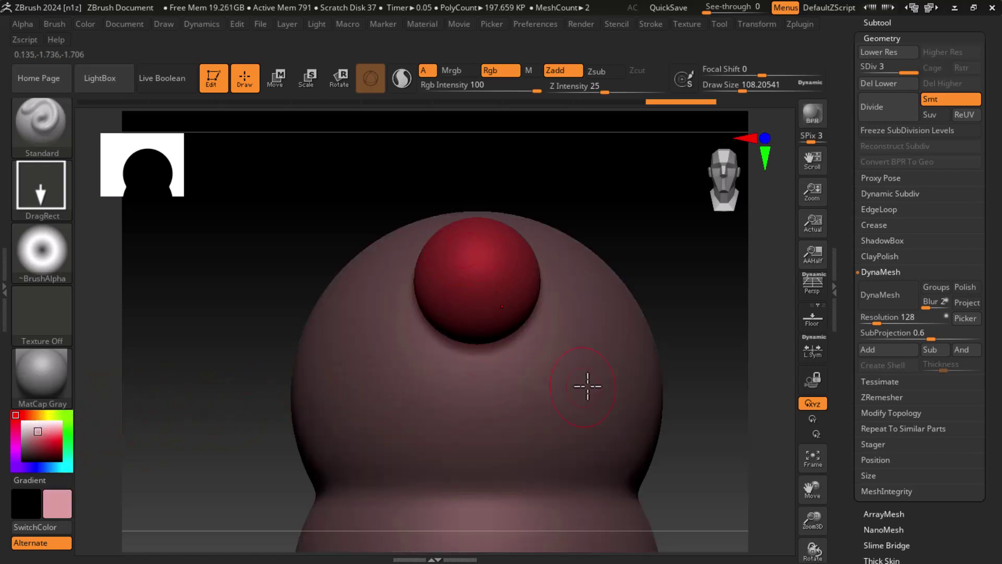
pyautogui.click(85, 24)
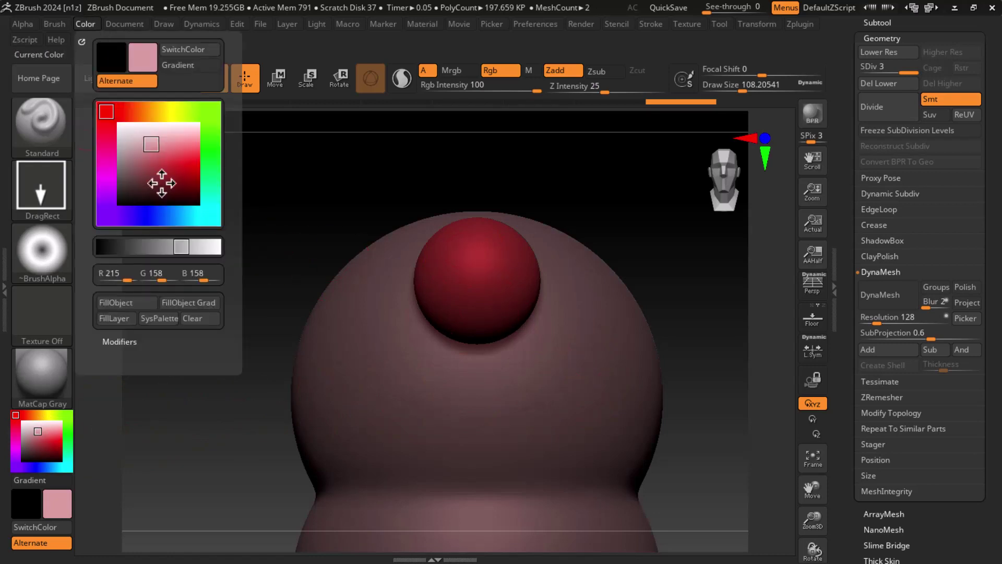
pyautogui.click(129, 297)
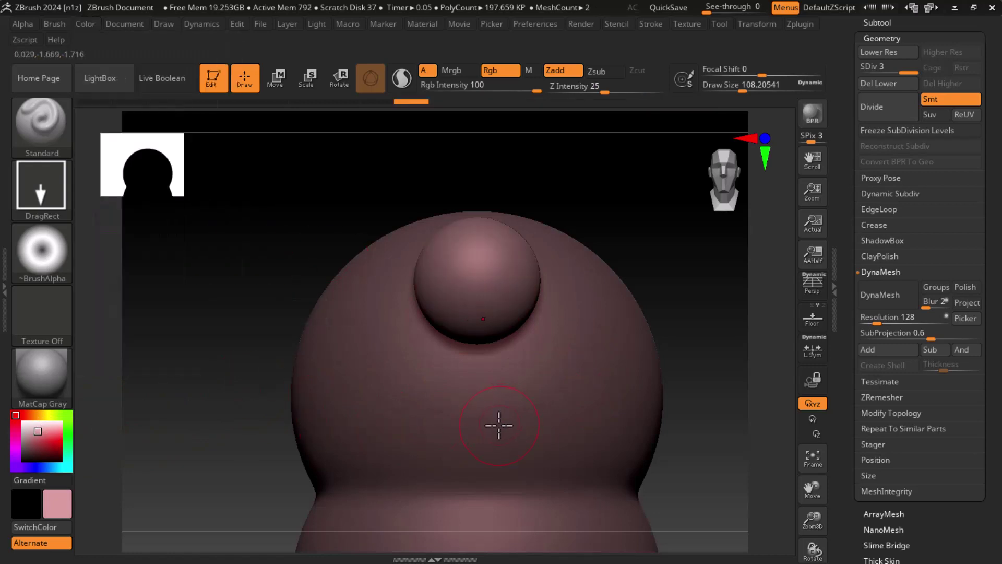
pyautogui.click(22, 422)
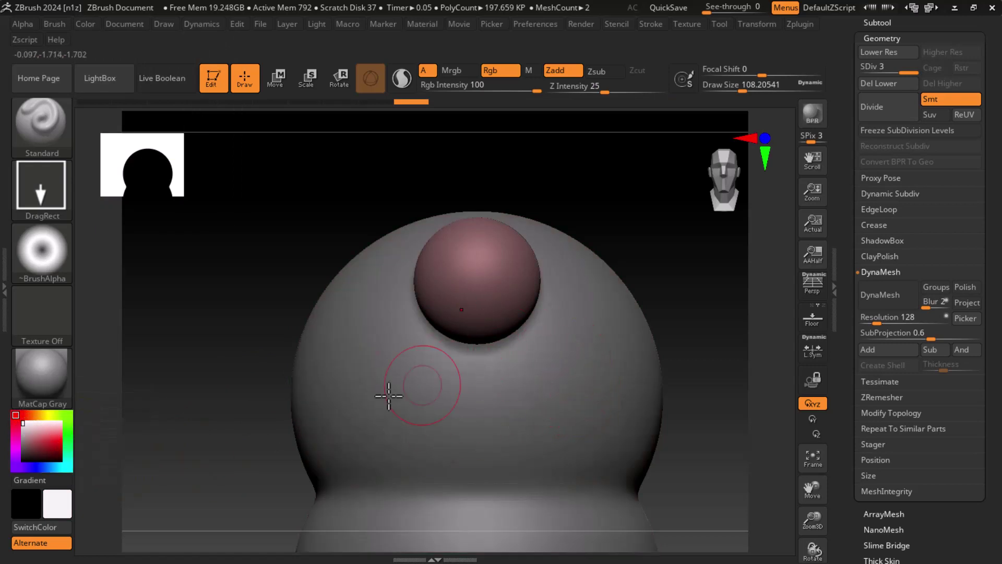
pyautogui.click(41, 416)
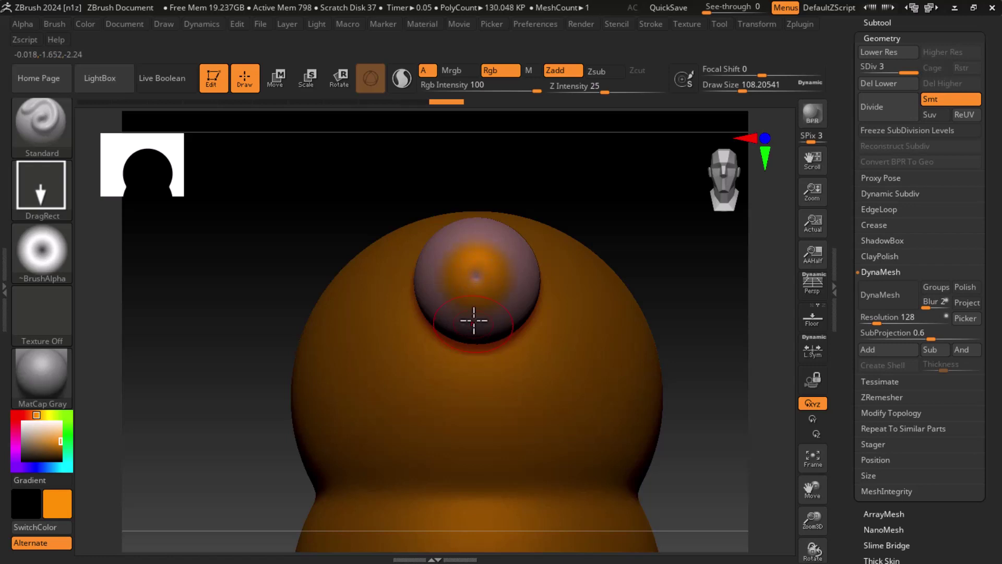
pyautogui.hotkey('ctrl', 'z')
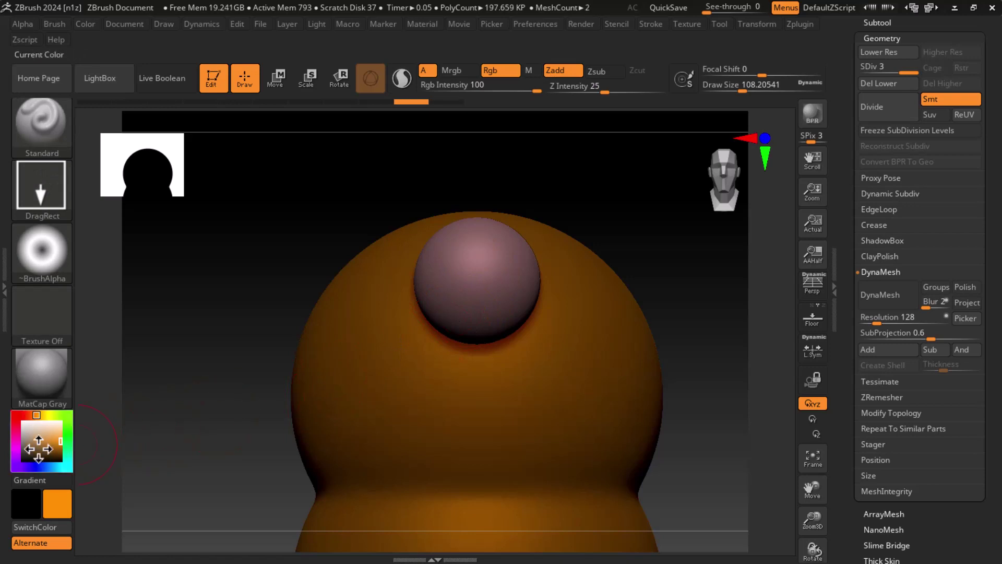
# Pick a dark brown colour and stamp a brown pupil into the eye's centre, retrying once
pyautogui.moveTo(33, 448); pyautogui.dragTo(39, 454)
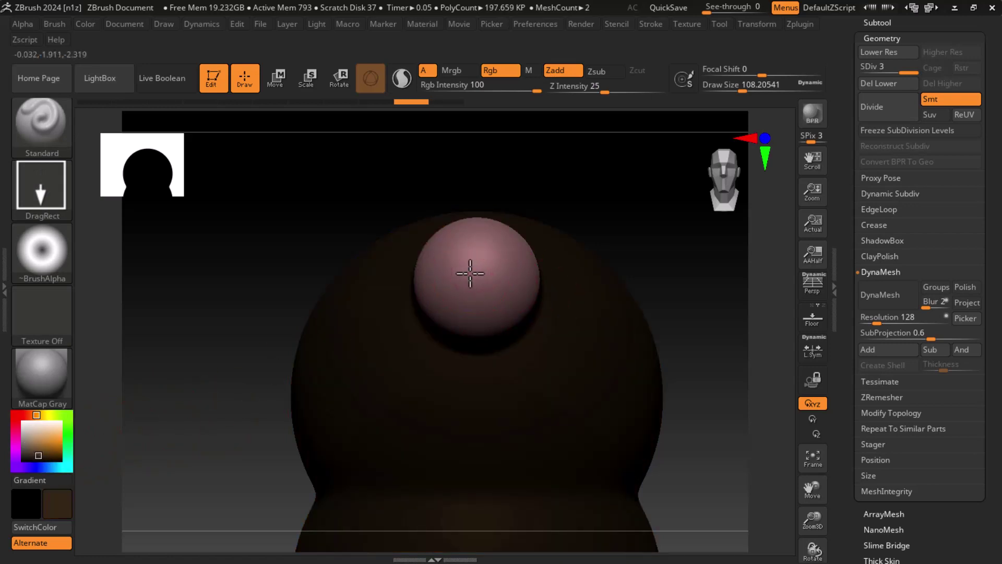
pyautogui.moveTo(470, 273)
pyautogui.mouseDown()
pyautogui.moveTo(470, 297)
pyautogui.moveTo(448, 328)
pyautogui.mouseUp()
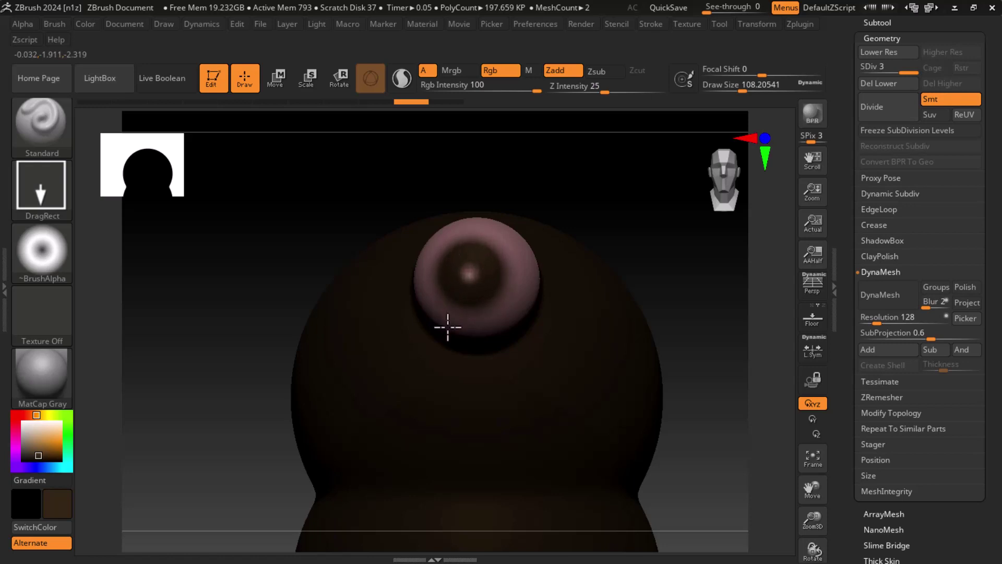
pyautogui.hotkey('ctrl', 'shift', 'z')
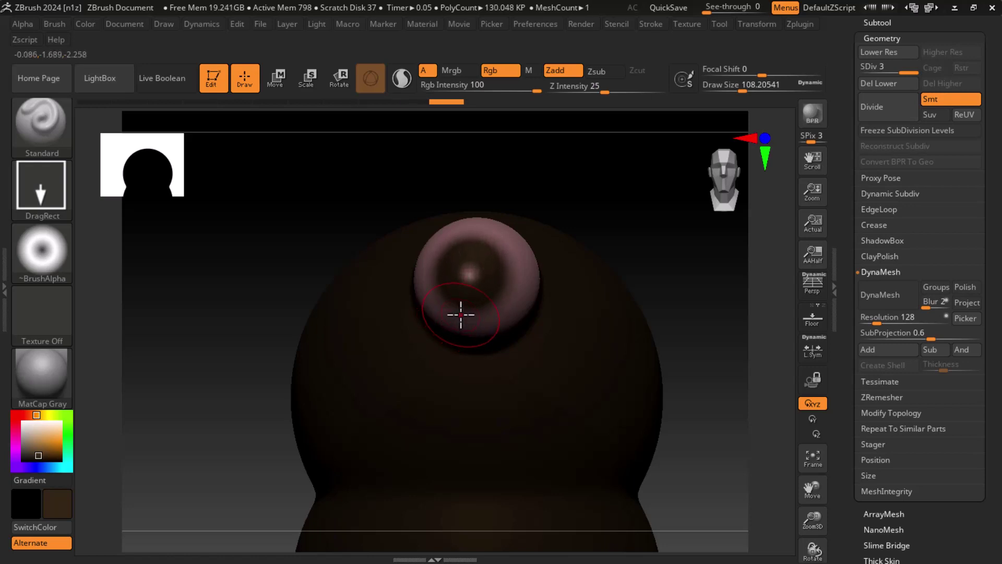
pyautogui.hotkey('ctrl', 'z')
pyautogui.moveTo(738, 331)
pyautogui.mouseDown()
pyautogui.moveTo(762, 331)
pyautogui.moveTo(763, 297)
pyautogui.moveTo(741, 338)
pyautogui.moveTo(693, 331)
pyautogui.mouseUp()
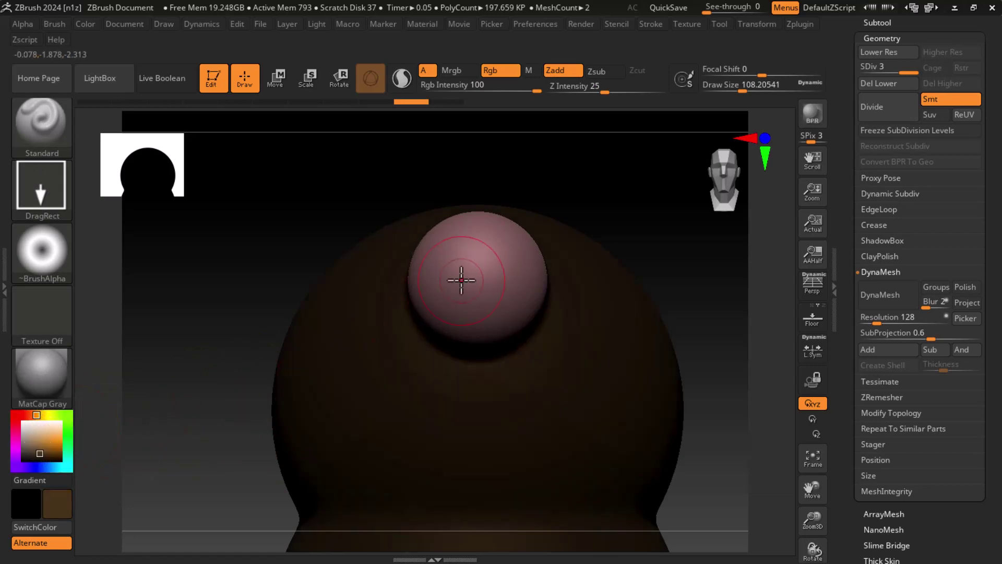
pyautogui.moveTo(474, 288); pyautogui.dragTo(451, 346)
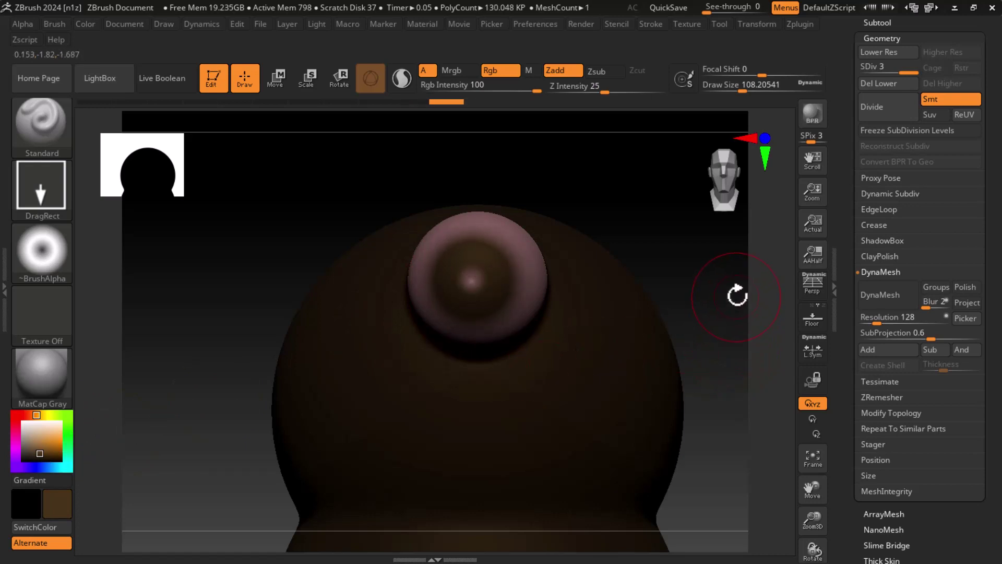
# Switch to white, orbit to check the eye, and test a white spot before undoing it
pyautogui.click(22, 423)
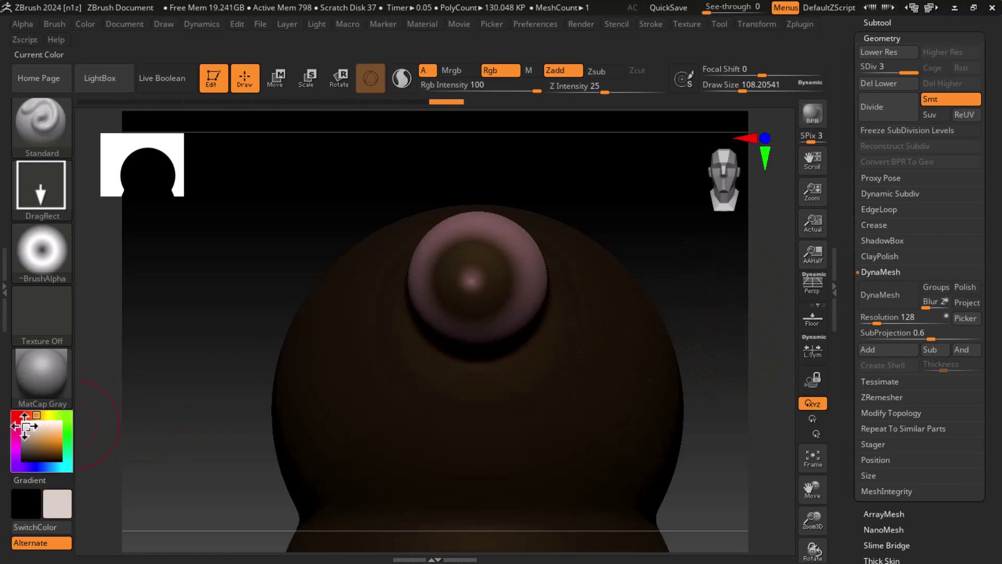
pyautogui.moveTo(720, 367)
pyautogui.mouseDown()
pyautogui.moveTo(762, 347)
pyautogui.moveTo(714, 349)
pyautogui.moveTo(734, 349)
pyautogui.mouseUp()
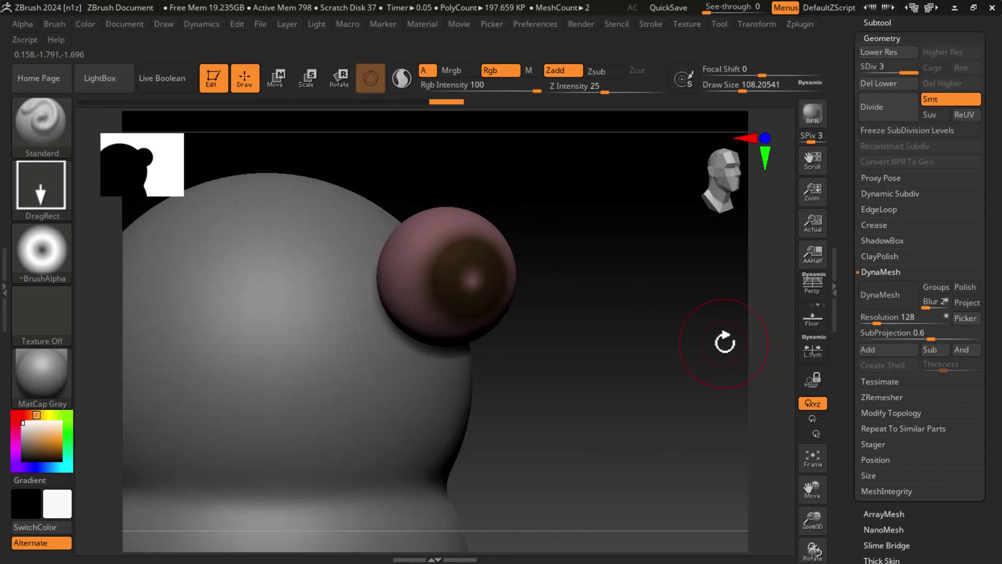
pyautogui.keyDown('shift'); pyautogui.moveTo(725, 343); pyautogui.dragTo(723, 339); pyautogui.keyUp('shift')
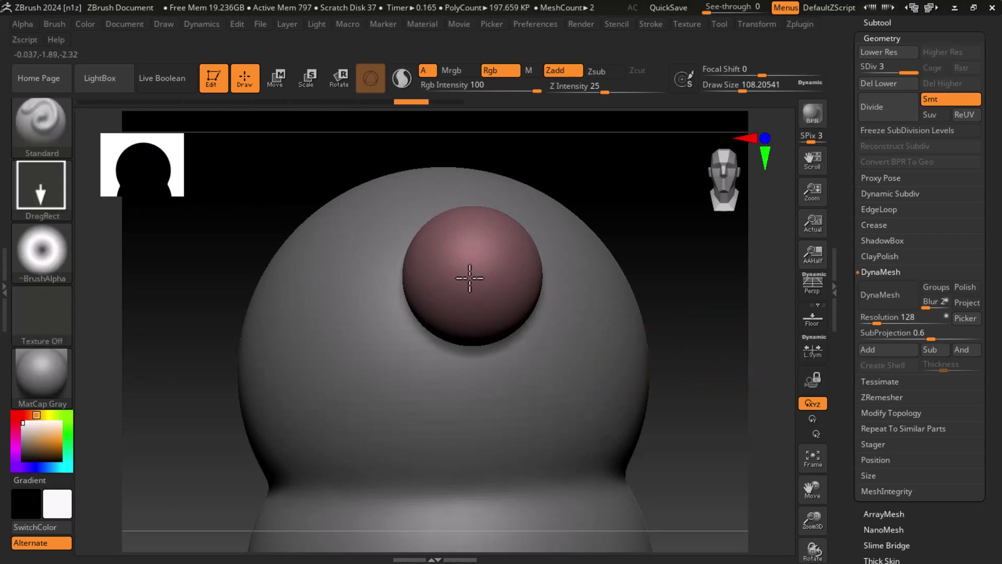
pyautogui.moveTo(470, 277); pyautogui.dragTo(472, 334)
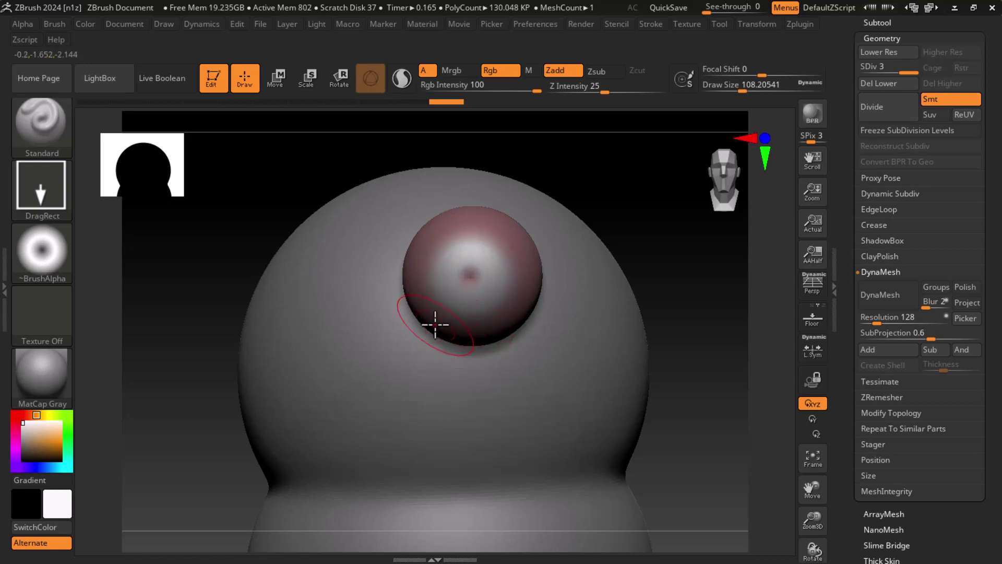
pyautogui.hotkey('ctrl', 'z')
# Repaint the dark brown pupil at the eye centre and set the paint colour back to white
pyautogui.moveTo(39, 459); pyautogui.dragTo(31, 455)
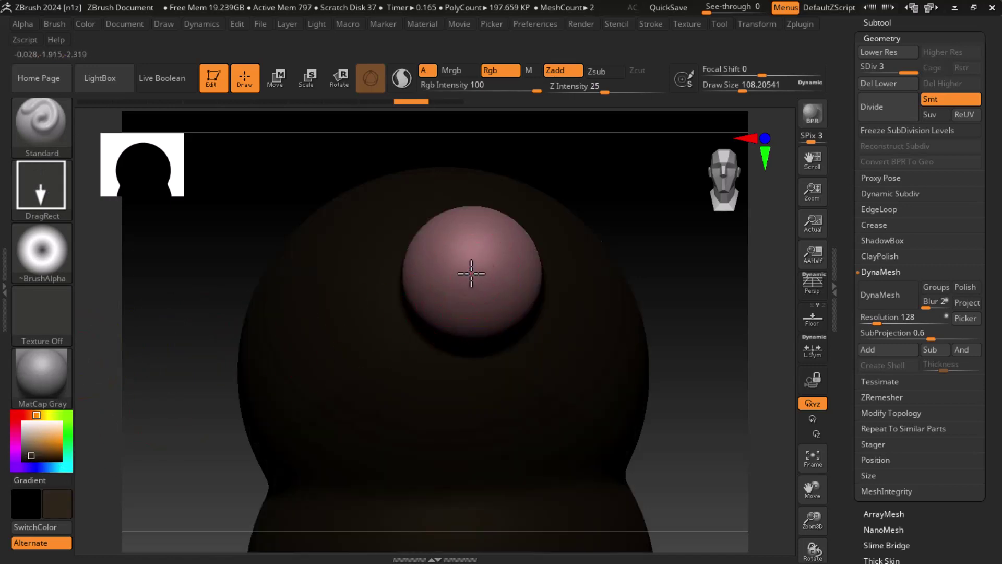
pyautogui.moveTo(471, 273); pyautogui.dragTo(465, 347)
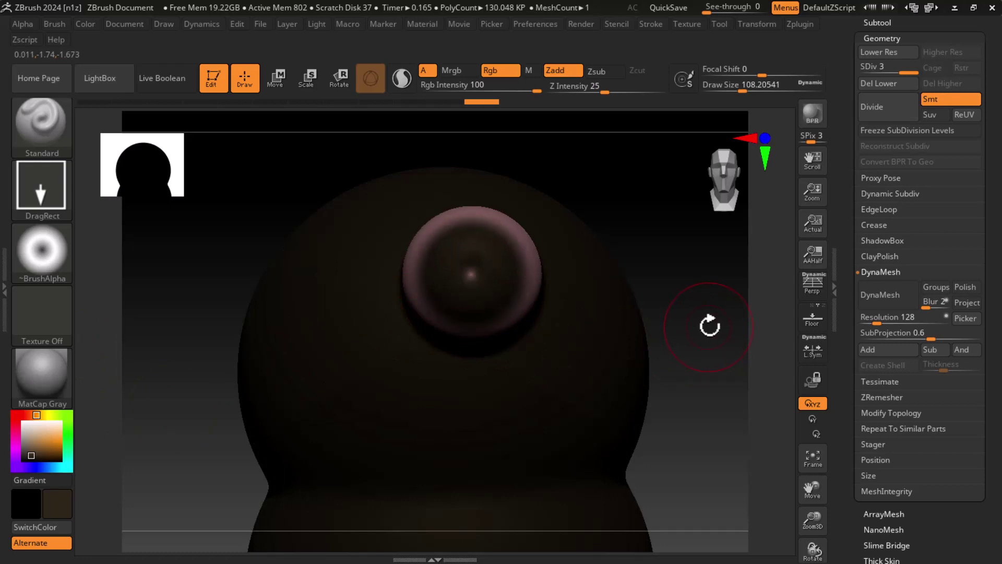
pyautogui.moveTo(706, 327); pyautogui.dragTo(758, 327)
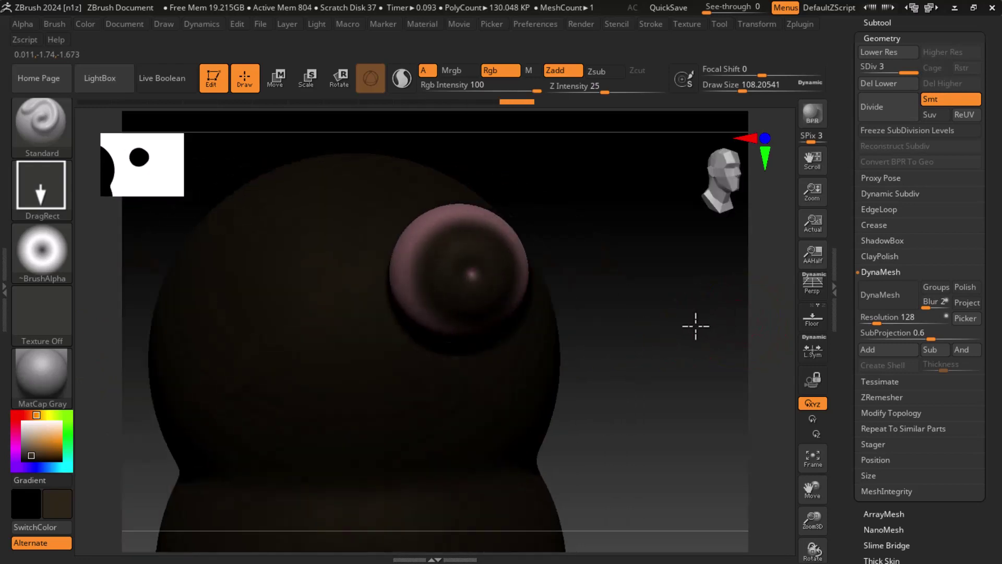
pyautogui.hotkey('ctrl', 'shift', 'z')
pyautogui.click(23, 422)
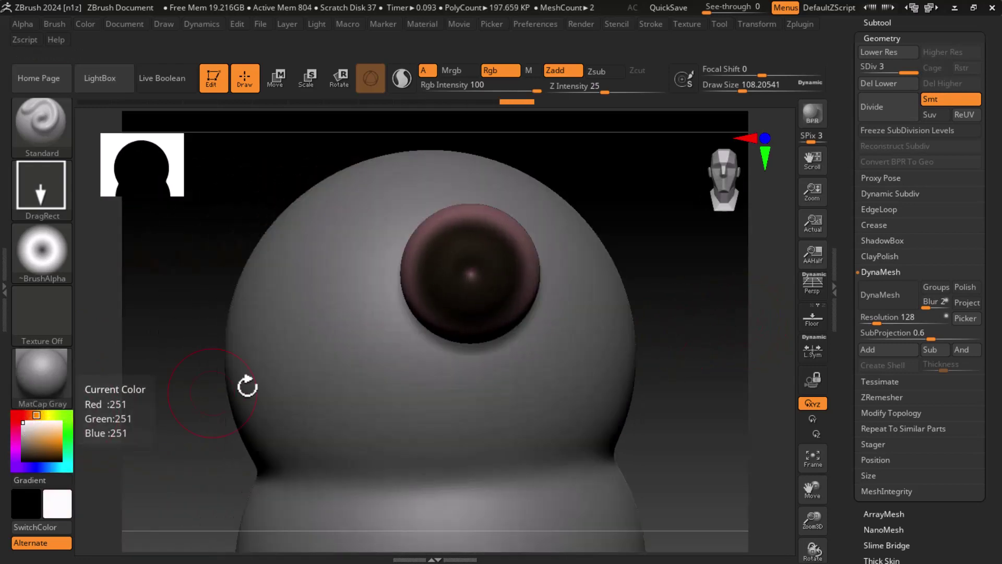
pyautogui.press('shift')
pyautogui.moveTo(736, 345); pyautogui.dragTo(690, 304)
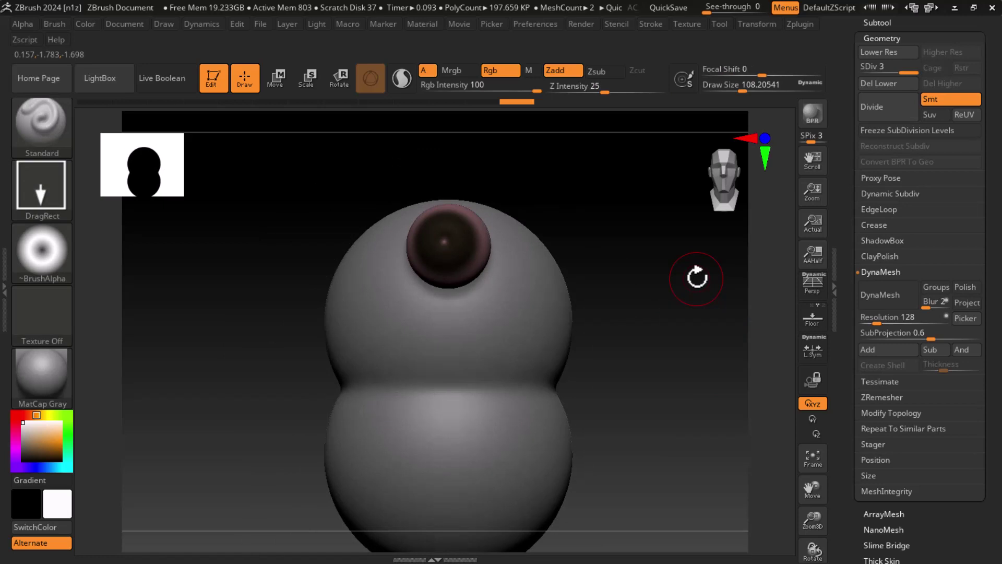
# Move the pink eye sphere up onto the head with the gizmo's X, Y and Z arrows
pyautogui.click(275, 77)
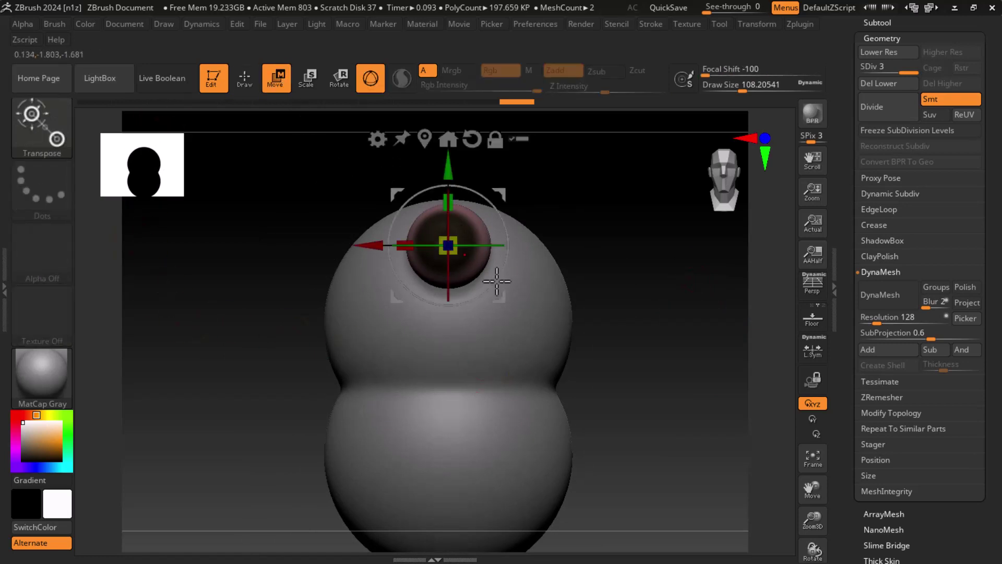
pyautogui.moveTo(375, 245); pyautogui.dragTo(418, 245)
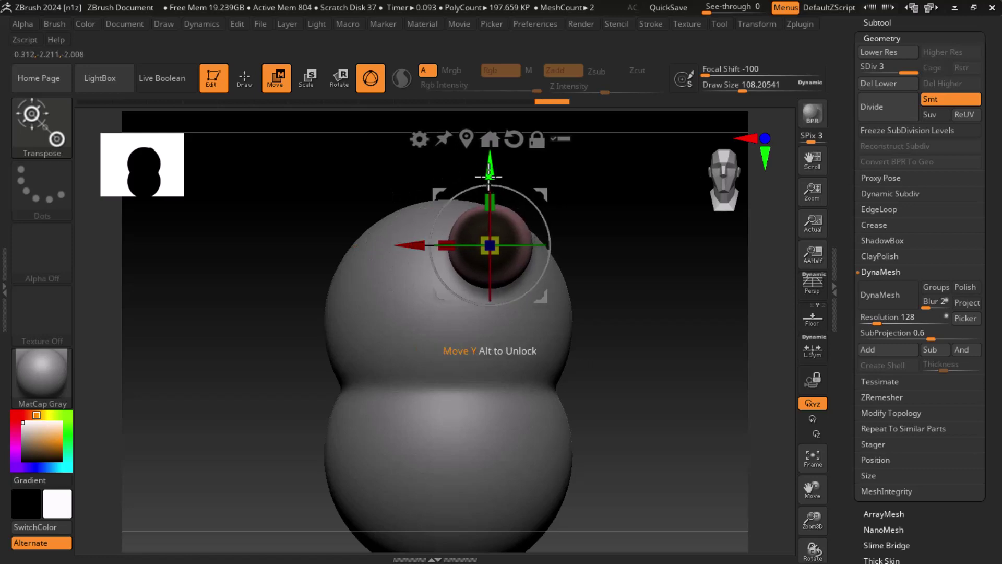
pyautogui.moveTo(489, 172); pyautogui.dragTo(489, 144)
pyautogui.moveTo(626, 269); pyautogui.dragTo(706, 324)
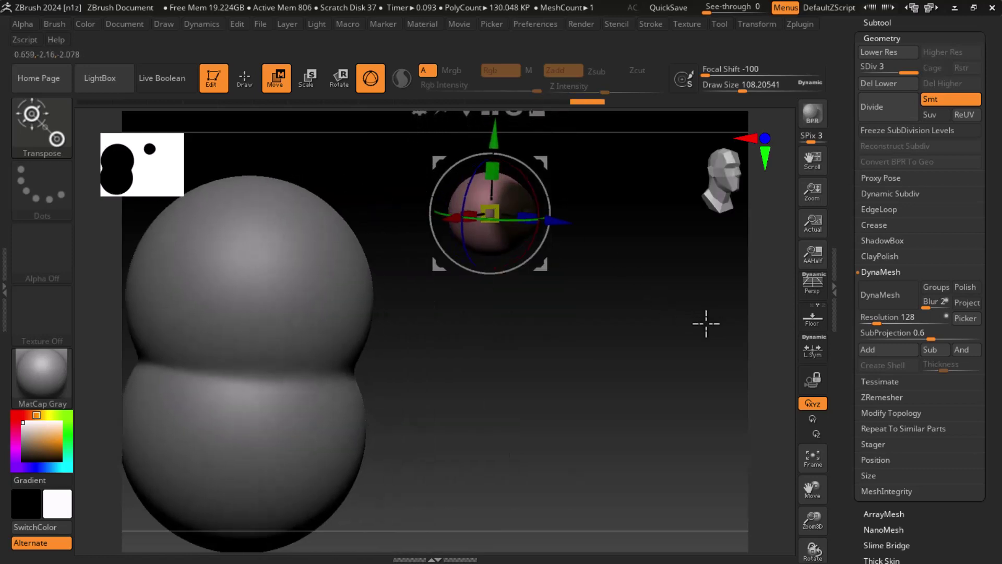
pyautogui.keyDown('ctrl'); pyautogui.moveTo(561, 220); pyautogui.dragTo(454, 214); pyautogui.keyUp('ctrl')
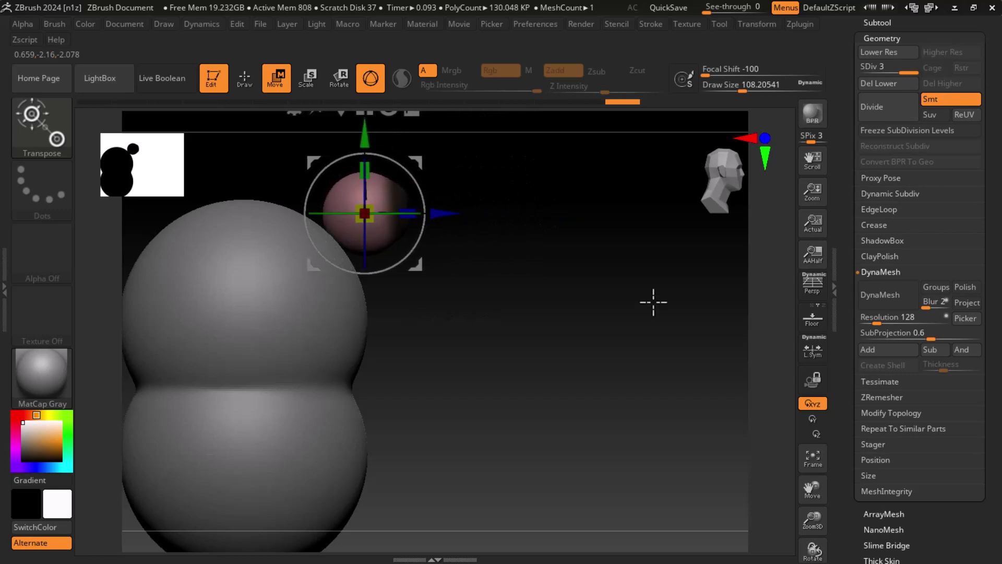
pyautogui.moveTo(651, 300); pyautogui.dragTo(588, 308)
pyautogui.hotkey('ctrl', 'shift', 'z')
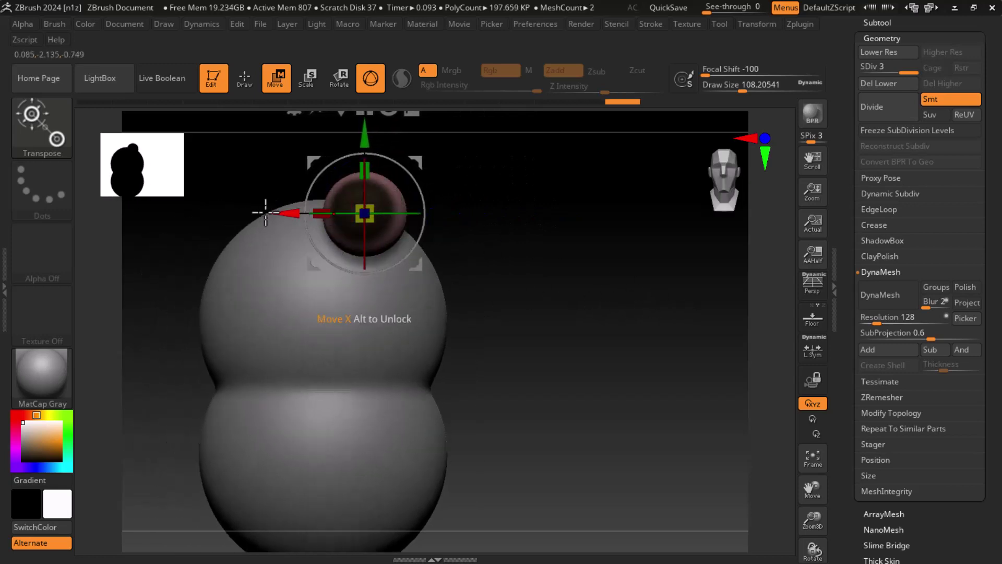
pyautogui.moveTo(285, 214); pyautogui.dragTo(288, 213)
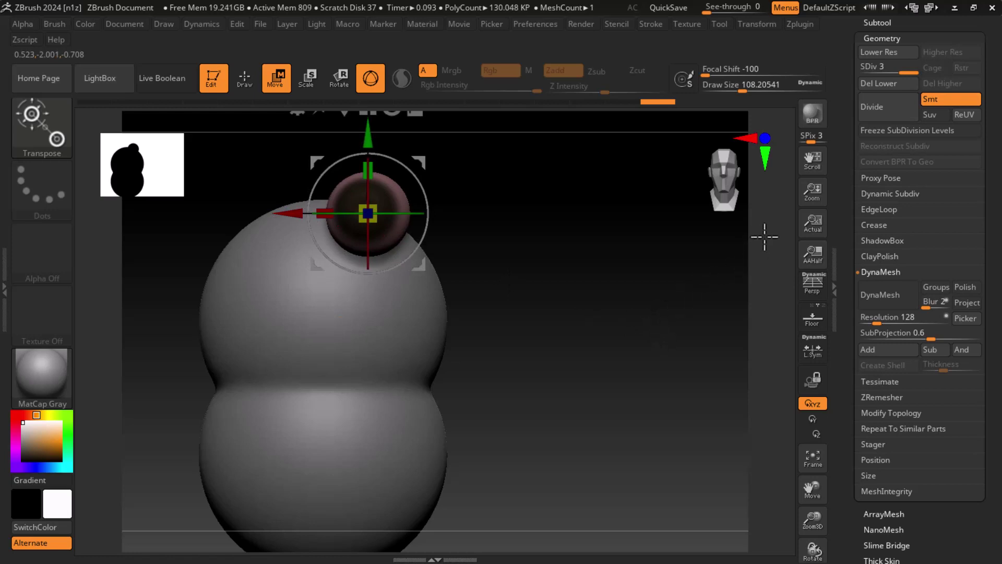
pyautogui.moveTo(844, 139); pyautogui.dragTo(844, 284)
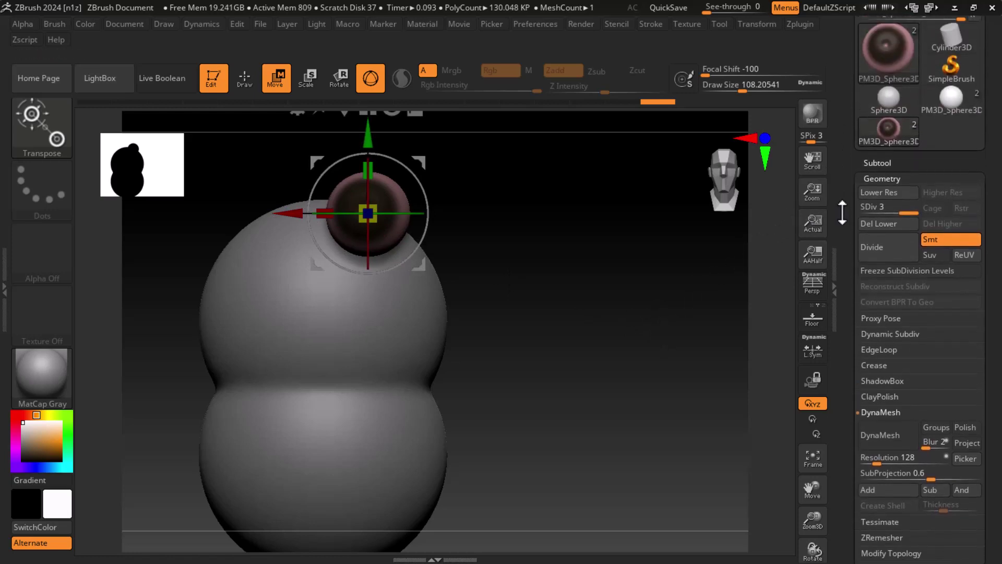
# Duplicate the eye sphere as a new subtool and mirror the copy to the other side
pyautogui.click(882, 170)
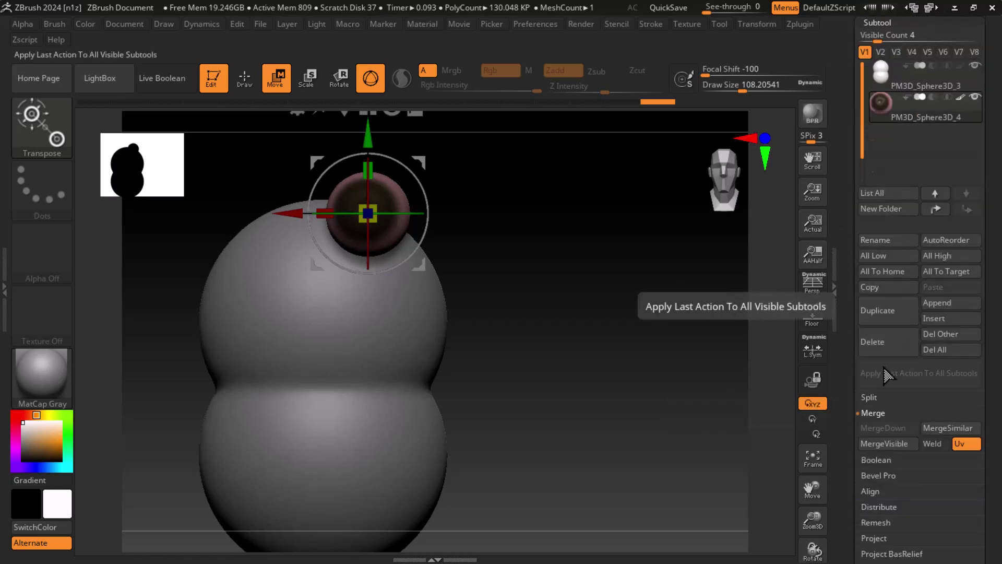
pyautogui.click(886, 319)
pyautogui.scroll(-1, 844, 369)
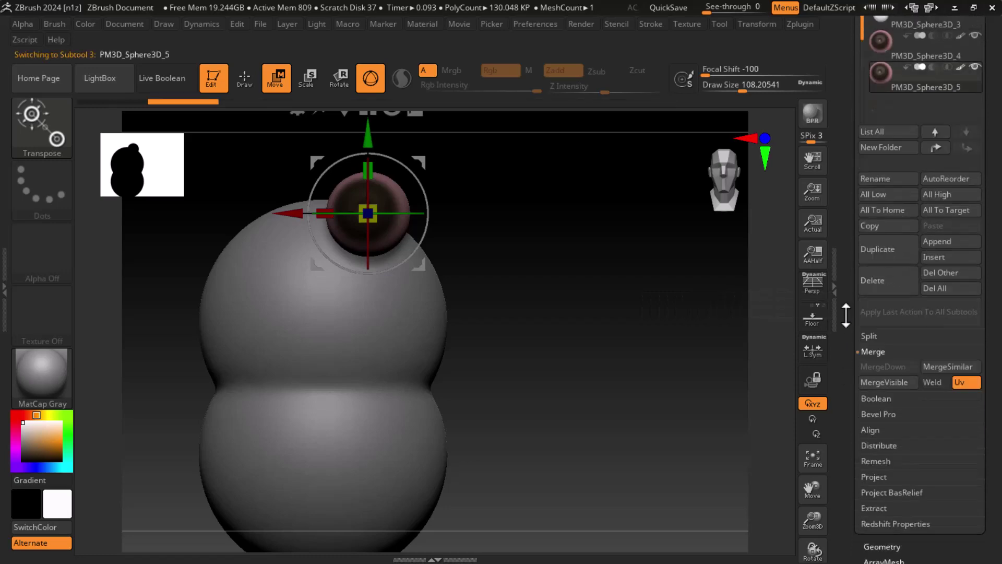
pyautogui.scroll(-6, 834, 240)
pyautogui.scroll(-1, 834, 241)
pyautogui.click(887, 335)
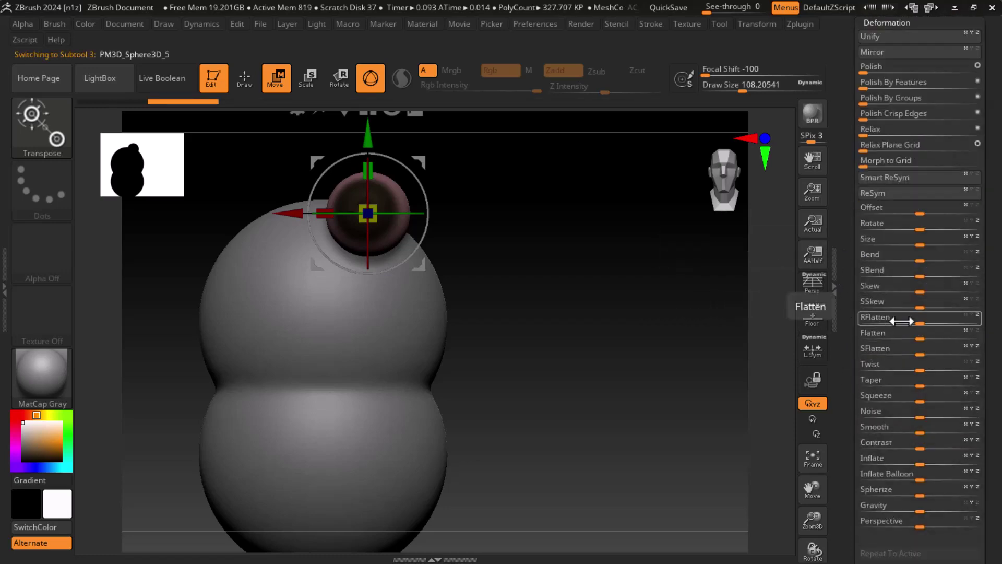
pyautogui.click(886, 55)
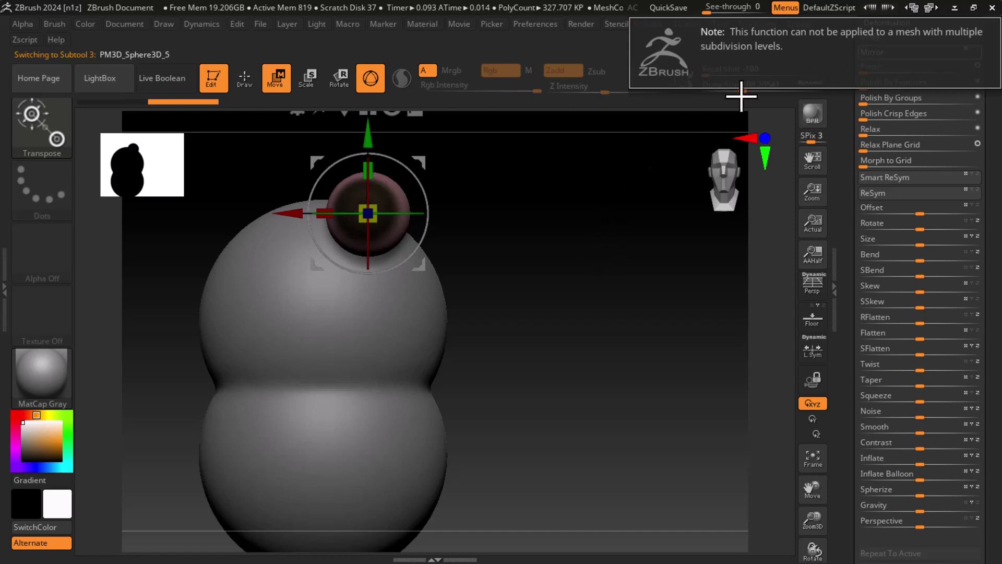
# Delete the eye's lower subdivision levels, mirror it across the head, and recentre the view
pyautogui.scroll(5, 844, 242)
pyautogui.scroll(5, 845, 242)
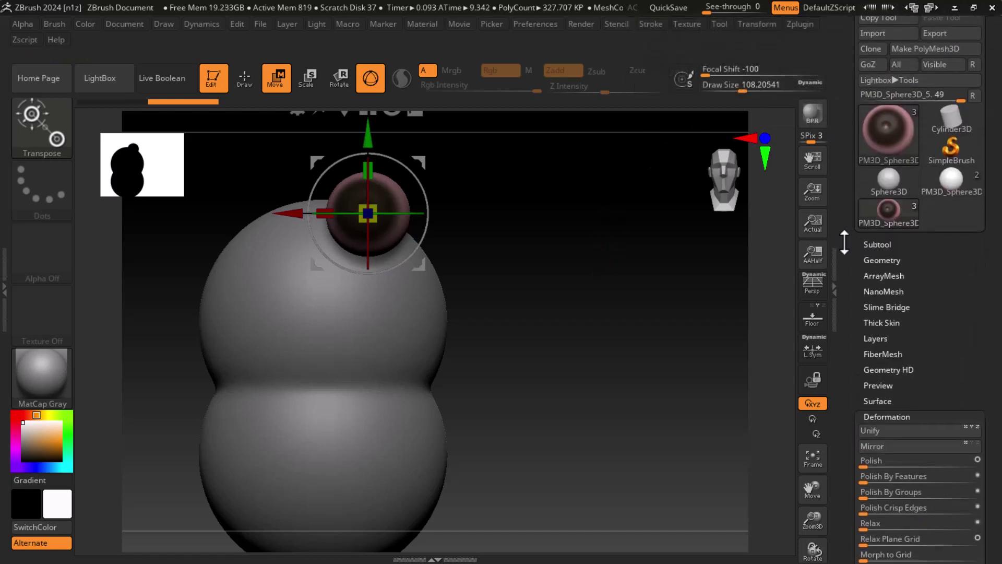
pyautogui.click(891, 261)
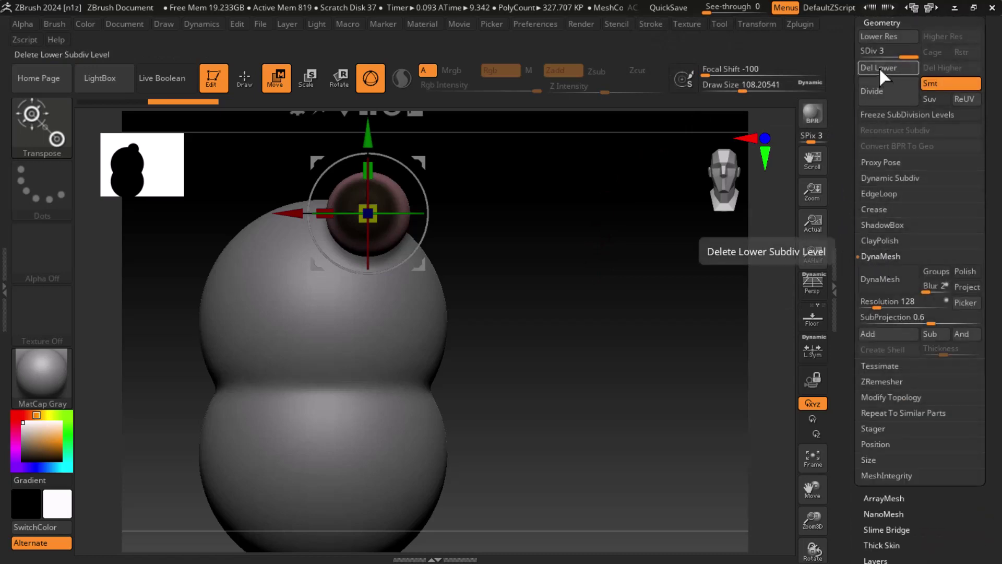
pyautogui.click(878, 68)
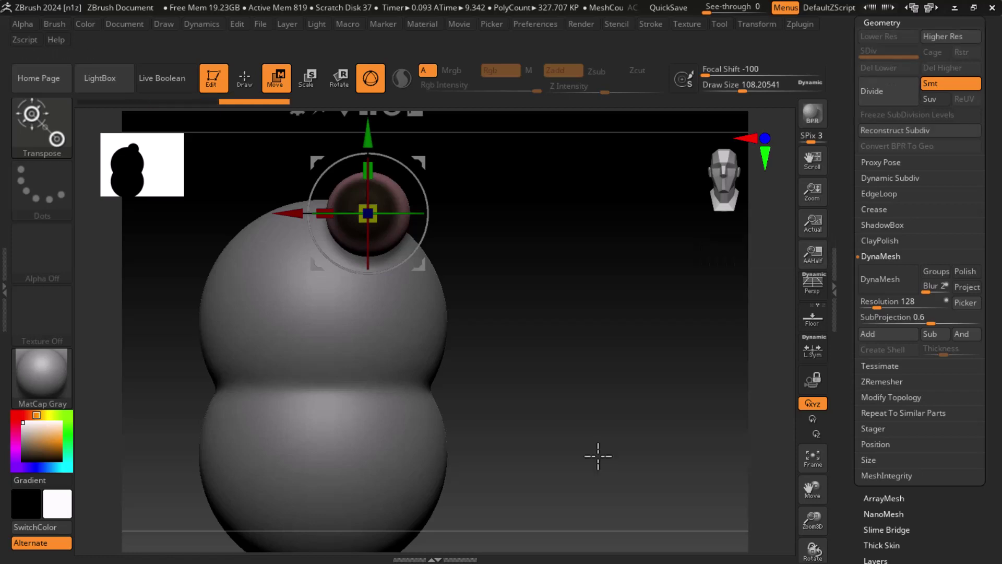
pyautogui.moveTo(847, 277); pyautogui.dragTo(847, 146)
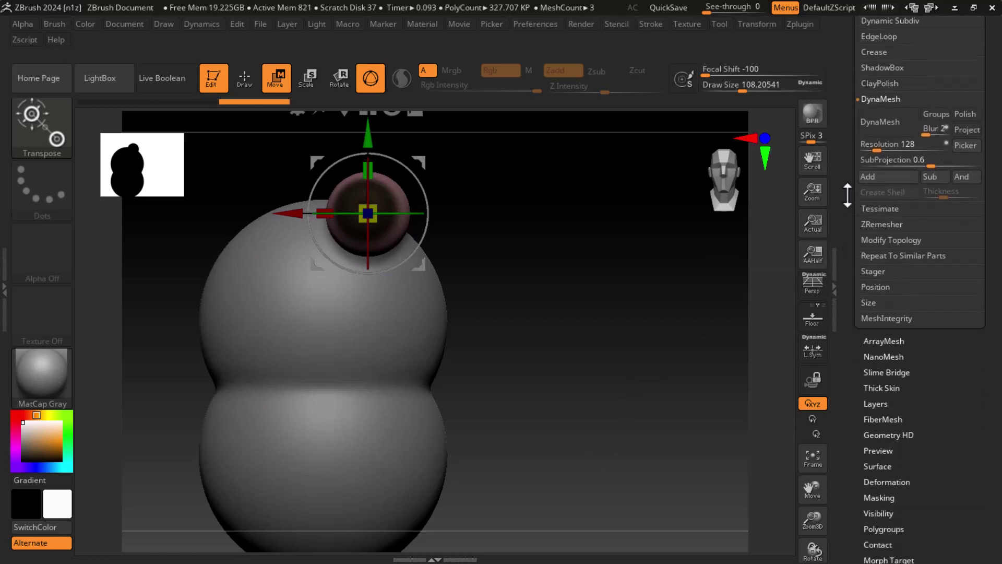
pyautogui.click(888, 221)
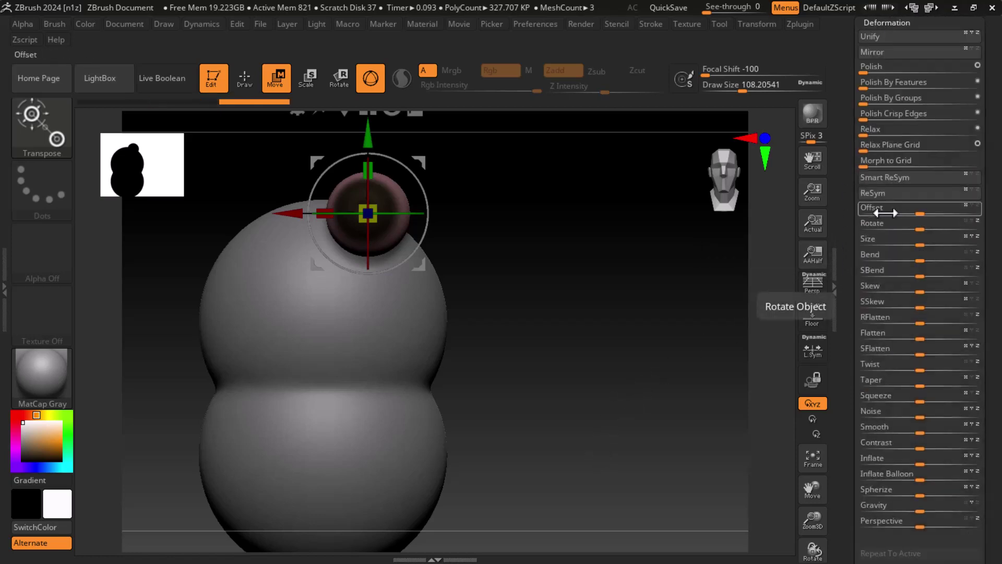
pyautogui.moveTo(847, 66); pyautogui.dragTo(851, 116)
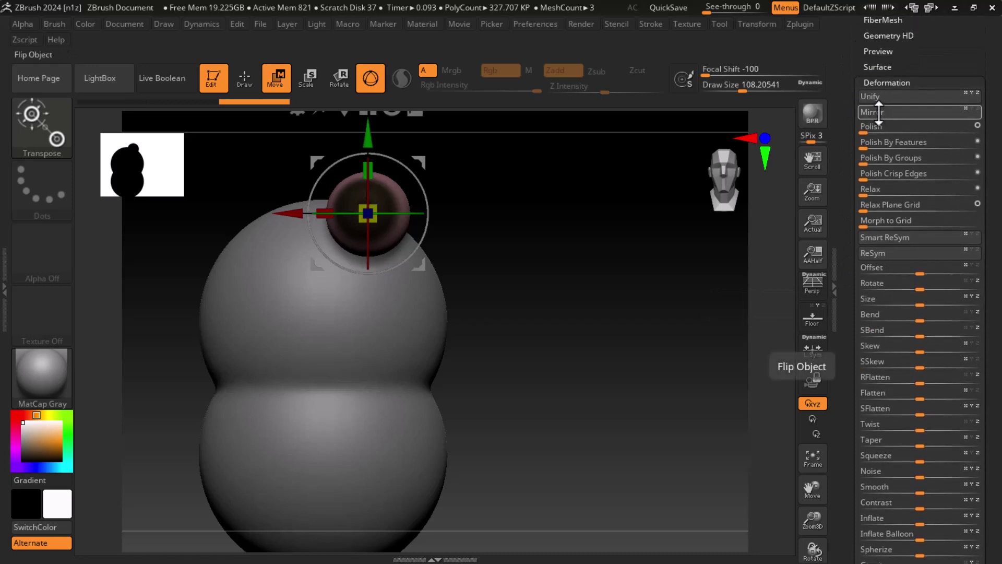
pyautogui.click(877, 110)
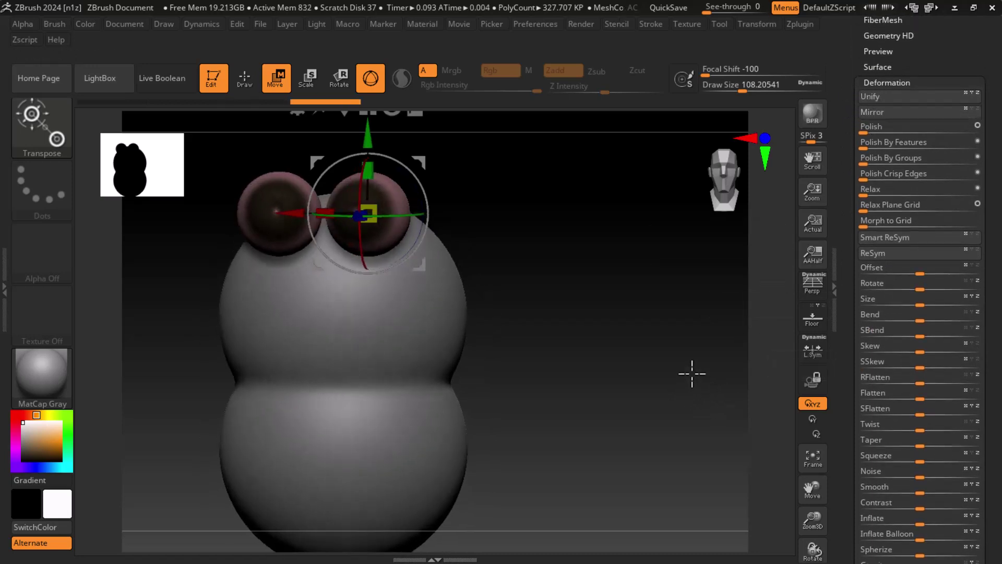
pyautogui.keyDown('alt'); pyautogui.moveTo(616, 361); pyautogui.dragTo(674, 361); pyautogui.keyUp('alt')
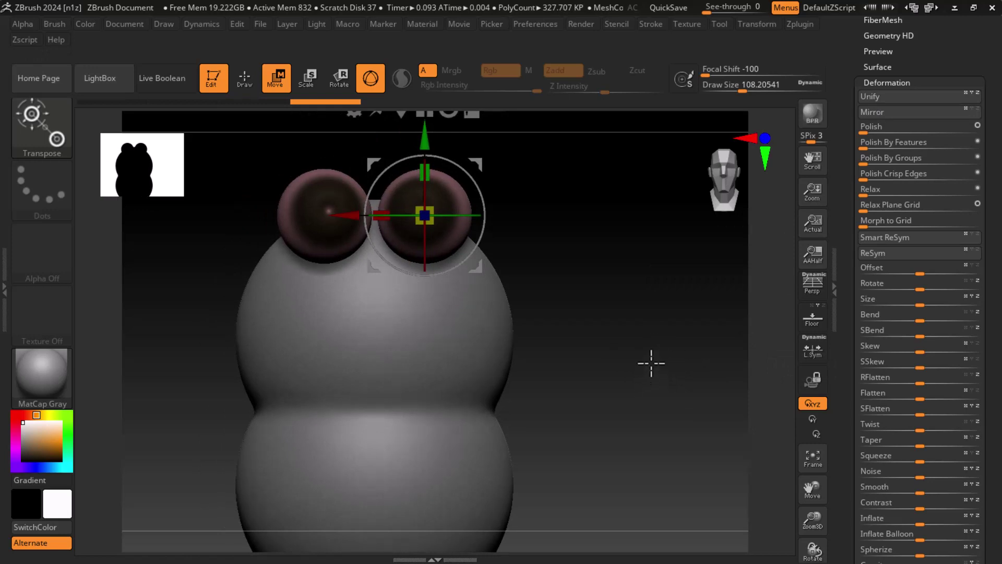
pyautogui.keyDown('ctrl'); pyautogui.keyDown('alt'); pyautogui.moveTo(627, 397); pyautogui.dragTo(626, 393); pyautogui.keyUp('alt'); pyautogui.keyUp('ctrl')
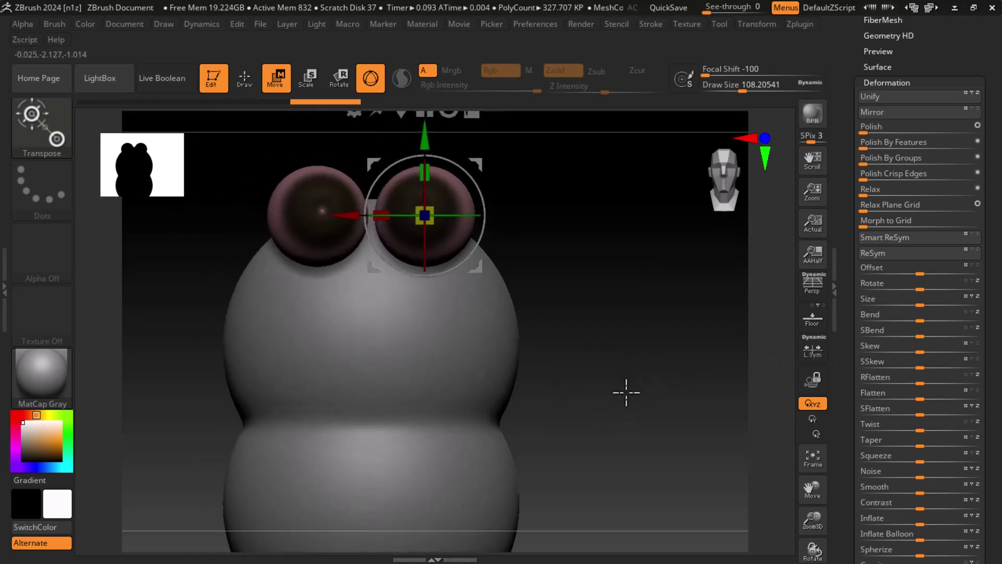
# Select the body subtool, smooth its dents, and test a freehand Alpha 46 smile, then undo it
pyautogui.press('q')
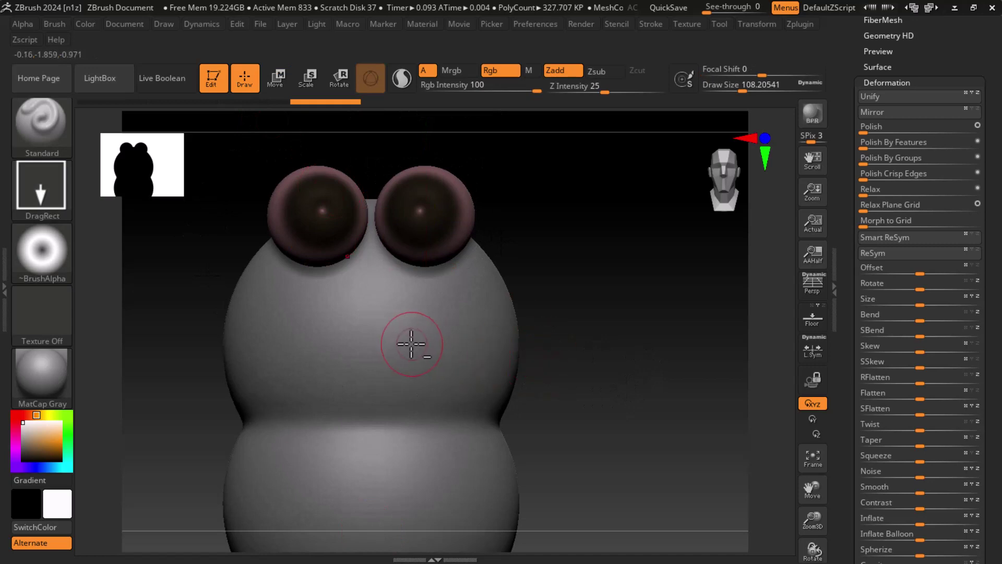
pyautogui.keyDown('alt'); pyautogui.click(410, 344); pyautogui.keyUp('alt')
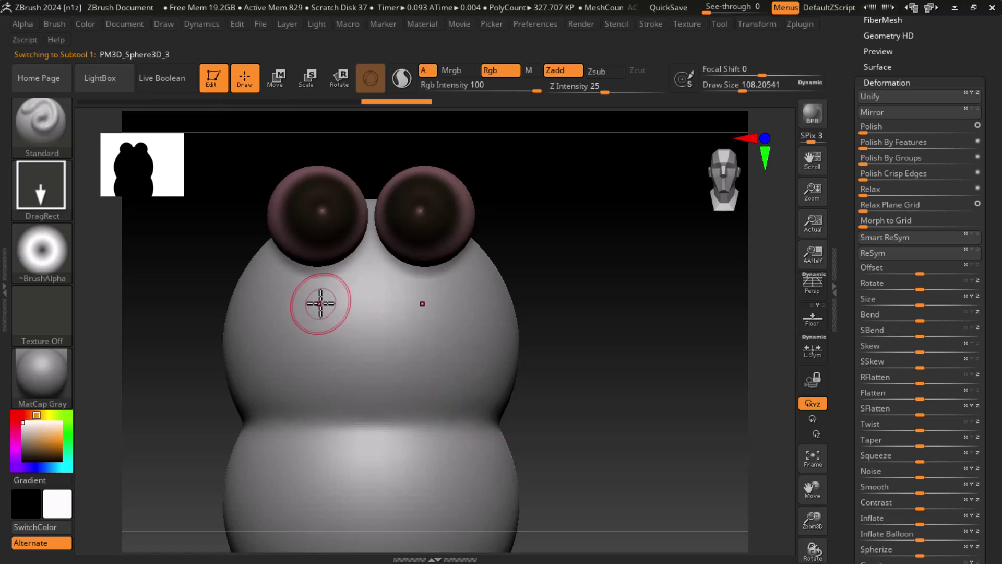
pyautogui.keyDown('shift'); pyautogui.moveTo(340, 313); pyautogui.dragTo(338, 307); pyautogui.keyUp('shift')
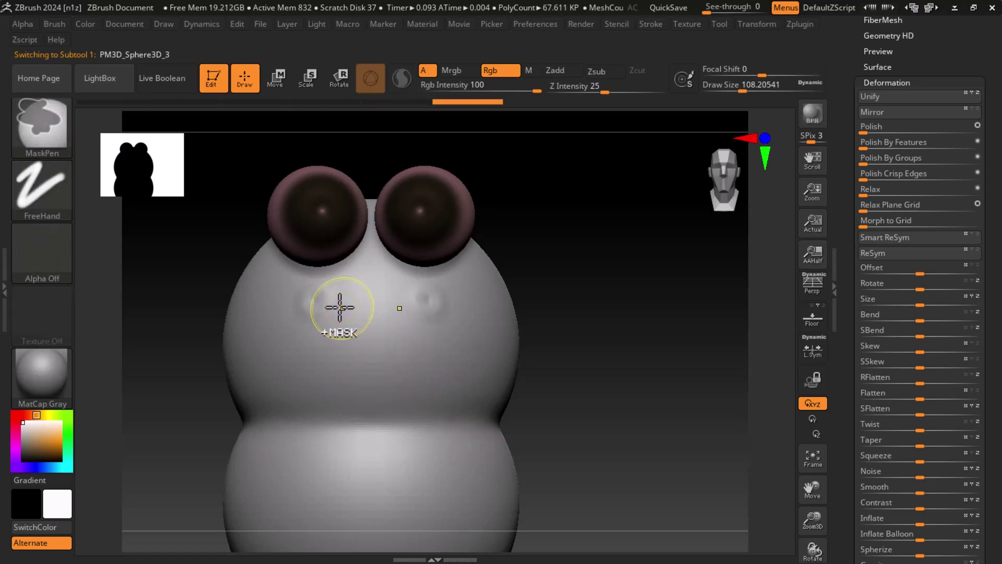
pyautogui.click(45, 256)
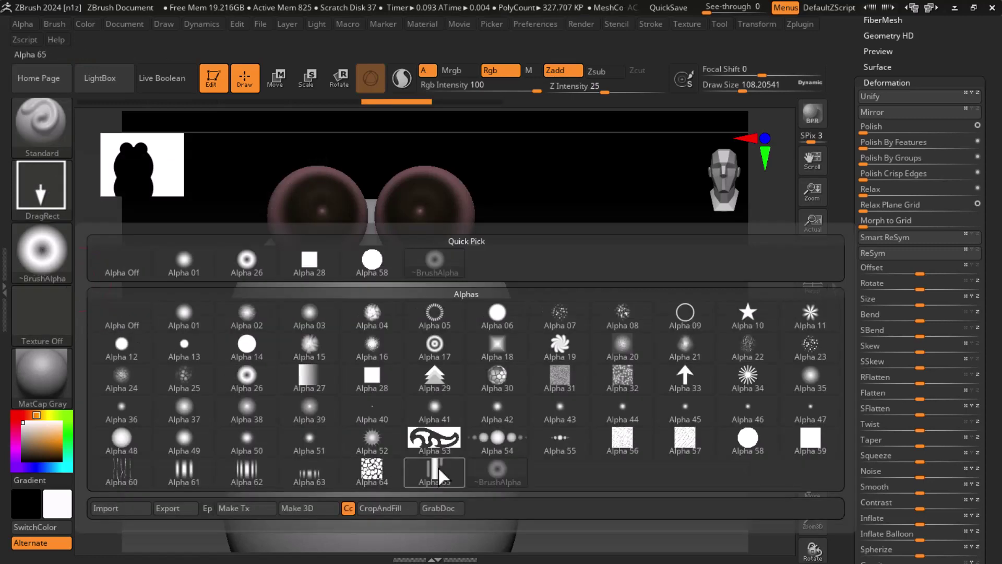
pyautogui.click(745, 410)
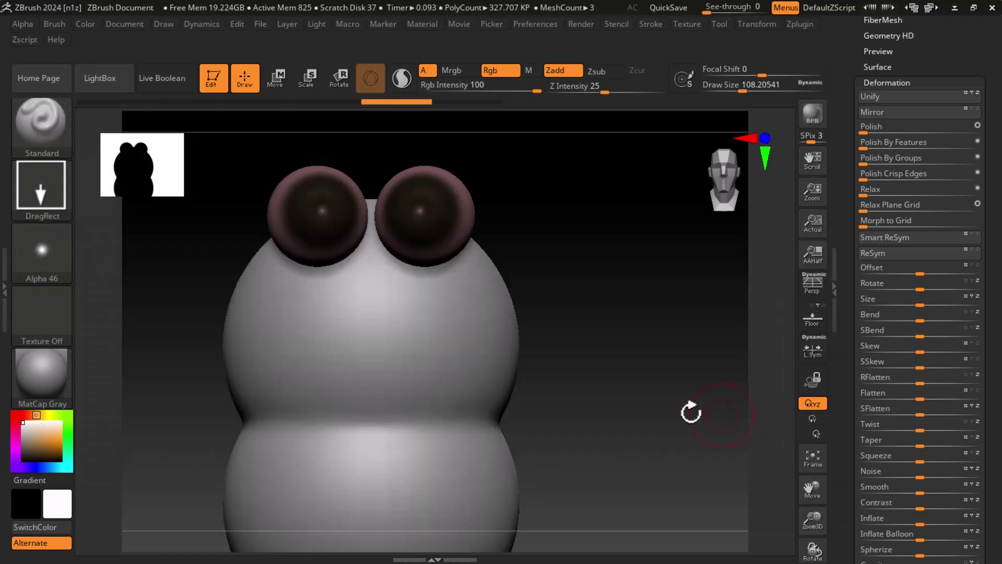
pyautogui.click(38, 193)
pyautogui.click(244, 198)
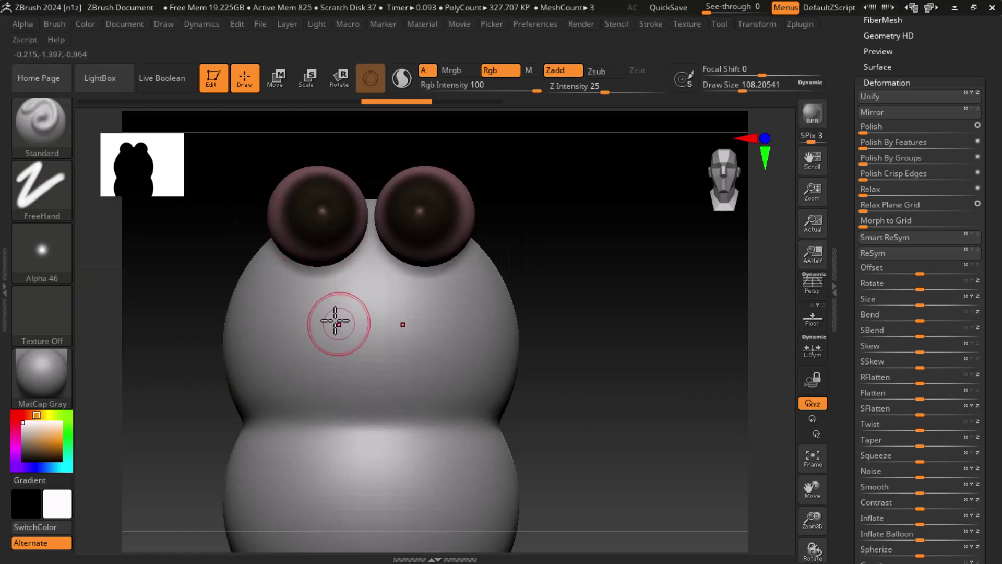
pyautogui.moveTo(304, 298); pyautogui.dragTo(370, 325)
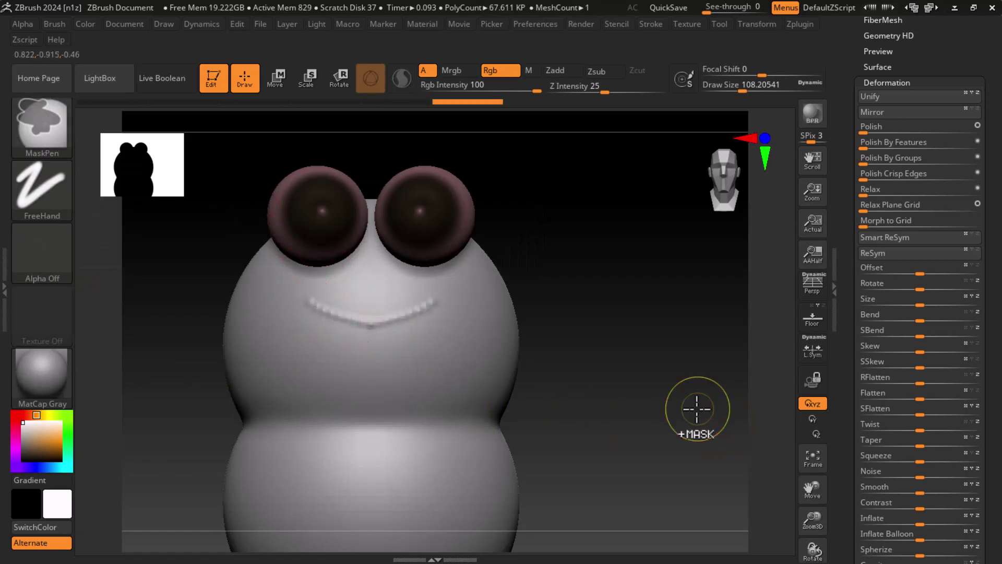
pyautogui.hotkey('ctrl', 'z')
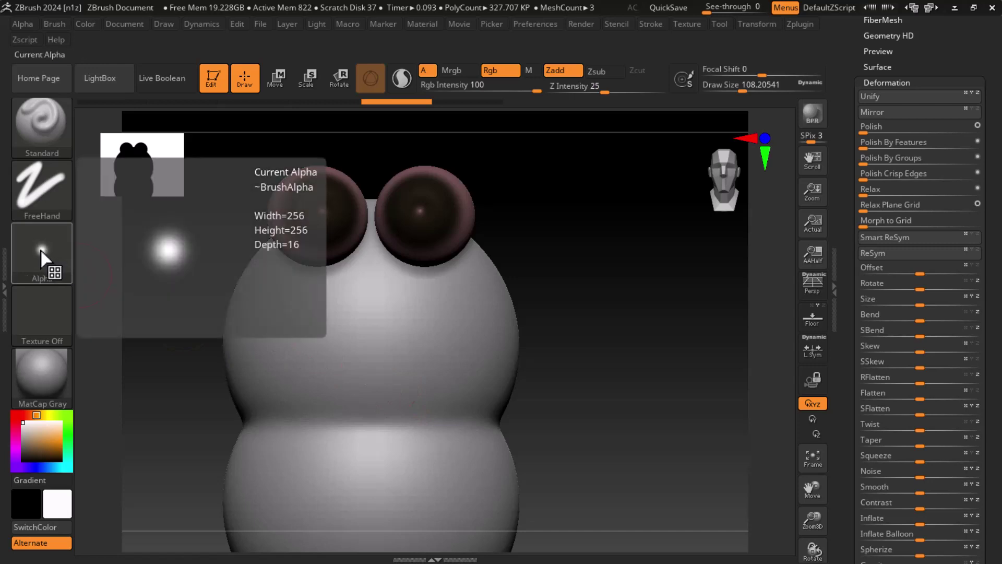
# Try a dotted-stroke smile below the eyes and undo it
pyautogui.click(51, 210)
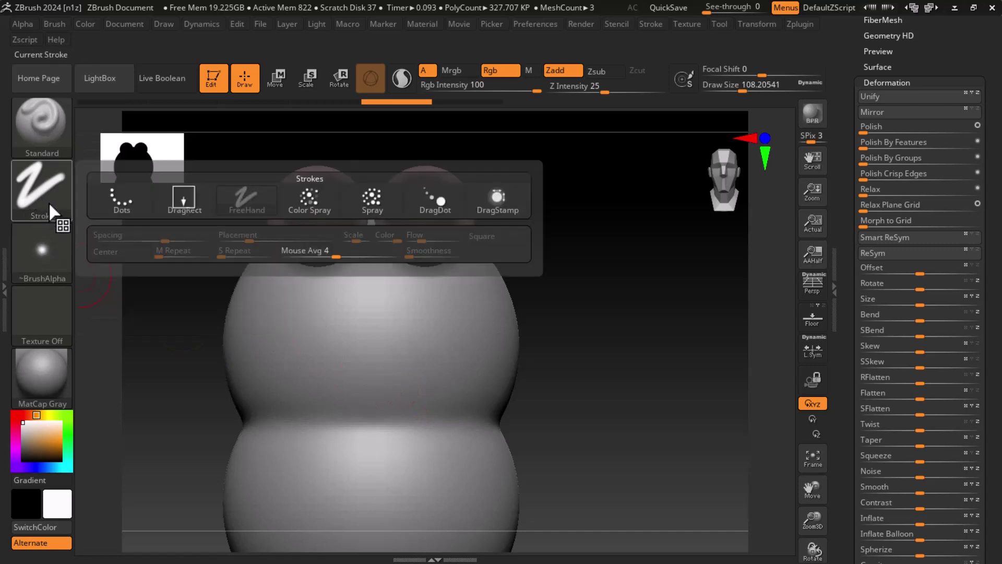
pyautogui.click(124, 208)
pyautogui.moveTo(308, 295); pyautogui.dragTo(372, 332)
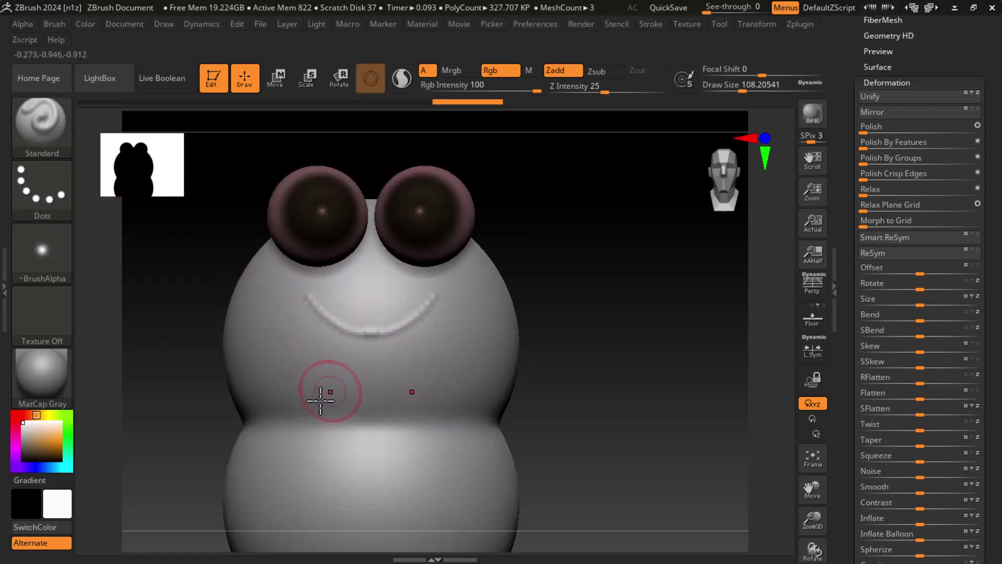
pyautogui.hotkey('ctrl', 'z')
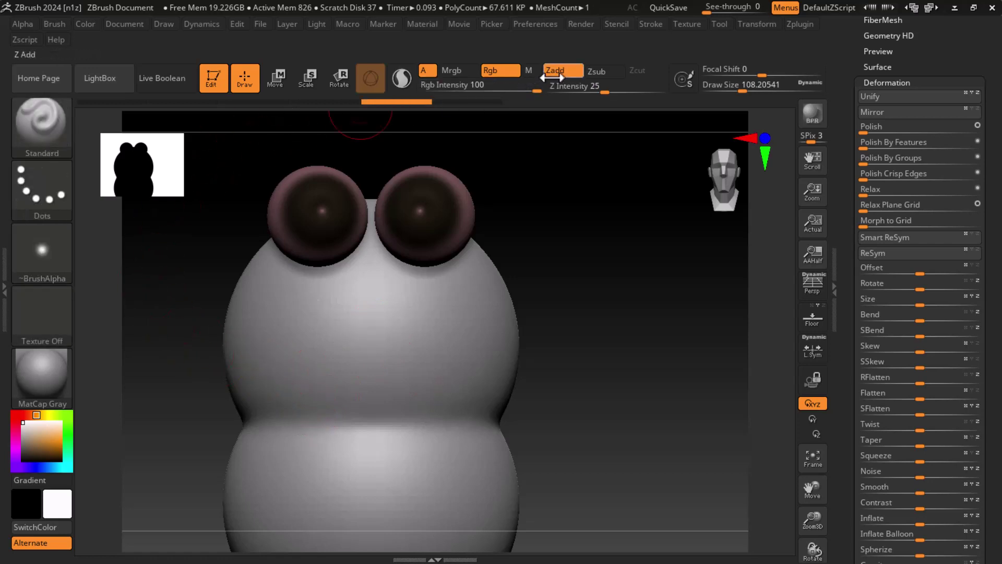
# Carve a Zsub Alpha 47 dotted smile groove under the eyes, deepening and smoothing its centre
pyautogui.click(599, 70)
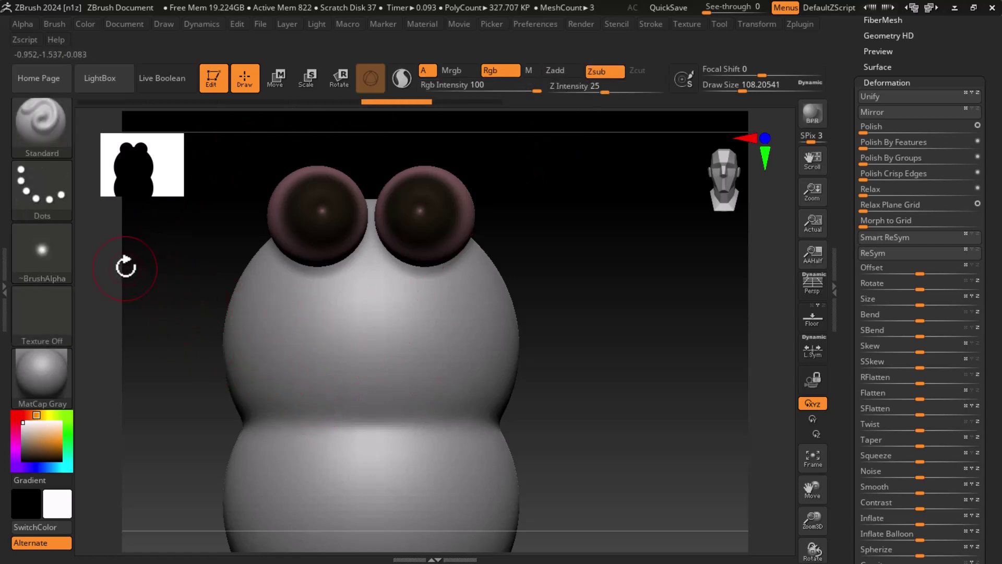
pyautogui.click(42, 251)
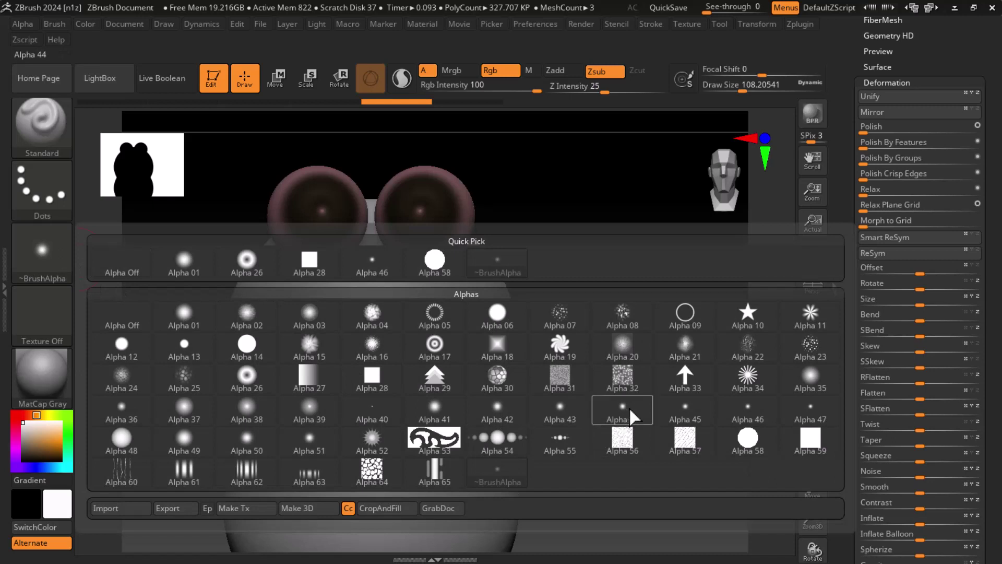
pyautogui.click(809, 413)
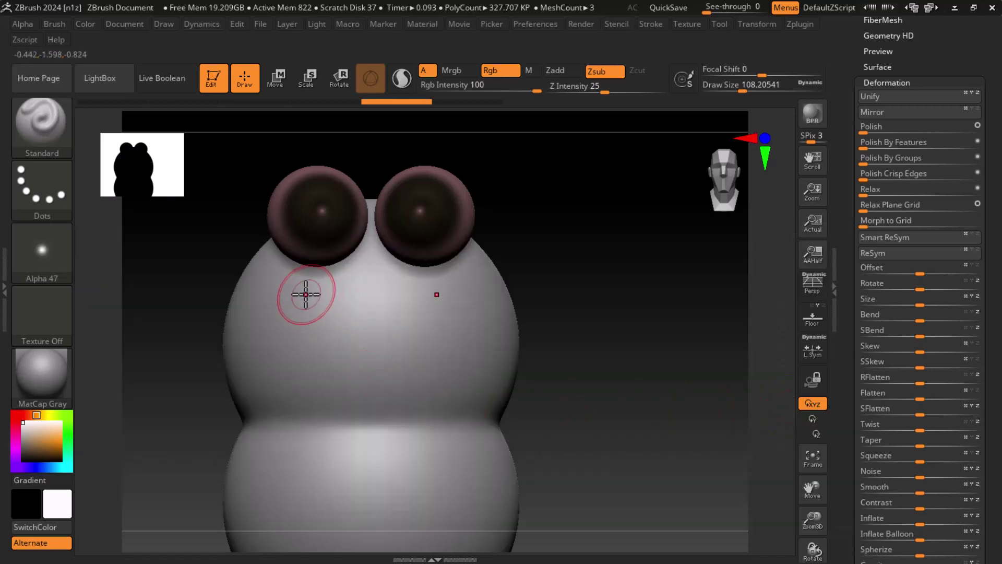
pyautogui.moveTo(305, 295)
pyautogui.mouseDown()
pyautogui.moveTo(339, 320)
pyautogui.moveTo(372, 325)
pyautogui.mouseUp()
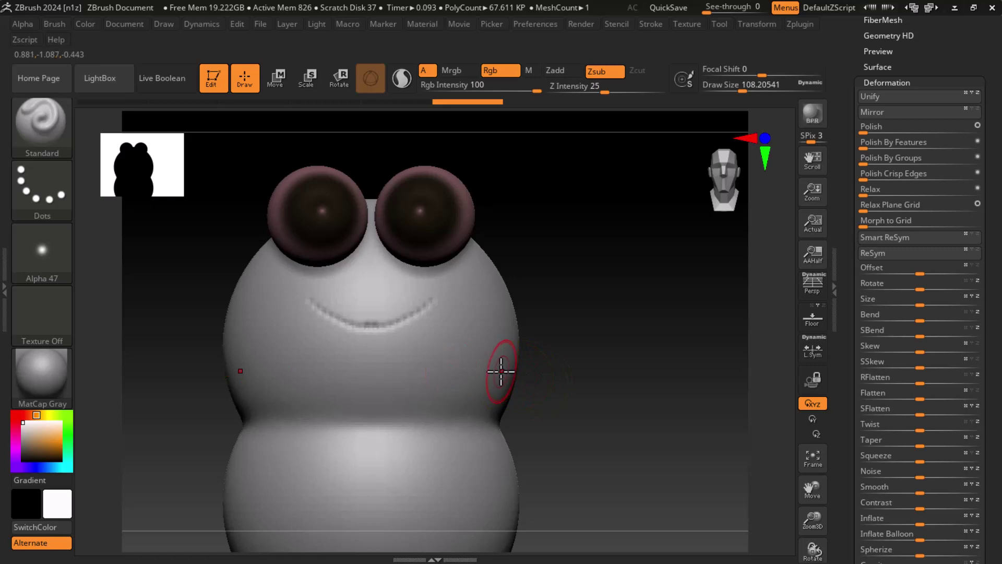
pyautogui.click(370, 325)
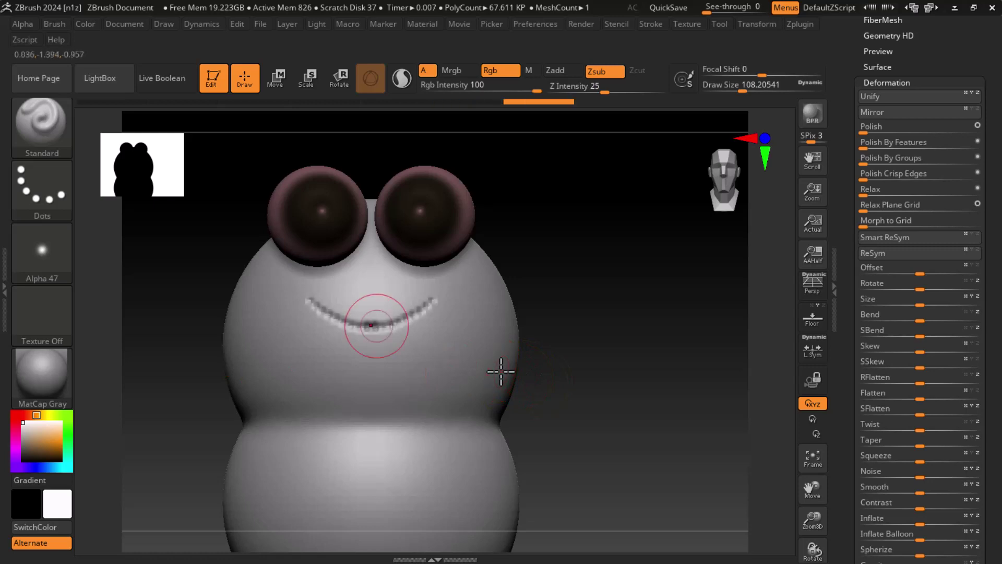
pyautogui.click(372, 325)
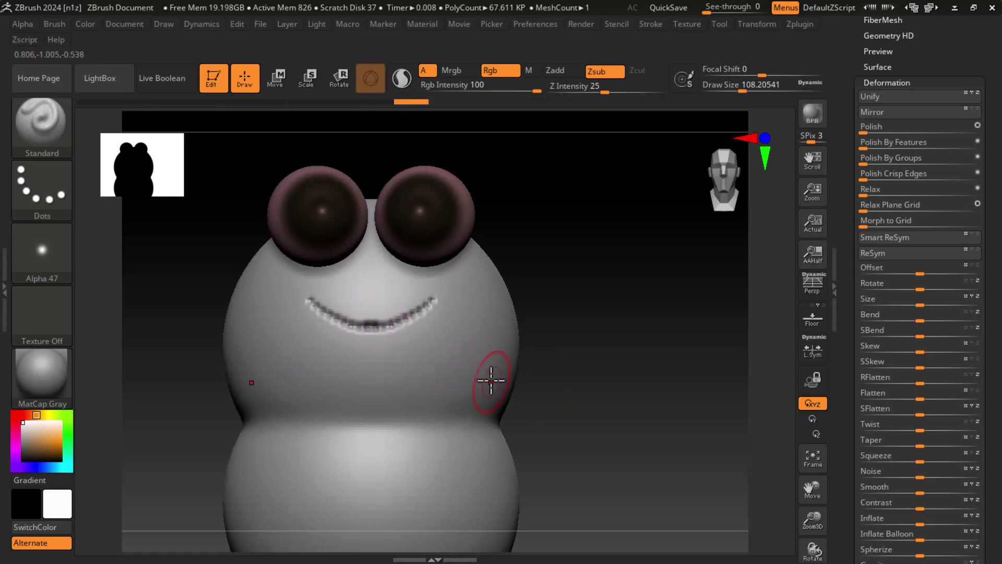
pyautogui.press('shift')
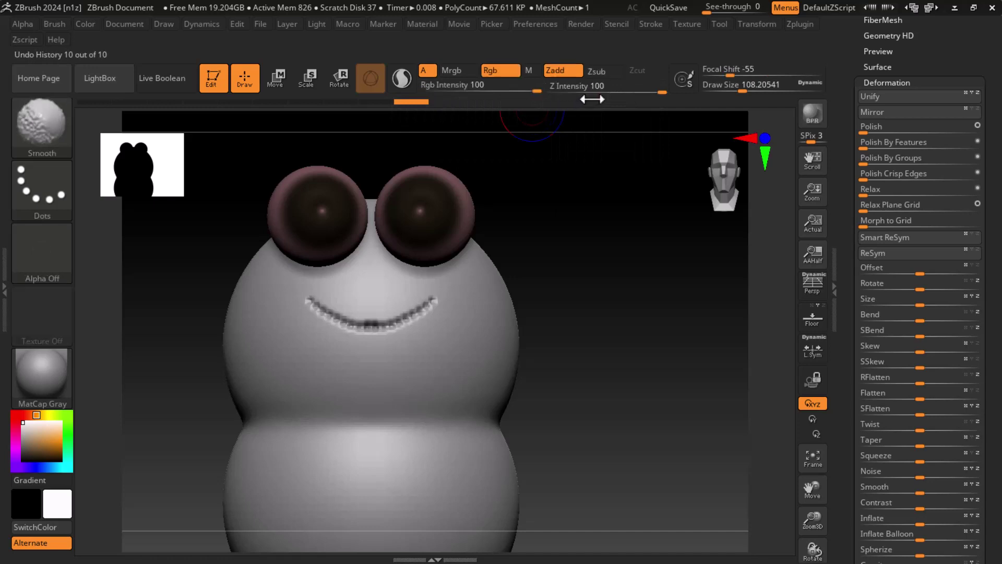
# Lower the smooth strength to about 14 and smooth out the jagged smile groove
pyautogui.moveTo(600, 87); pyautogui.dragTo(588, 93)
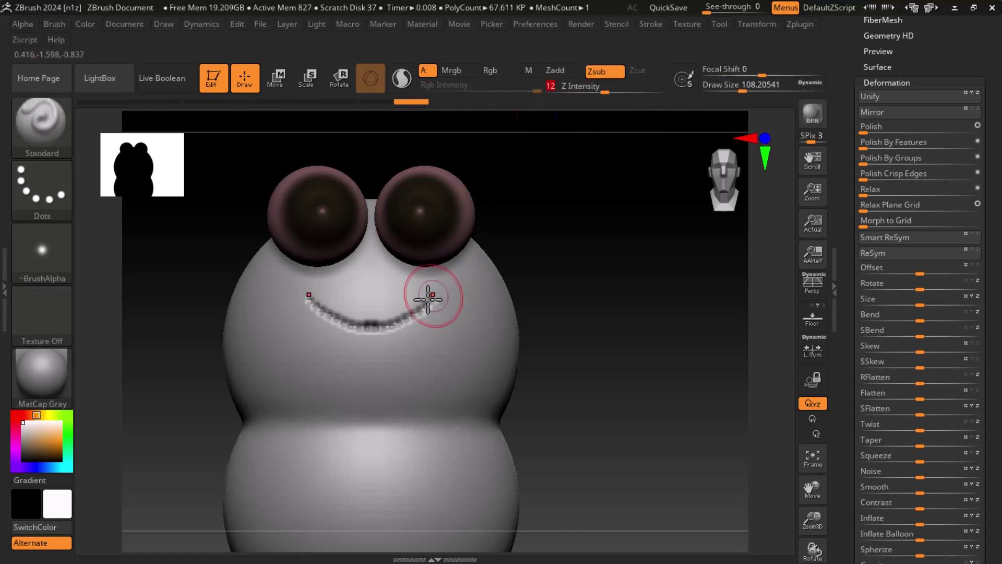
pyautogui.moveTo(425, 290)
pyautogui.keyDown('shift'); pyautogui.mouseDown()
pyautogui.moveTo(407, 313)
pyautogui.moveTo(334, 318)
pyautogui.moveTo(411, 316)
pyautogui.moveTo(358, 317)
pyautogui.mouseUp(); pyautogui.keyUp('shift')
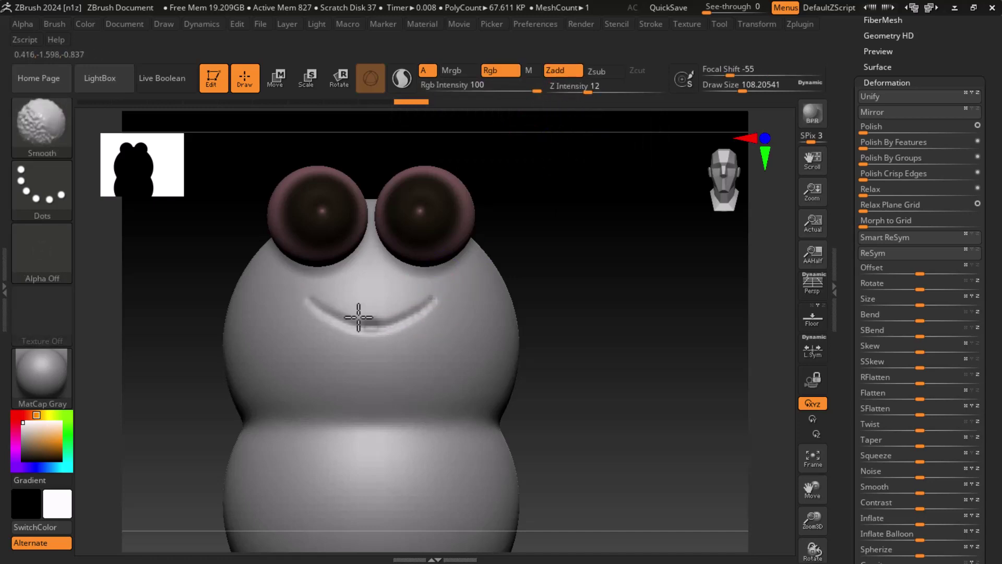
pyautogui.moveTo(623, 340)
pyautogui.keyDown('alt'); pyautogui.mouseDown()
pyautogui.moveTo(636, 365)
pyautogui.moveTo(353, 349)
pyautogui.mouseUp(); pyautogui.keyUp('alt')
# With alpha off and a smaller brush, refine the smile groove and soften its right corner
pyautogui.click(122, 315)
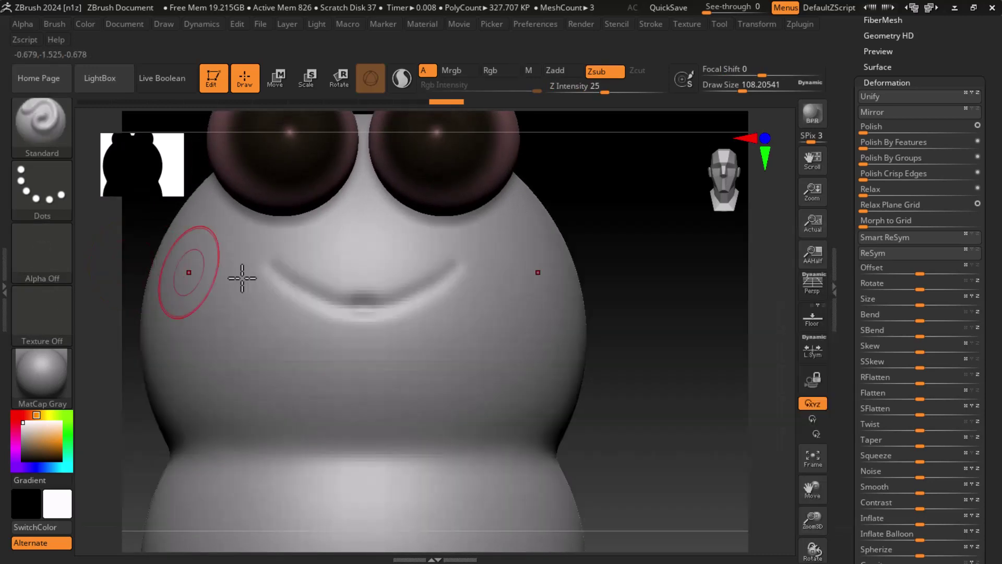
pyautogui.press('[')
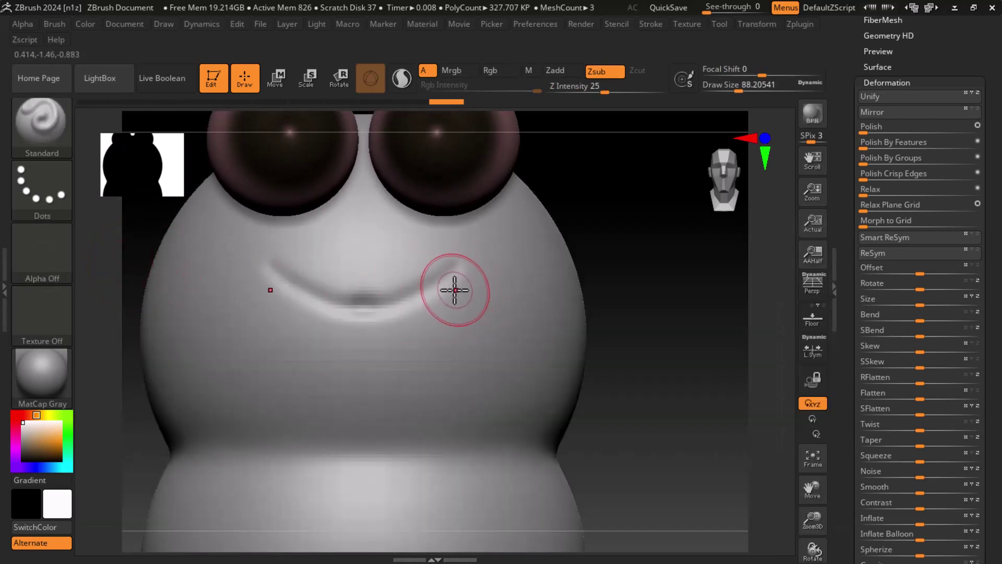
pyautogui.press('[')
pyautogui.press('[')
pyautogui.press('[')
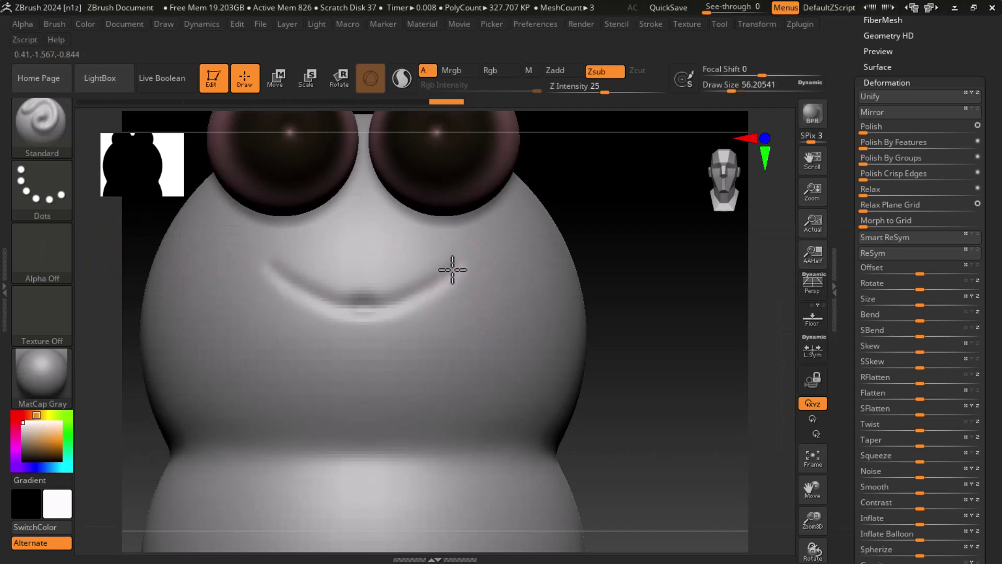
pyautogui.click(368, 309)
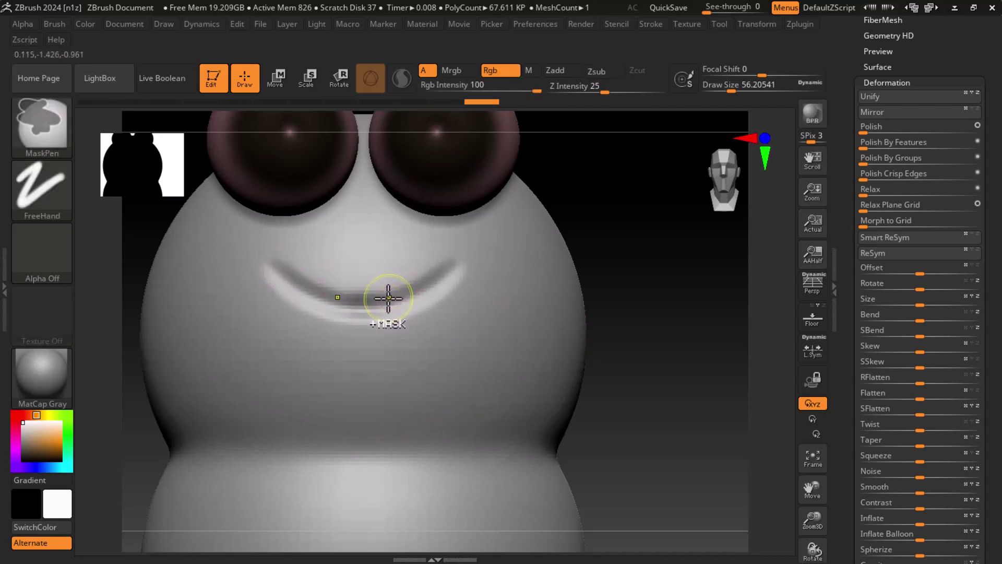
pyautogui.keyDown('shift'); pyautogui.moveTo(389, 294); pyautogui.dragTo(385, 304); pyautogui.keyUp('shift')
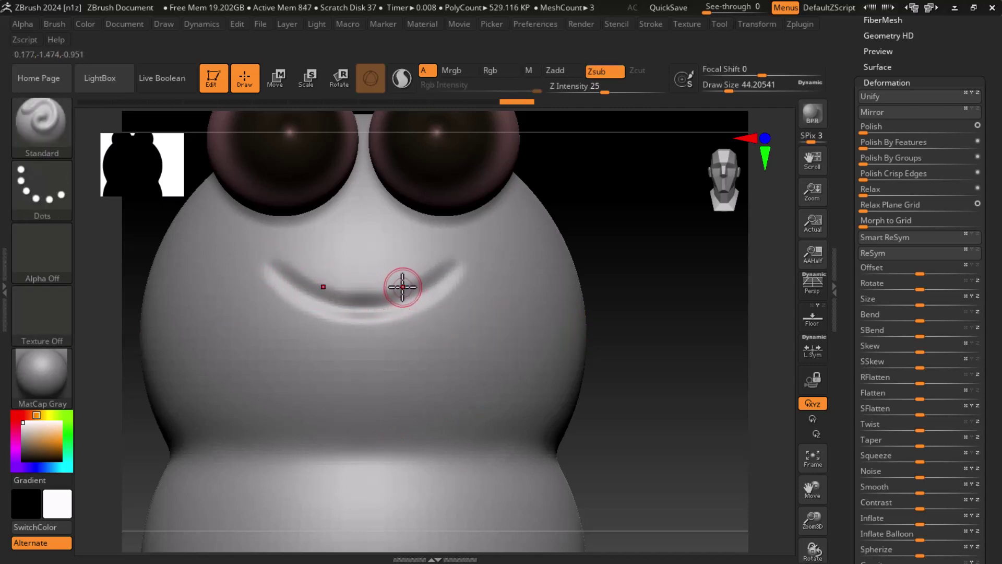
pyautogui.press('[')
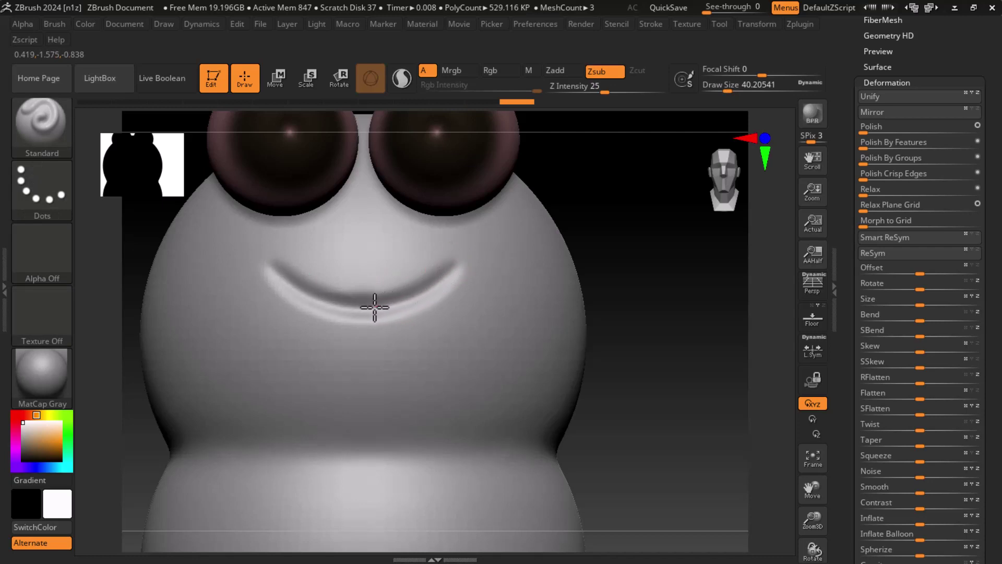
pyautogui.keyDown('shift'); pyautogui.moveTo(374, 307); pyautogui.dragTo(336, 375); pyautogui.keyUp('shift')
pyautogui.keyDown('alt'); pyautogui.moveTo(700, 349); pyautogui.dragTo(671, 256); pyautogui.keyUp('alt')
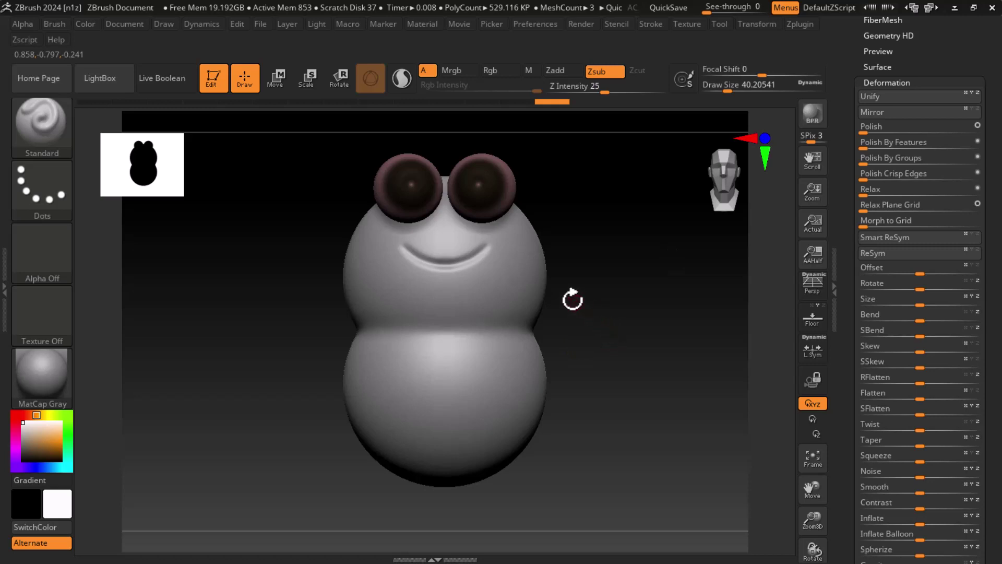
# Expand Geometry and Subtool in the Tool palette and bring up the Insert mesh picker
pyautogui.moveTo(842, 202); pyautogui.dragTo(840, 241)
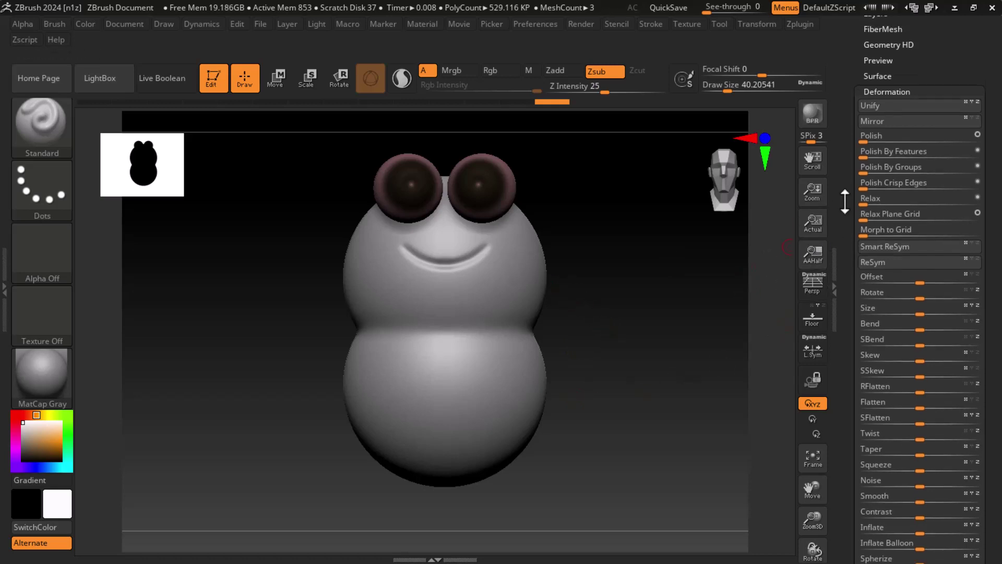
pyautogui.moveTo(846, 113); pyautogui.dragTo(864, 137)
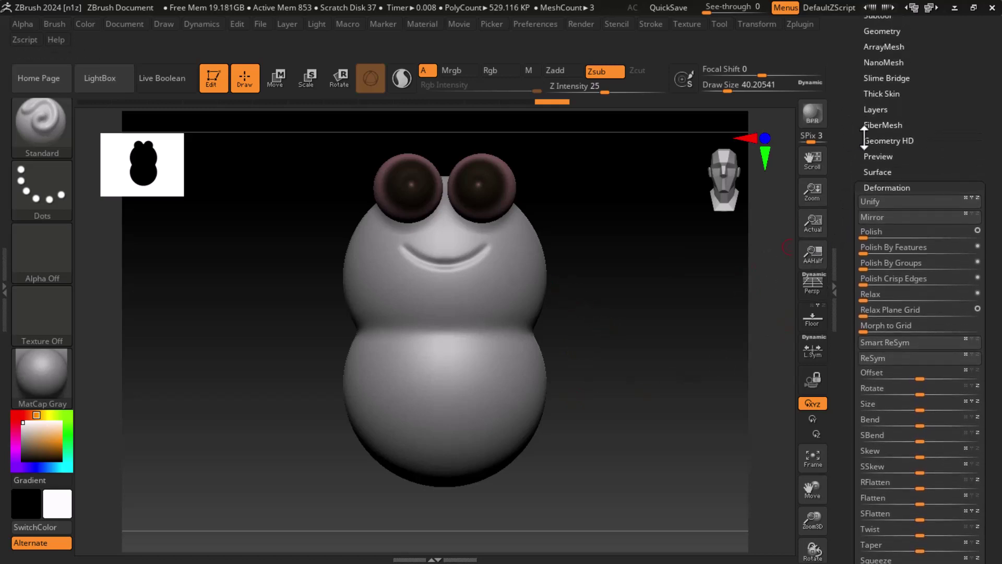
pyautogui.moveTo(864, 57)
pyautogui.mouseDown()
pyautogui.moveTo(866, 88)
pyautogui.moveTo(901, 130)
pyautogui.mouseUp()
pyautogui.click(882, 63)
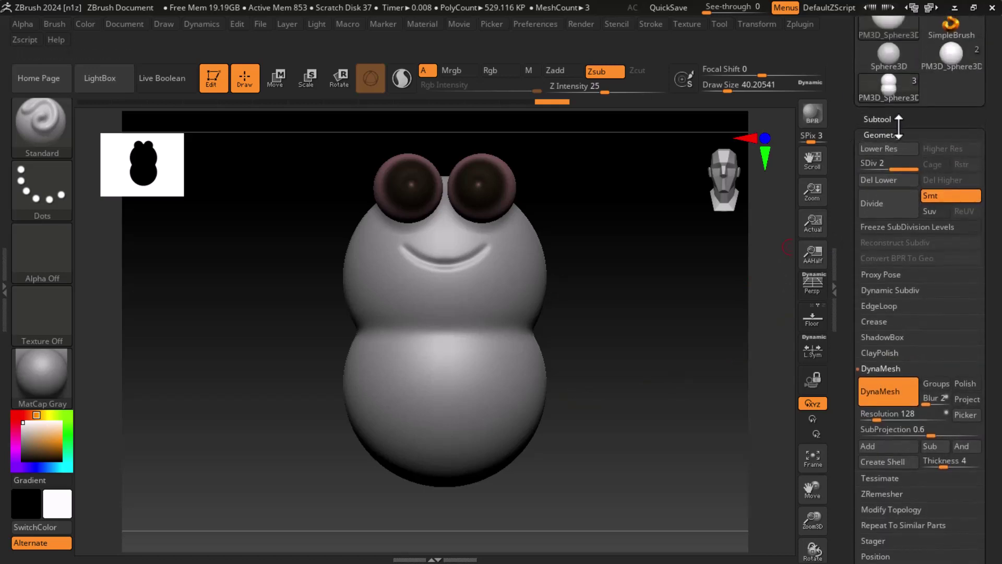
pyautogui.click(880, 119)
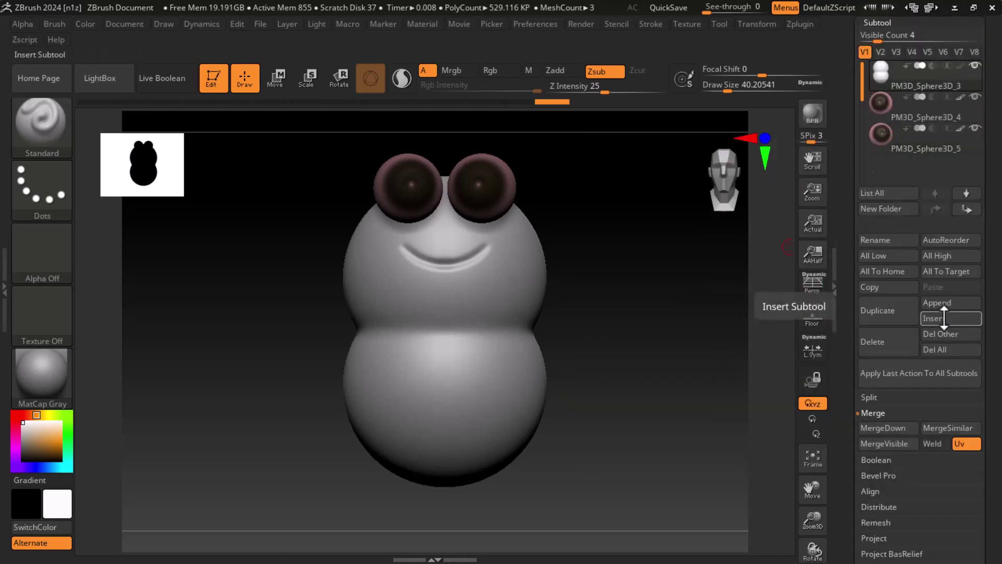
pyautogui.click(934, 319)
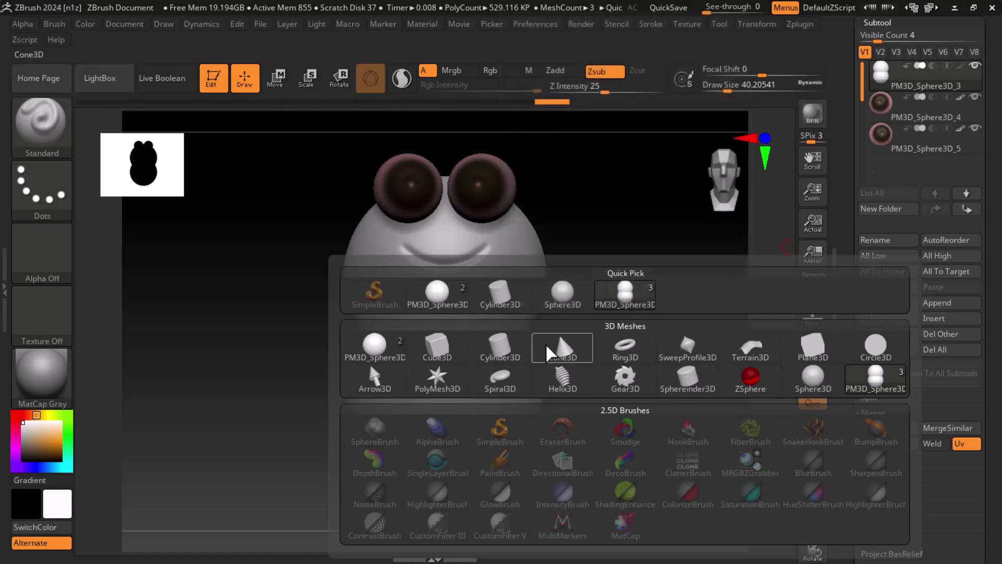
# Insert a Cylinder3D, move it below the body, and scale it smaller and taller
pyautogui.click(503, 352)
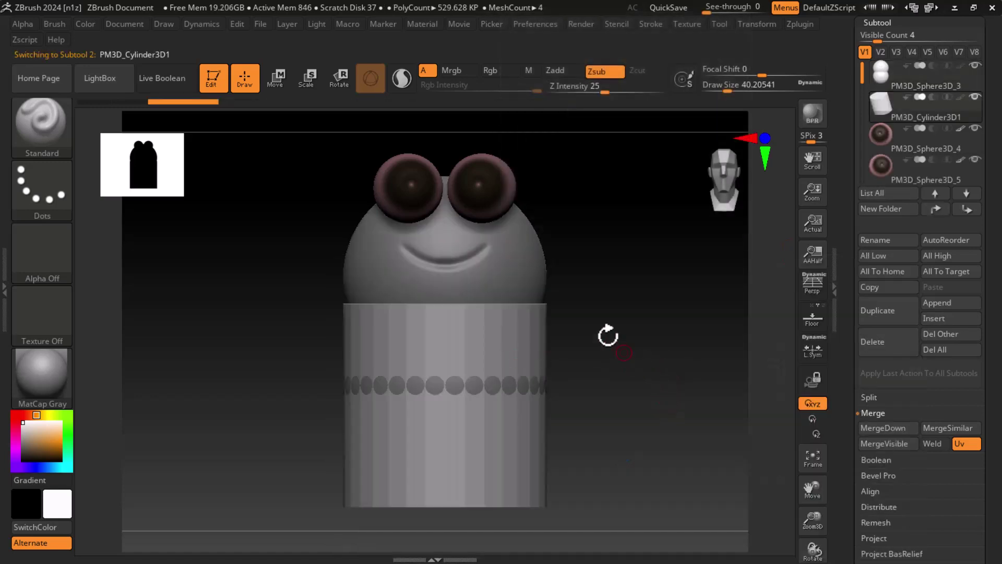
pyautogui.click(276, 78)
pyautogui.keyDown('alt'); pyautogui.moveTo(596, 331); pyautogui.dragTo(609, 241); pyautogui.keyUp('alt')
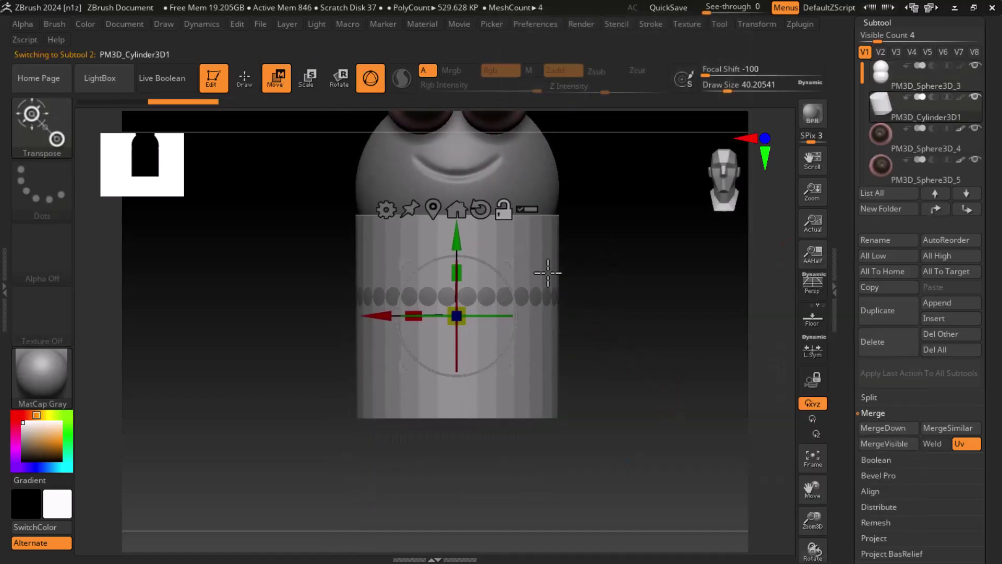
pyautogui.moveTo(469, 239); pyautogui.dragTo(469, 348)
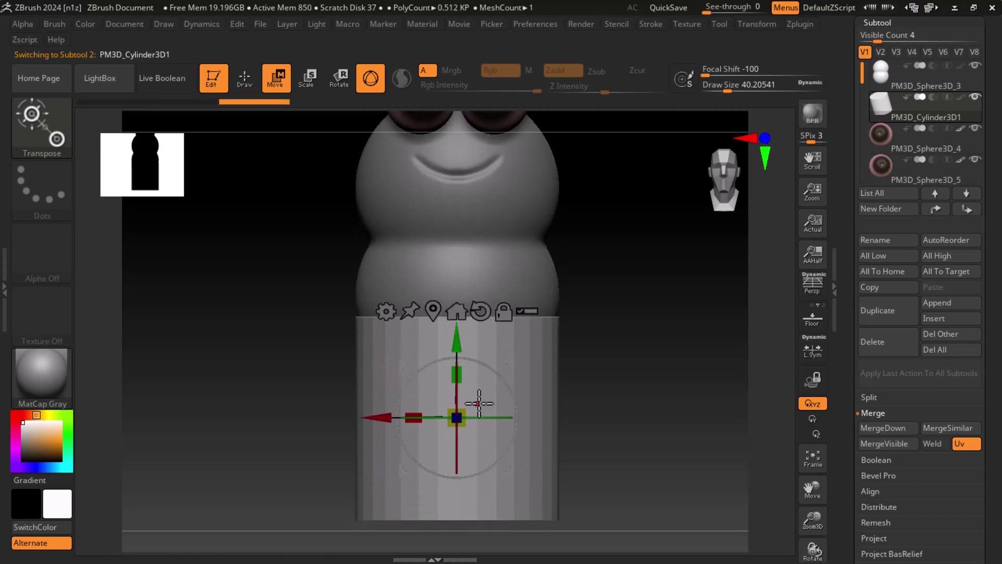
pyautogui.moveTo(457, 425)
pyautogui.mouseDown()
pyautogui.moveTo(433, 444)
pyautogui.moveTo(425, 423)
pyautogui.mouseUp()
pyautogui.moveTo(458, 375); pyautogui.dragTo(460, 339)
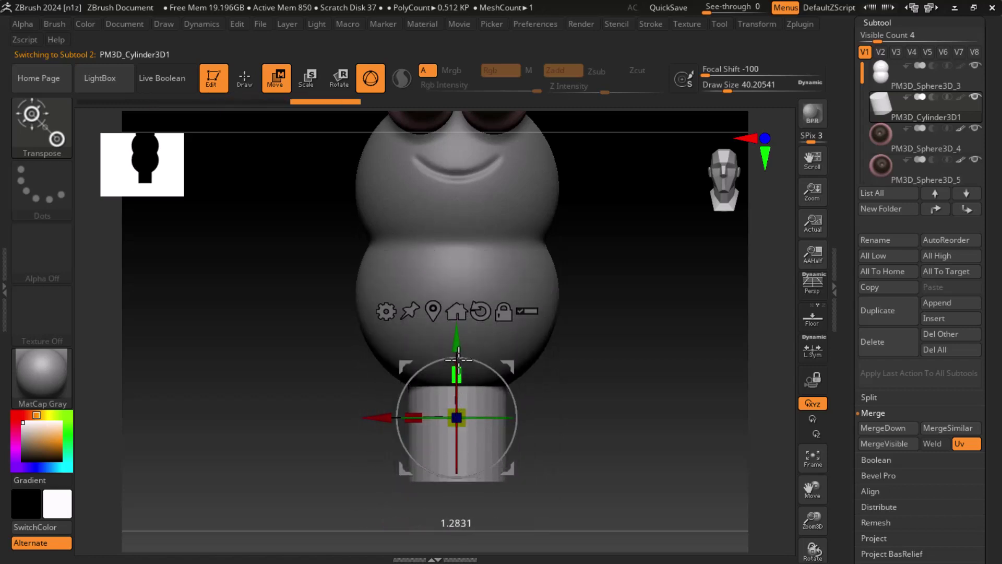
# Position the cylinder into the lower sphere's underside as a leg and subdivide it smooth
pyautogui.keyDown('alt'); pyautogui.moveTo(593, 385); pyautogui.dragTo(590, 345); pyautogui.keyUp('alt')
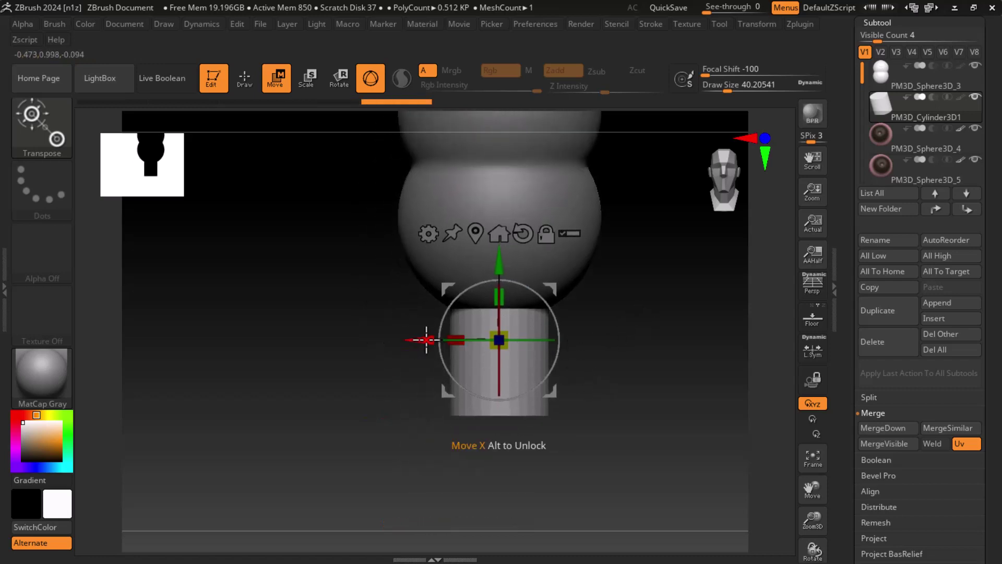
pyautogui.moveTo(417, 340); pyautogui.dragTo(372, 340)
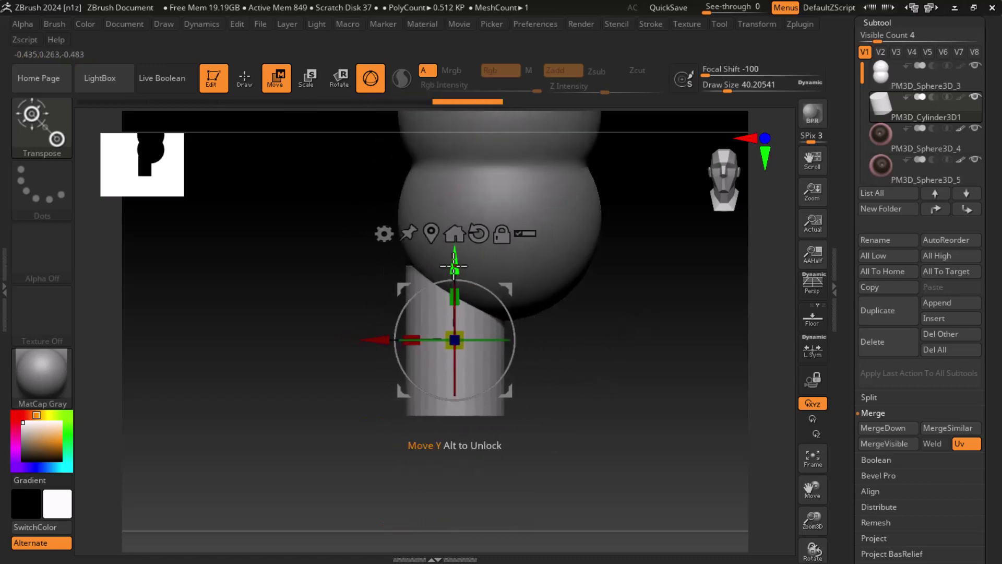
pyautogui.moveTo(455, 258); pyautogui.dragTo(454, 239)
pyautogui.moveTo(382, 319)
pyautogui.mouseDown()
pyautogui.moveTo(371, 317)
pyautogui.moveTo(488, 328)
pyautogui.moveTo(471, 326)
pyautogui.mouseUp()
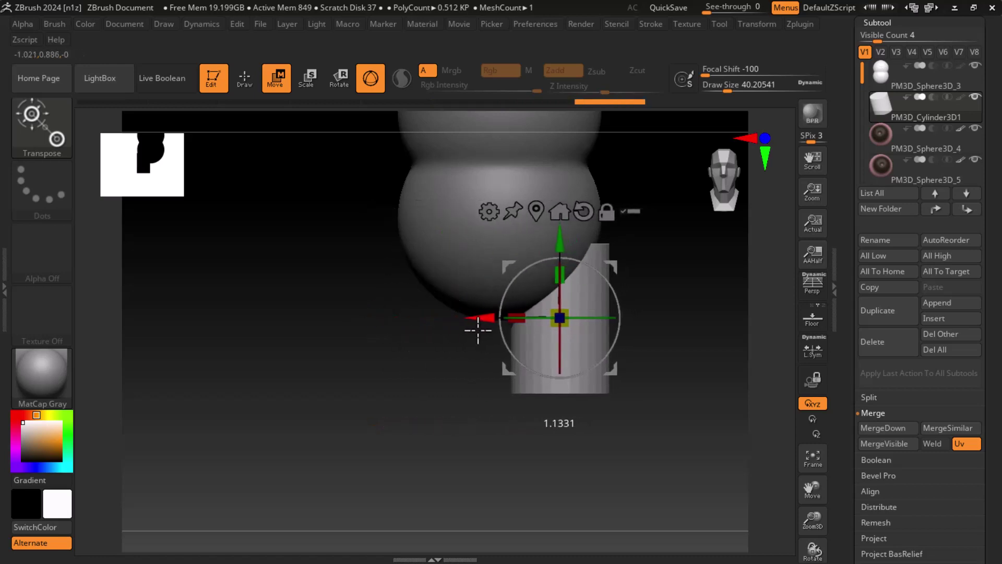
pyautogui.moveTo(545, 244); pyautogui.dragTo(545, 223)
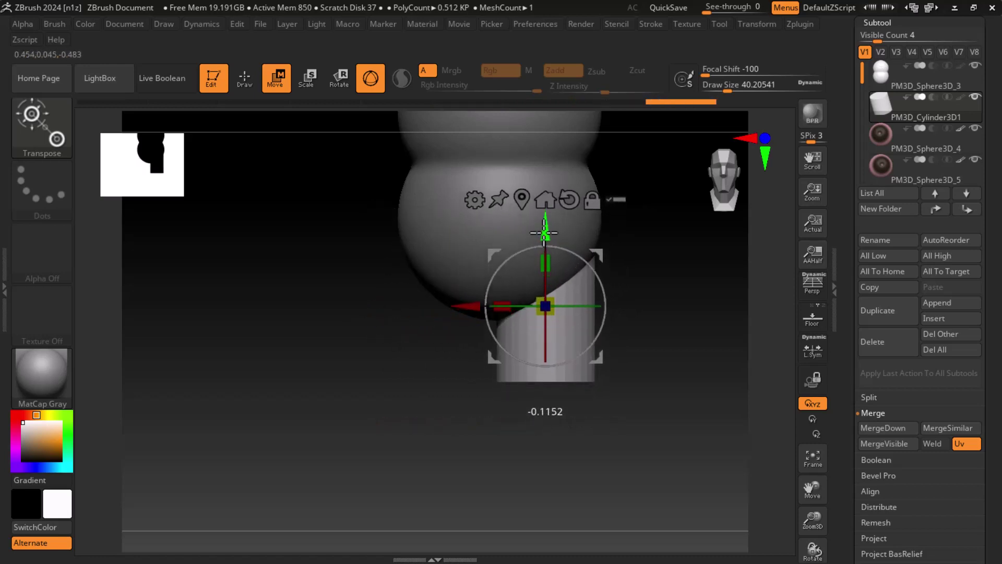
pyautogui.moveTo(477, 297); pyautogui.dragTo(479, 297)
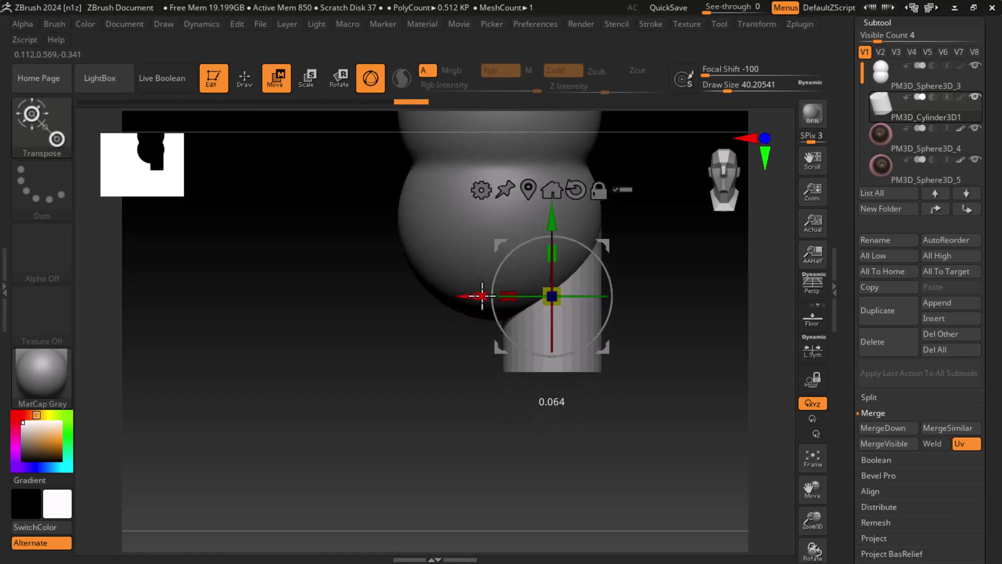
pyautogui.moveTo(555, 293)
pyautogui.mouseDown(button='right')
pyautogui.moveTo(596, 339)
pyautogui.moveTo(663, 325)
pyautogui.moveTo(707, 349)
pyautogui.mouseUp(button='right')
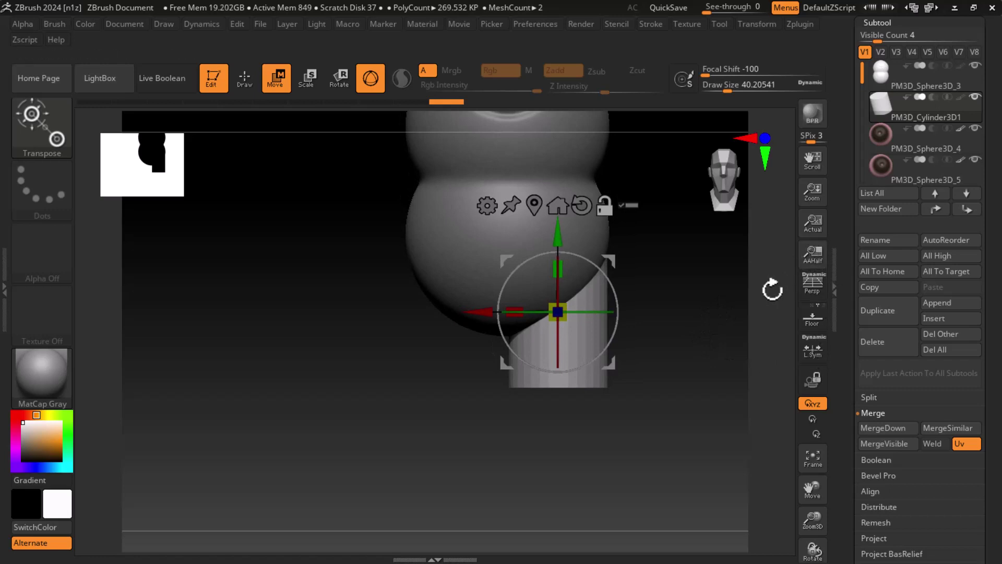
pyautogui.press('ctrl')
pyautogui.hotkey('ctrl', 'shift', 'a')
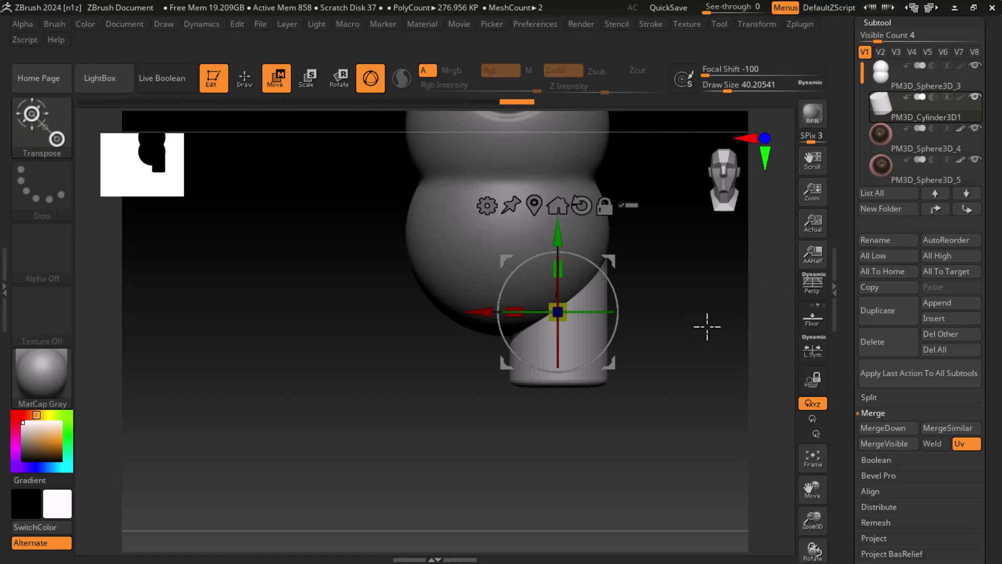
pyautogui.keyDown('alt'); pyautogui.moveTo(707, 327); pyautogui.dragTo(705, 355); pyautogui.keyUp('alt')
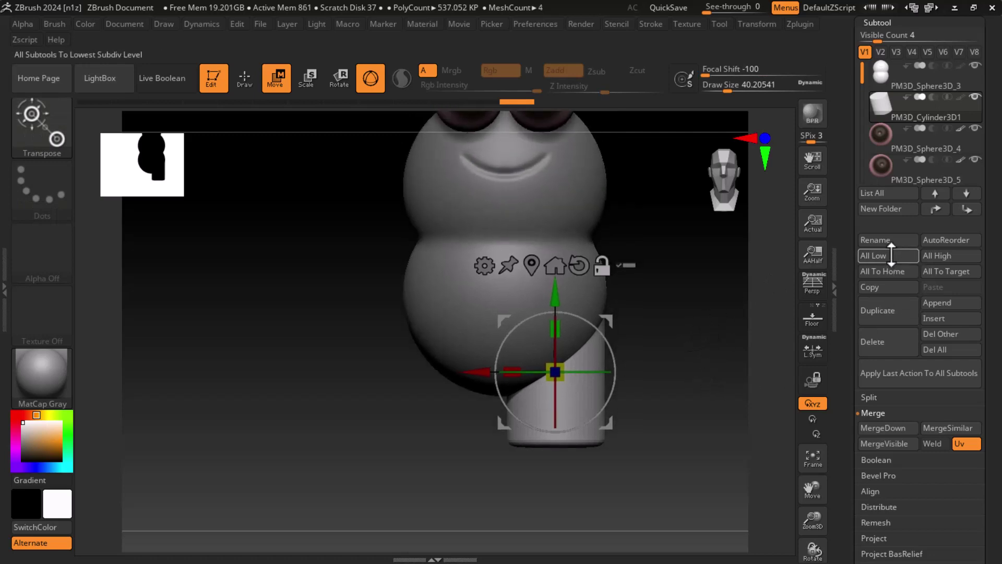
# Duplicate the leg cylinder and mirror the copy to the other side
pyautogui.click(885, 316)
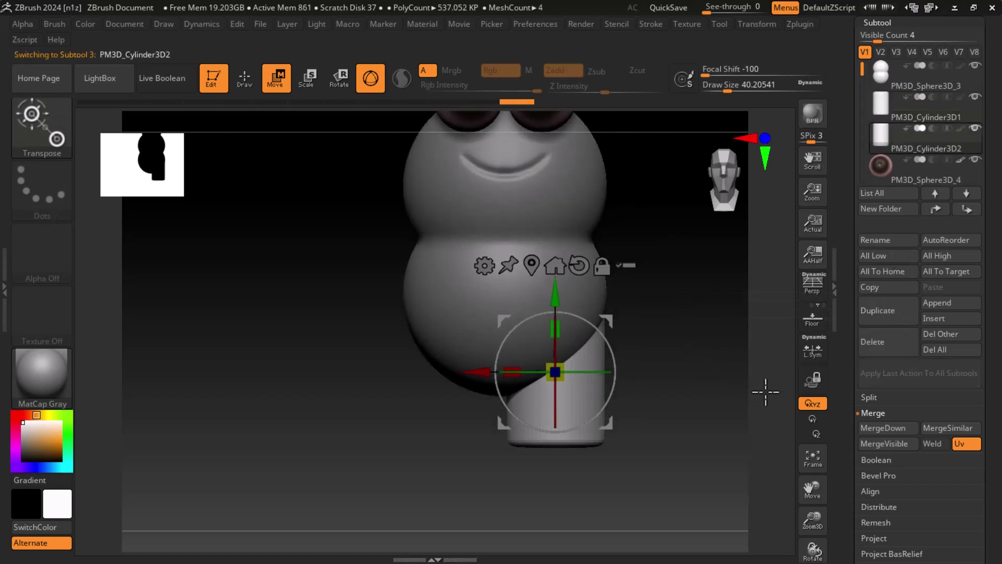
pyautogui.moveTo(846, 316); pyautogui.dragTo(845, 231)
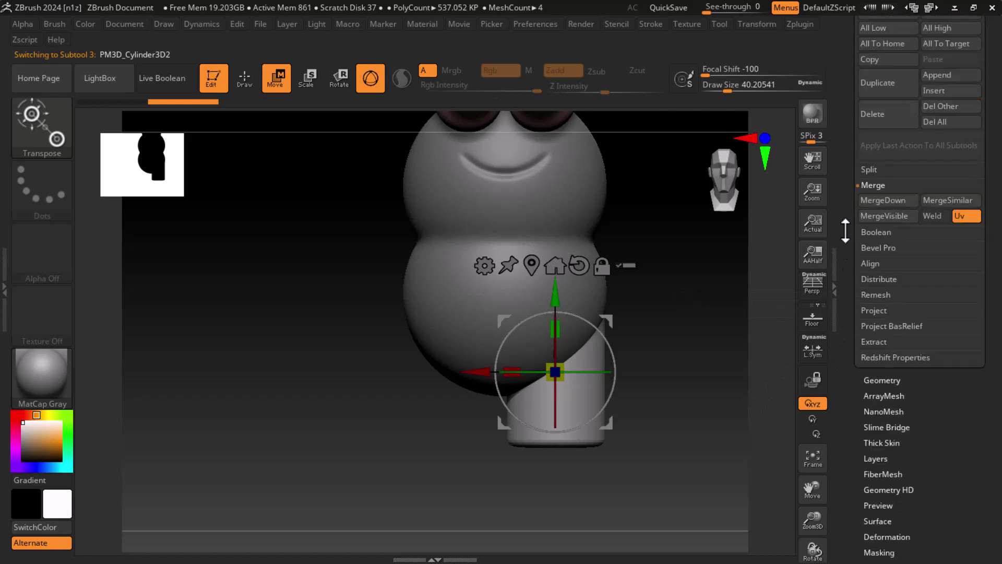
pyautogui.moveTo(845, 231); pyautogui.dragTo(873, 371)
pyautogui.click(875, 390)
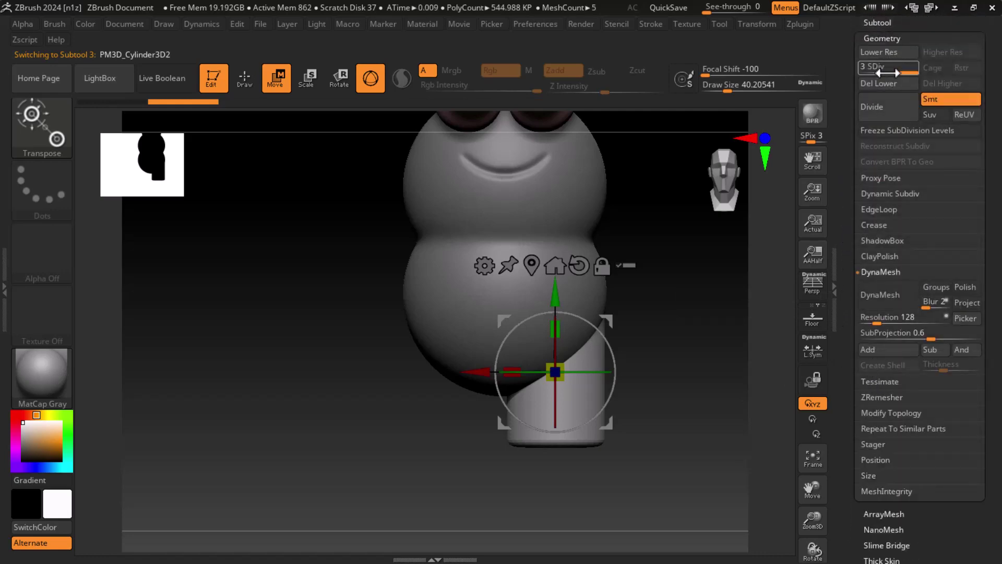
pyautogui.scroll(-5, 845, 310)
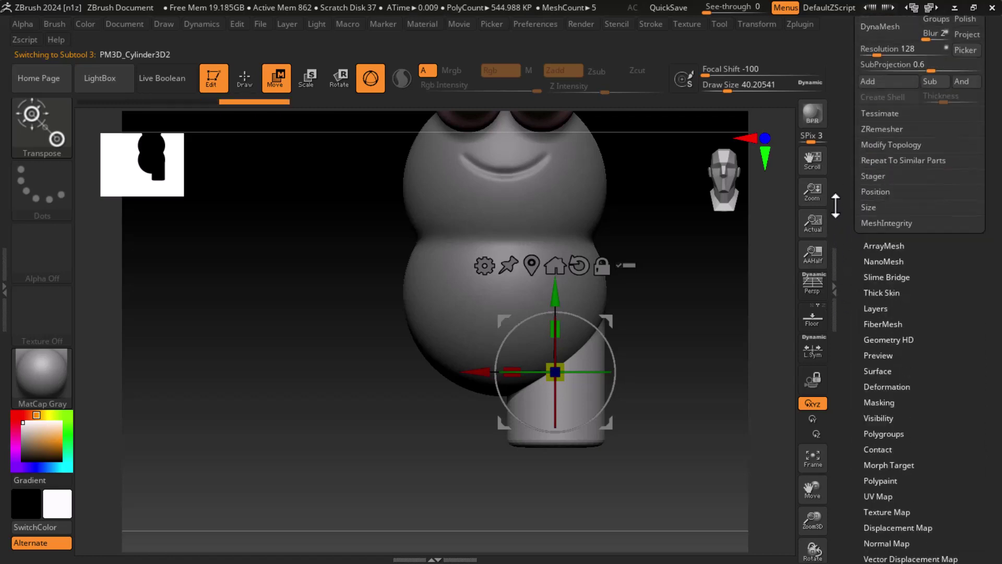
pyautogui.click(888, 380)
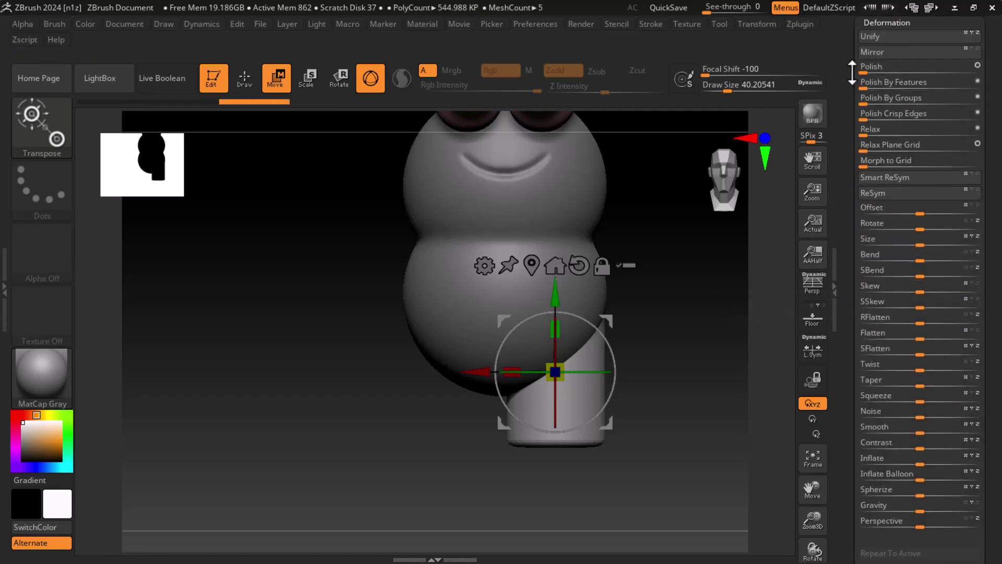
pyautogui.moveTo(849, 68); pyautogui.dragTo(850, 140)
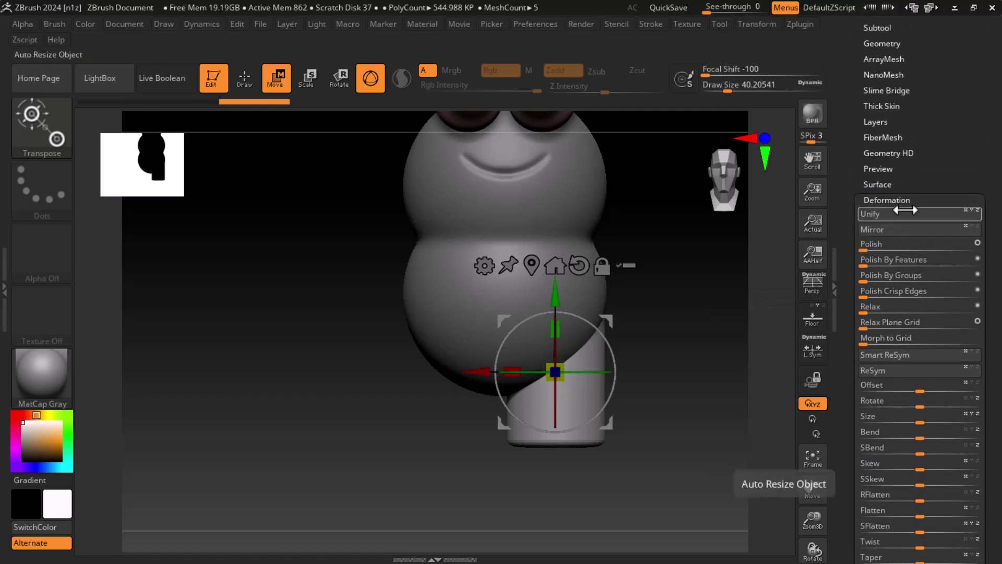
pyautogui.click(903, 229)
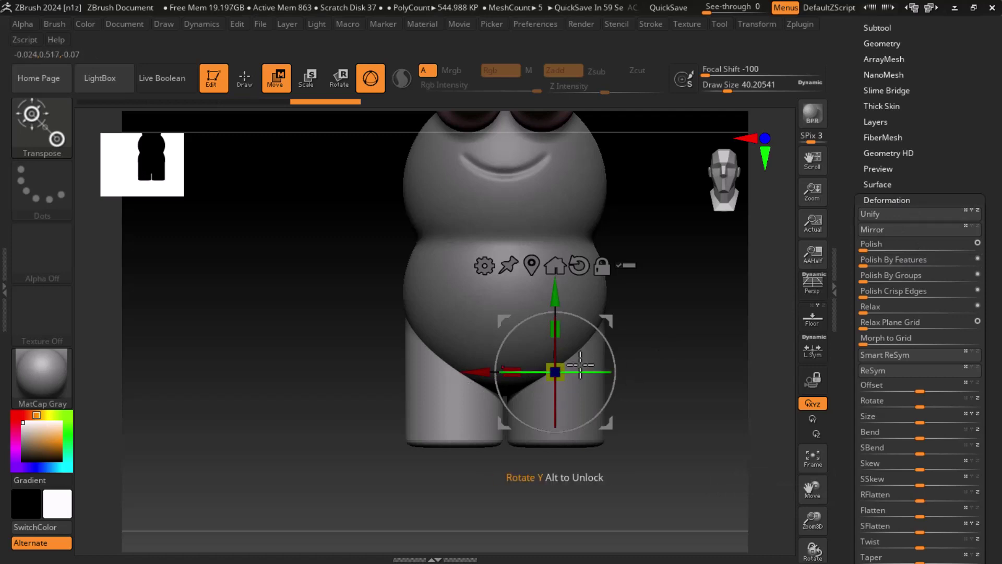
# MergeDown the two legs into PM3D_Cylinder3D1, confirming OK, and bring up the Insert mesh picker
pyautogui.keyDown('alt'); pyautogui.moveTo(711, 358); pyautogui.dragTo(707, 416); pyautogui.keyUp('alt')
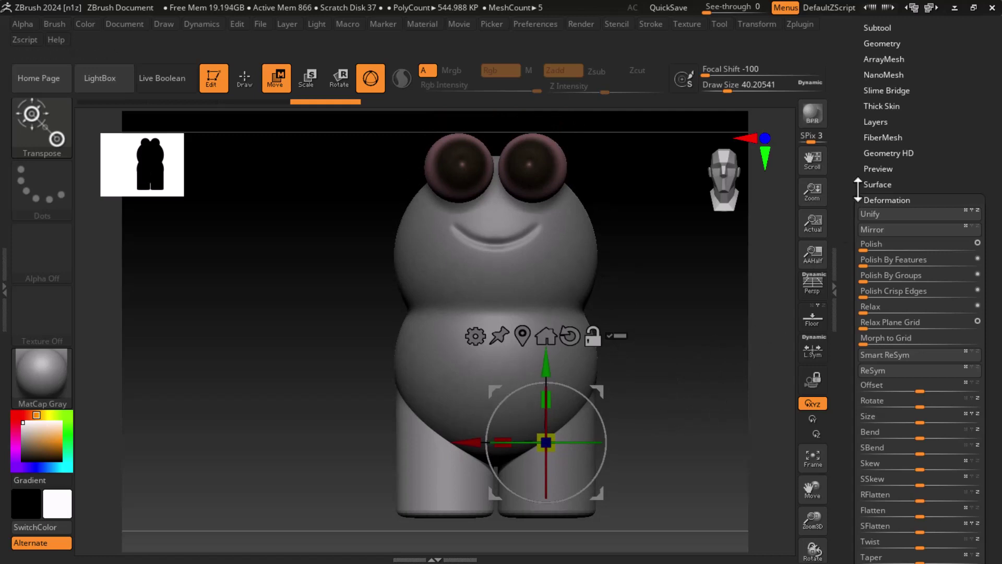
pyautogui.scroll(2, 858, 191)
pyautogui.scroll(2, 877, 161)
pyautogui.scroll(1, 897, 136)
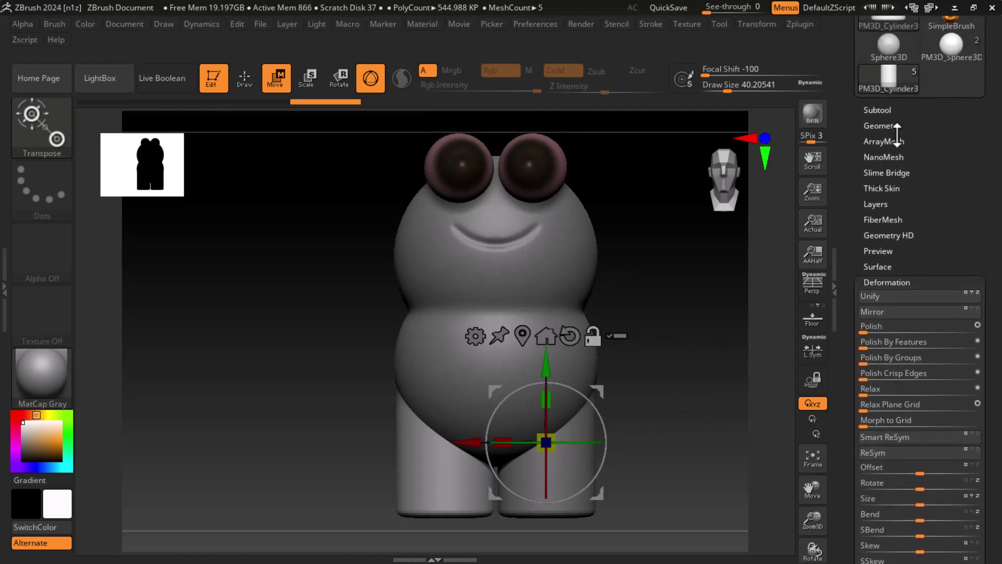
pyautogui.click(882, 109)
pyautogui.click(882, 105)
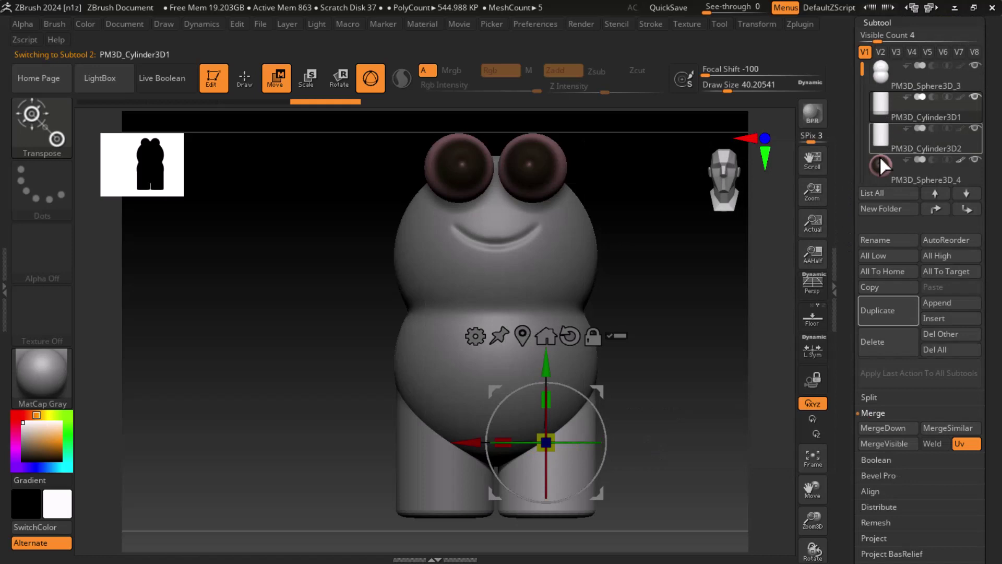
pyautogui.click(899, 435)
pyautogui.click(767, 457)
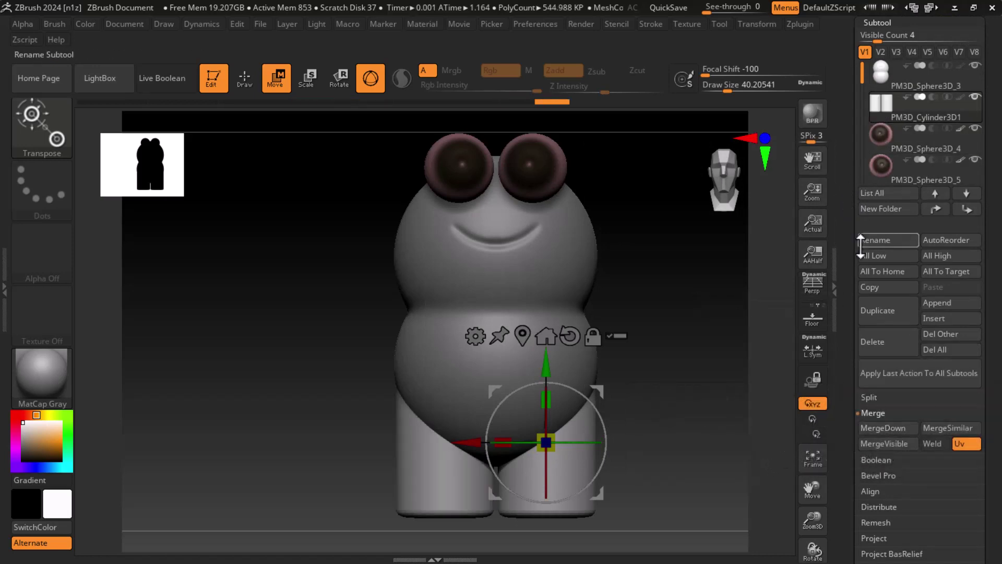
pyautogui.click(929, 319)
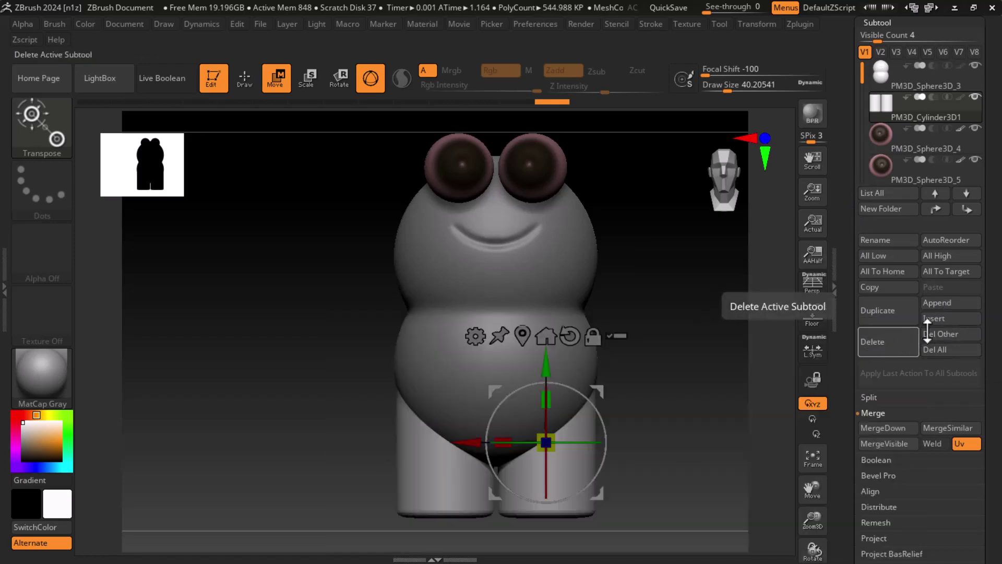
pyautogui.click(942, 318)
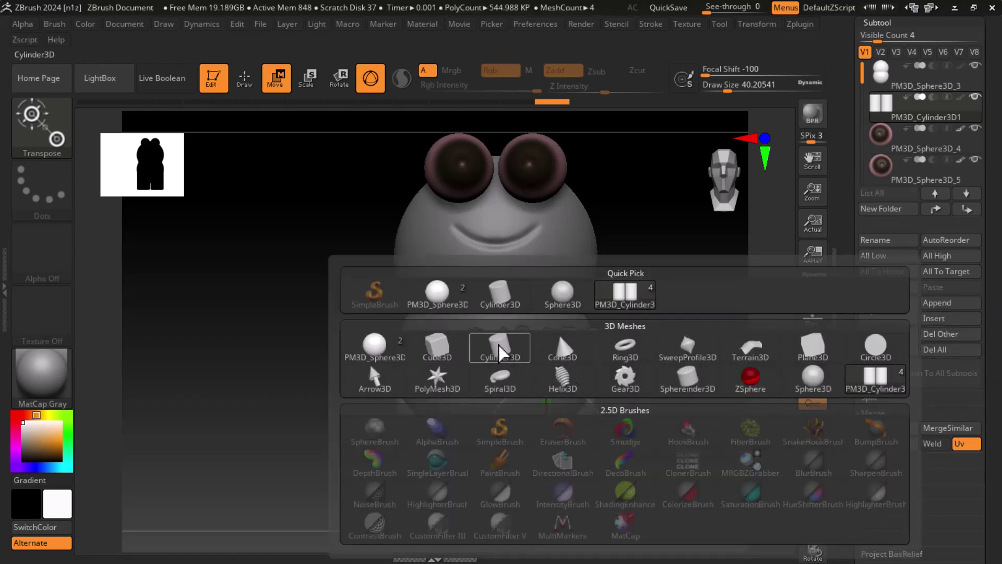
# Insert a Cylinder3D beside the body, scale it down to about 0.63 and stretch it taller along Y
pyautogui.click(509, 358)
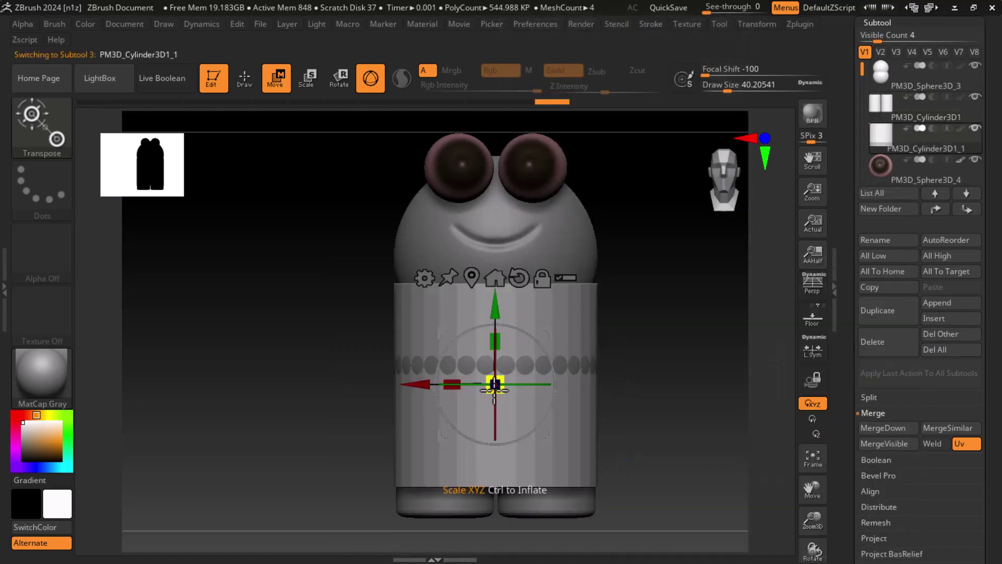
pyautogui.moveTo(689, 386); pyautogui.dragTo(674, 402)
pyautogui.moveTo(495, 384)
pyautogui.mouseDown()
pyautogui.moveTo(481, 391)
pyautogui.moveTo(616, 387)
pyautogui.mouseUp()
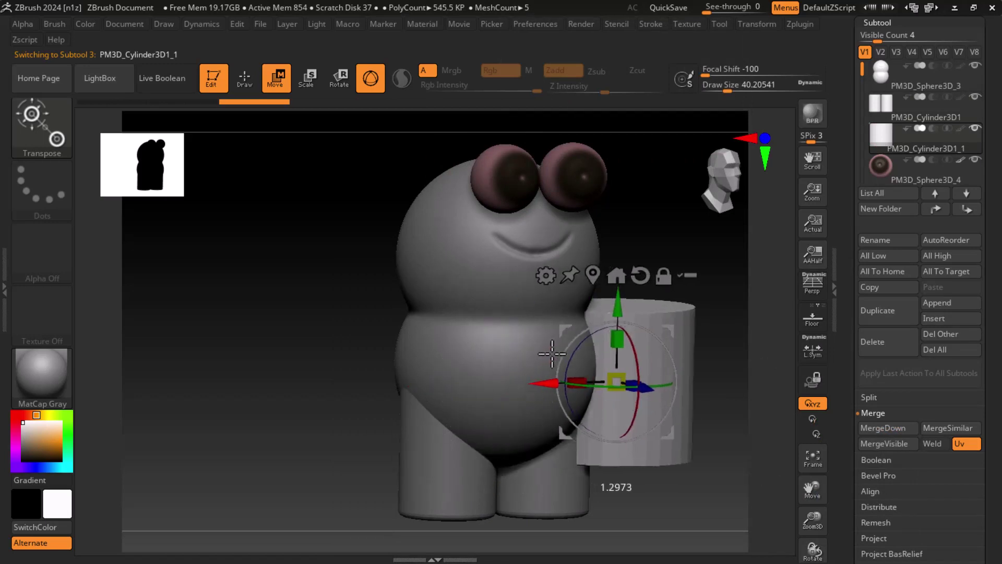
pyautogui.keyDown('shift'); pyautogui.moveTo(714, 360); pyautogui.dragTo(745, 358); pyautogui.keyUp('shift')
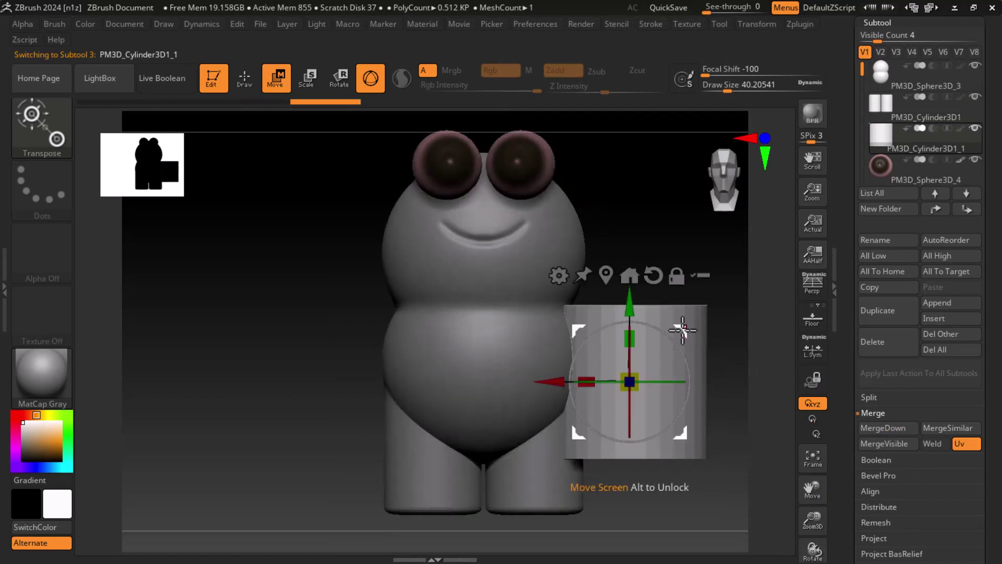
pyautogui.keyDown('alt'); pyautogui.moveTo(736, 424); pyautogui.dragTo(680, 412); pyautogui.keyUp('alt')
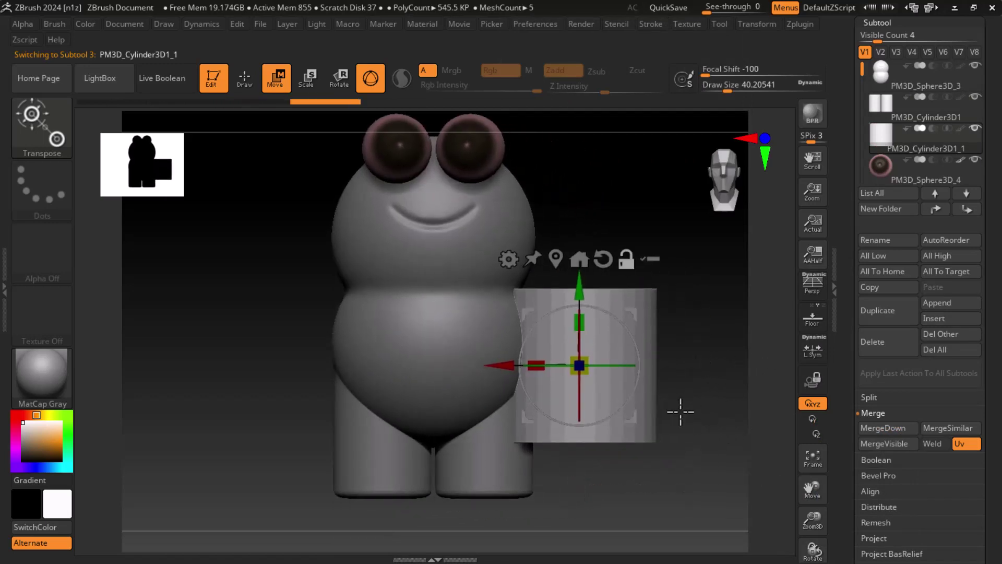
pyautogui.moveTo(708, 343); pyautogui.dragTo(642, 361)
pyautogui.moveTo(579, 366)
pyautogui.mouseDown()
pyautogui.moveTo(551, 385)
pyautogui.moveTo(571, 369)
pyautogui.mouseUp()
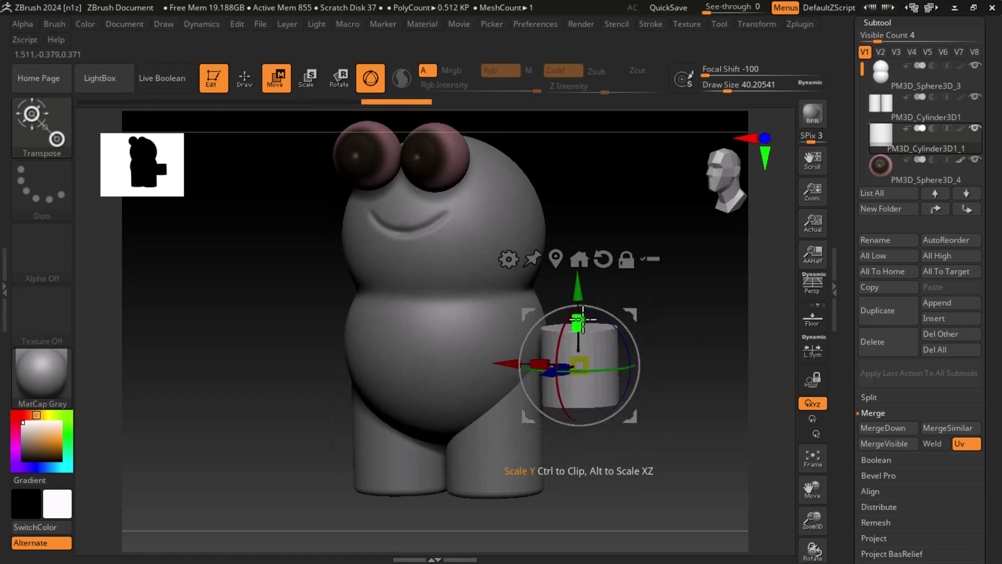
pyautogui.moveTo(578, 322)
pyautogui.mouseDown()
pyautogui.moveTo(583, 295)
pyautogui.moveTo(582, 305)
pyautogui.mouseUp()
pyautogui.moveTo(675, 346)
pyautogui.keyDown('shift'); pyautogui.mouseDown()
pyautogui.moveTo(721, 376)
pyautogui.moveTo(702, 320)
pyautogui.mouseUp(); pyautogui.keyUp('shift')
pyautogui.scroll(1, 702, 320)
pyautogui.scroll(1, 704, 323)
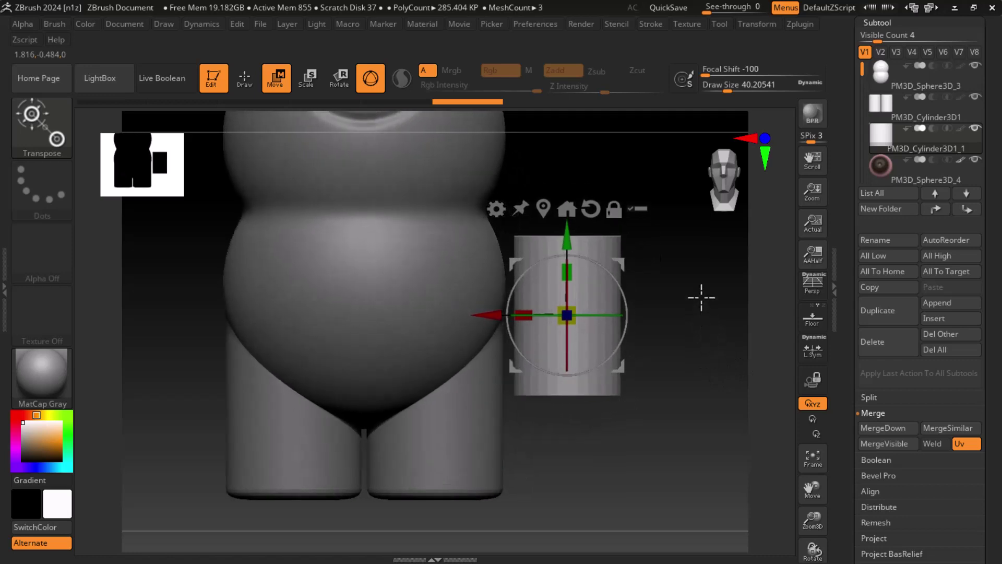
# Switch to Draw mode, enlarge Draw Size to 132.2, and turn on L.Sym local symmetry
pyautogui.click(247, 79)
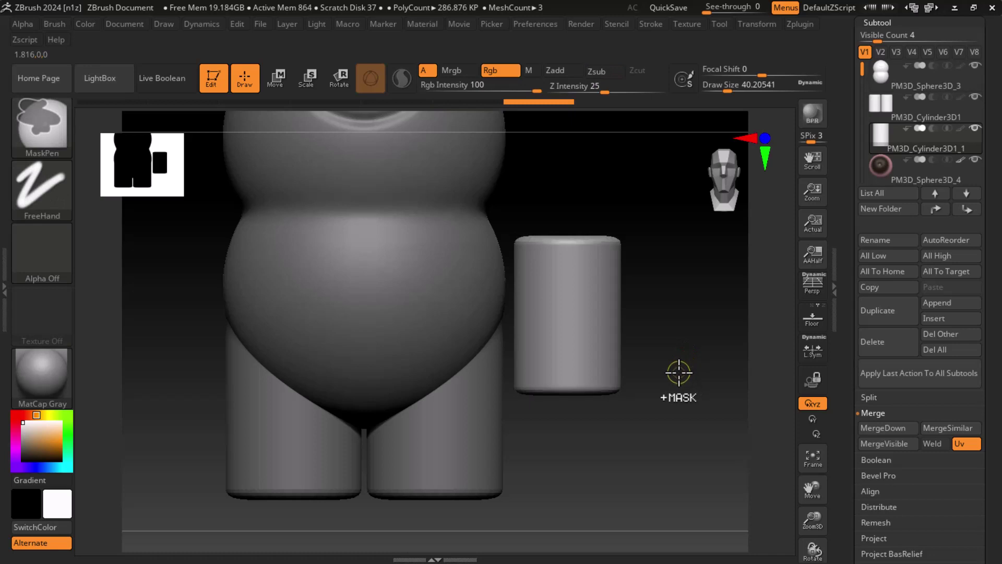
pyautogui.scroll(2, 687, 370)
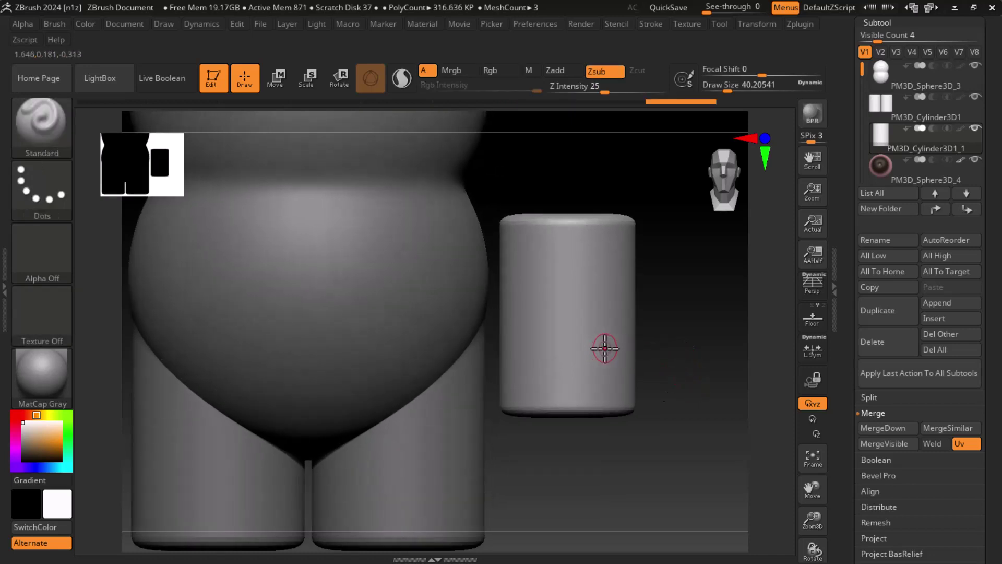
pyautogui.press(']')
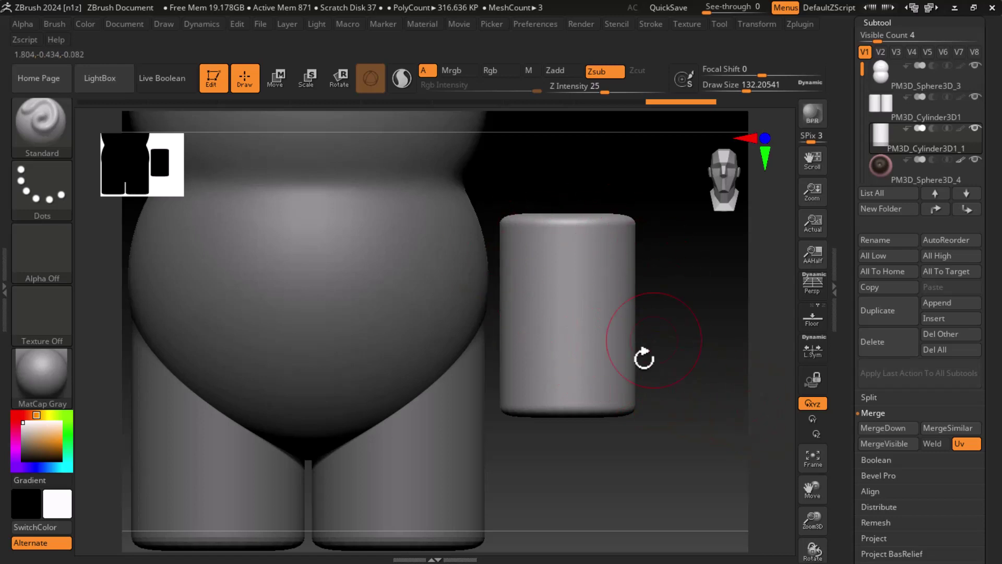
pyautogui.scroll(-2, 710, 368)
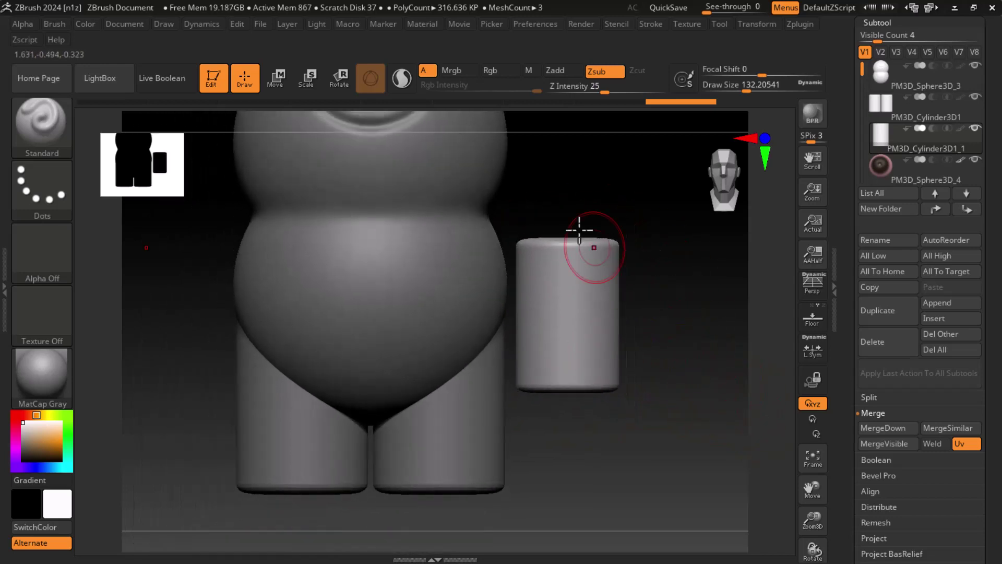
pyautogui.scroll(-2, 692, 360)
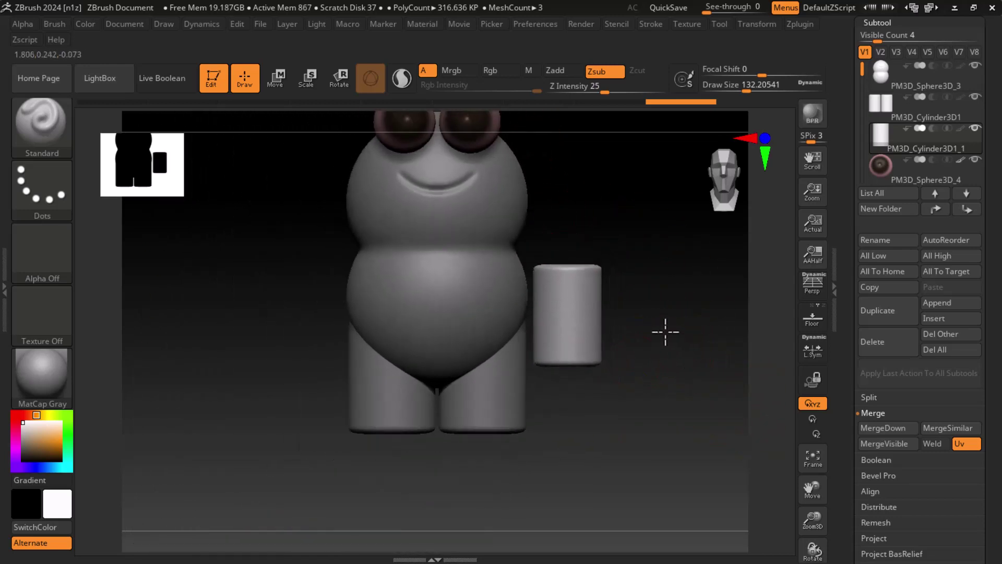
pyautogui.click(812, 350)
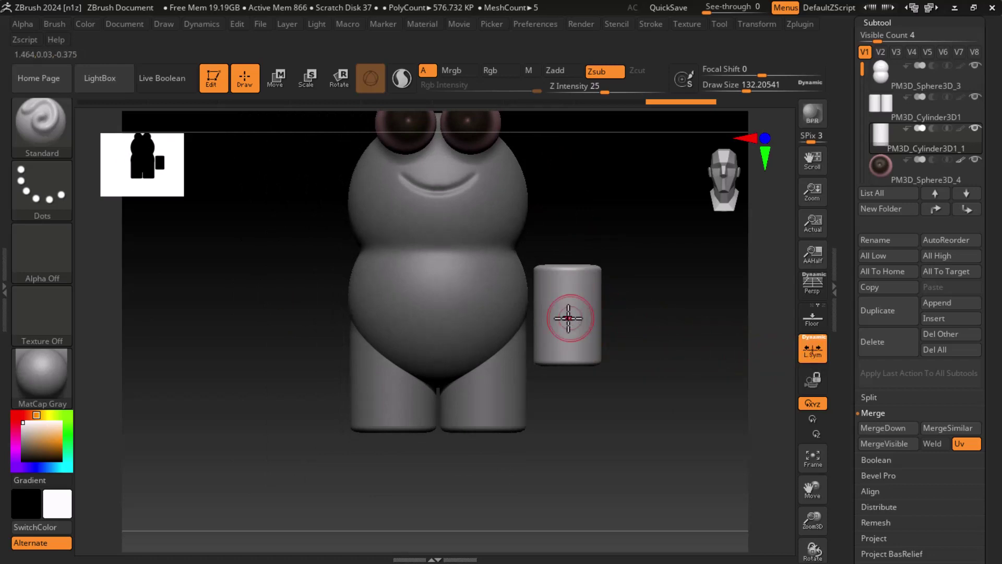
pyautogui.scroll(3, 663, 353)
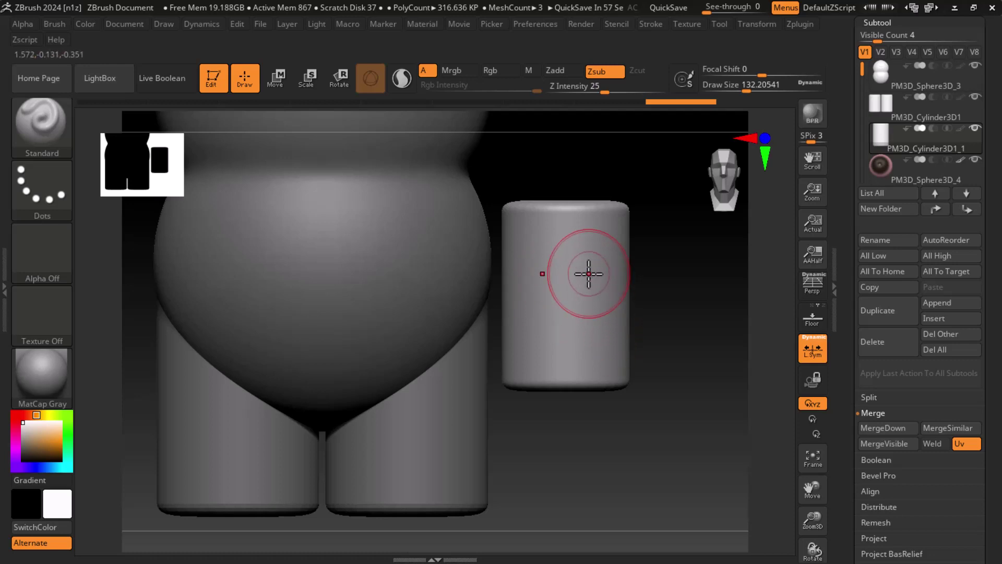
# Enable radial symmetry on >Y< with RadialCount 17 and carve a ring groove around the cylinder
pyautogui.click(760, 27)
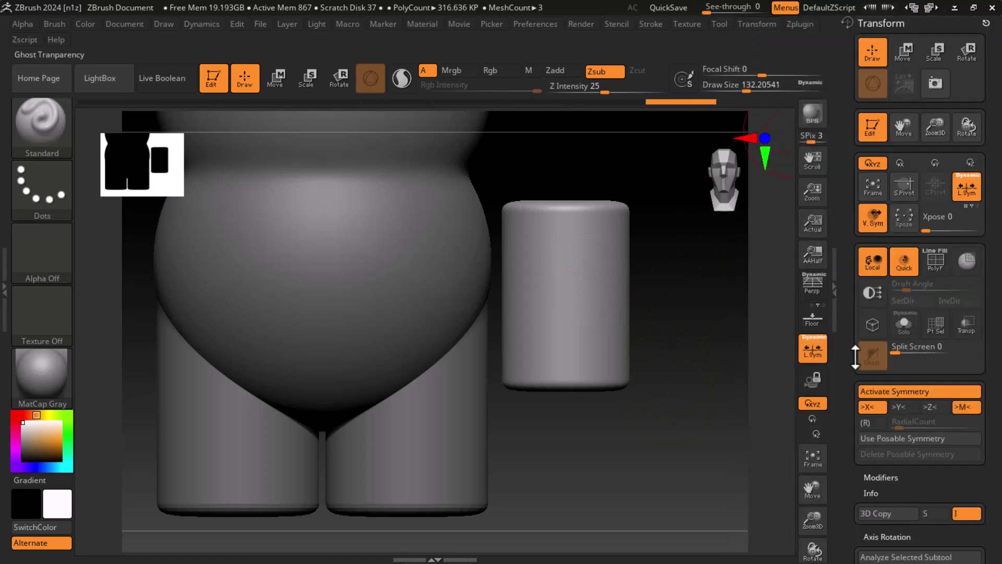
pyautogui.moveTo(849, 407); pyautogui.dragTo(868, 227)
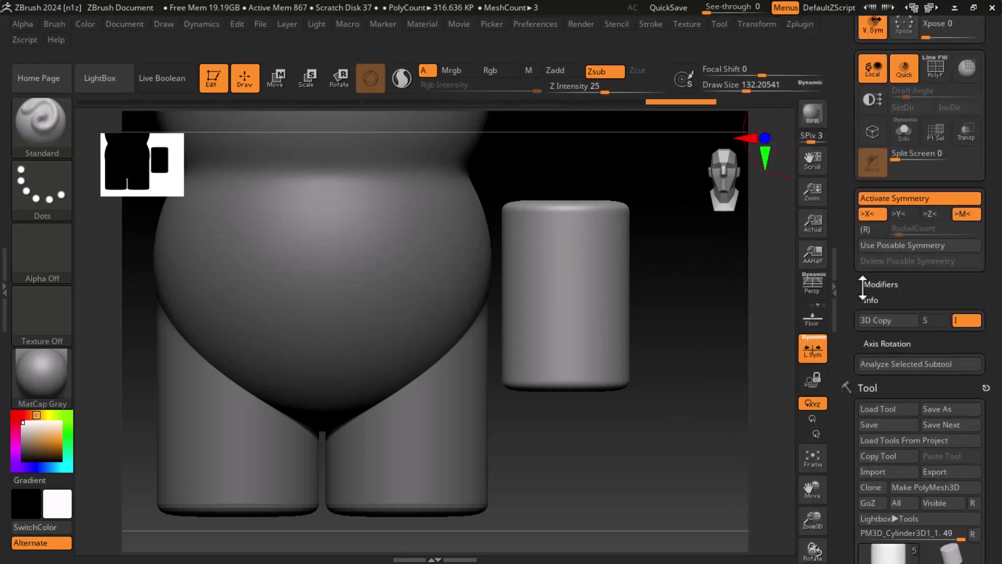
pyautogui.click(869, 228)
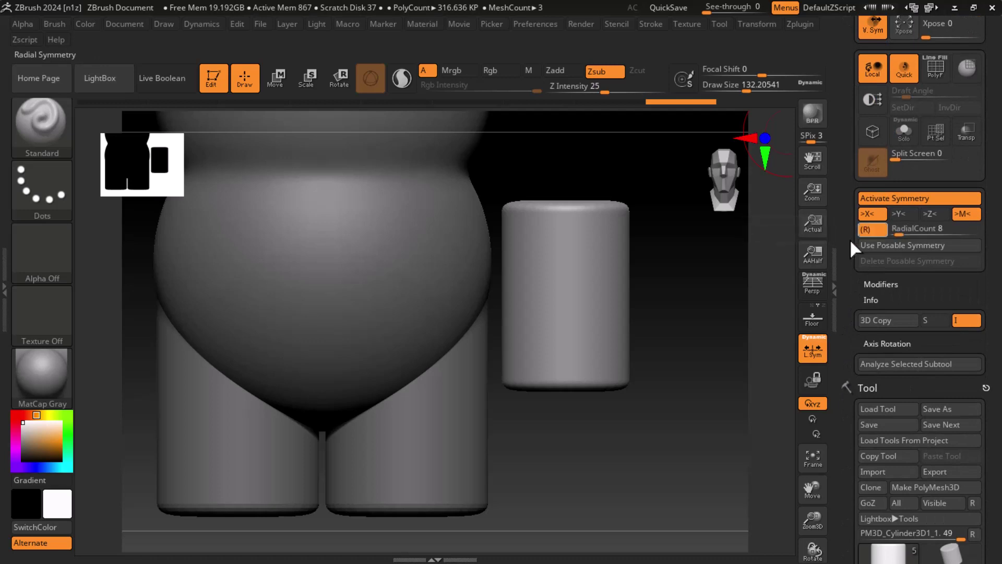
pyautogui.click(899, 214)
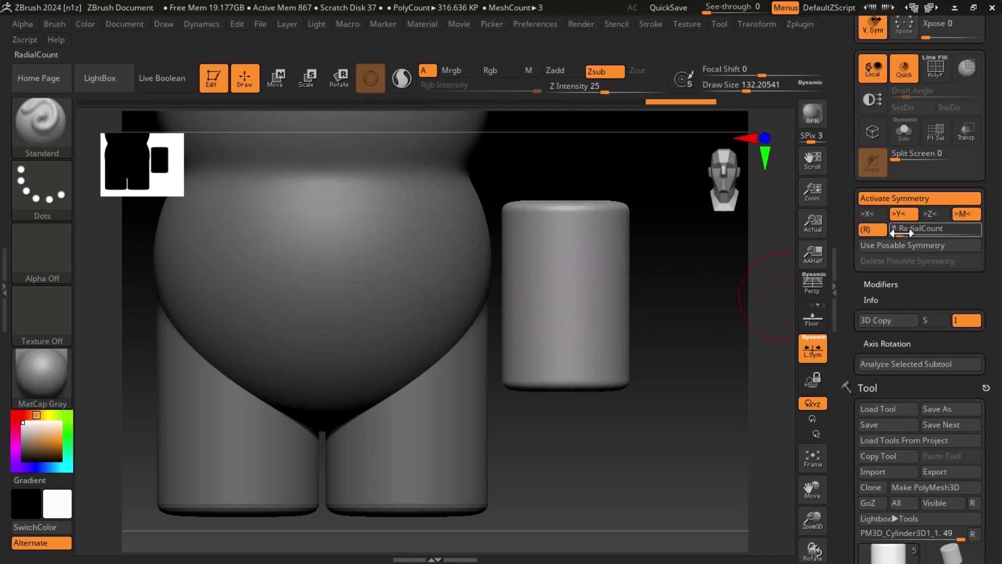
pyautogui.moveTo(901, 233); pyautogui.dragTo(907, 233)
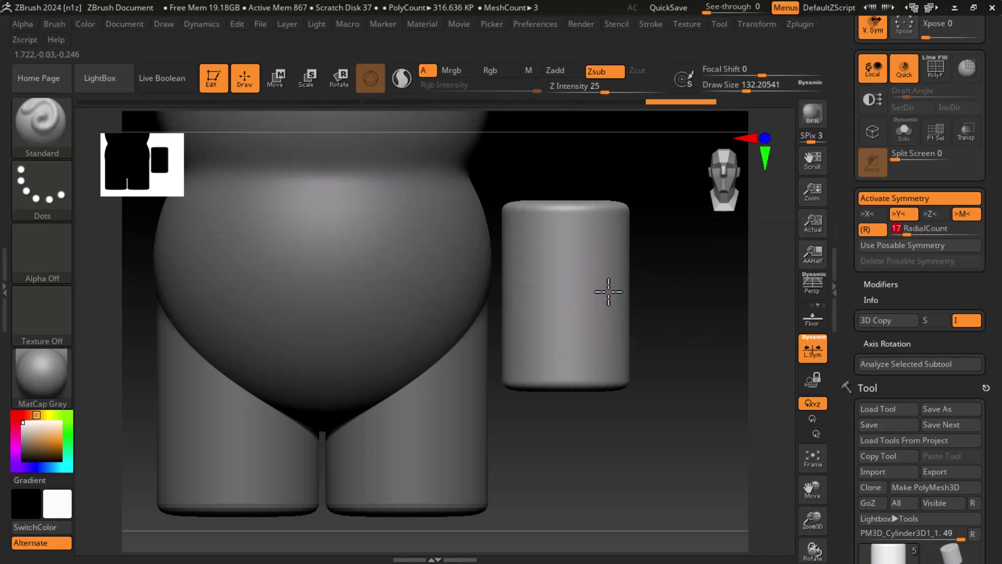
pyautogui.moveTo(608, 291); pyautogui.dragTo(581, 297)
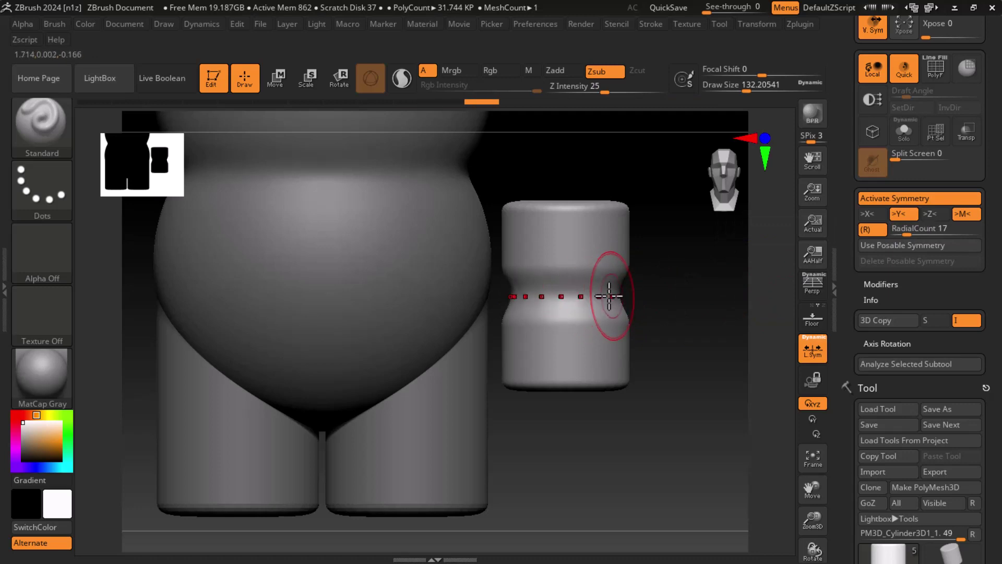
# Smooth the cylinder's ring groove into a soft waist
pyautogui.press('shift')
pyautogui.keyDown('shift'); pyautogui.moveTo(569, 316); pyautogui.dragTo(536, 297); pyautogui.keyUp('shift')
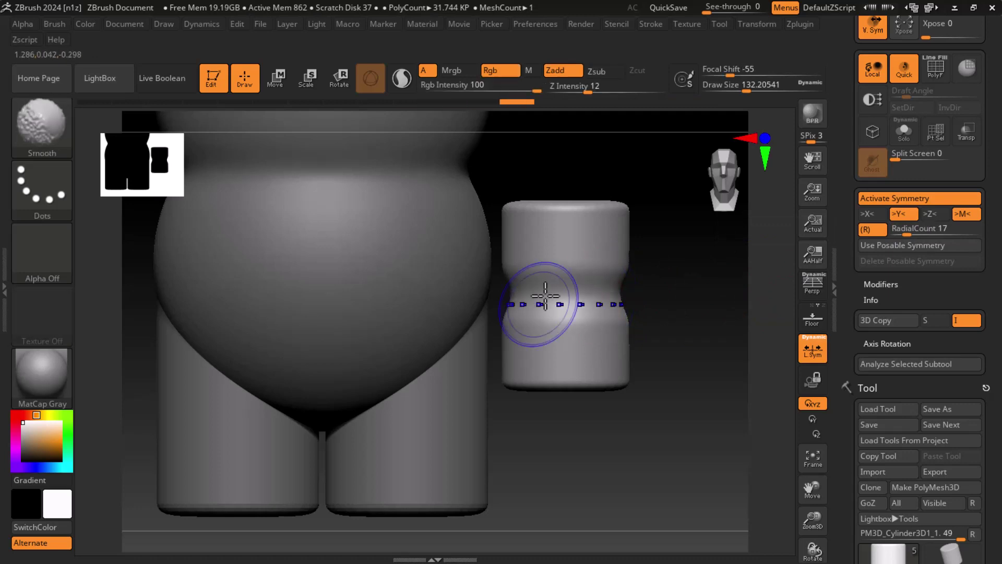
pyautogui.keyDown('shift'); pyautogui.moveTo(589, 280); pyautogui.dragTo(555, 279); pyautogui.keyUp('shift')
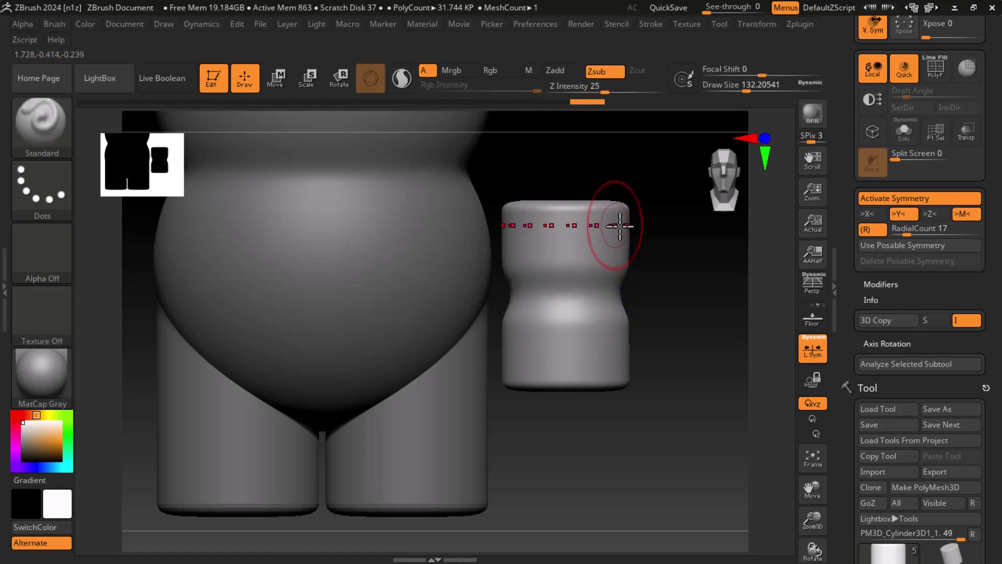
pyautogui.moveTo(634, 229)
pyautogui.mouseDown()
pyautogui.moveTo(675, 324)
pyautogui.moveTo(676, 277)
pyautogui.moveTo(673, 292)
pyautogui.mouseUp()
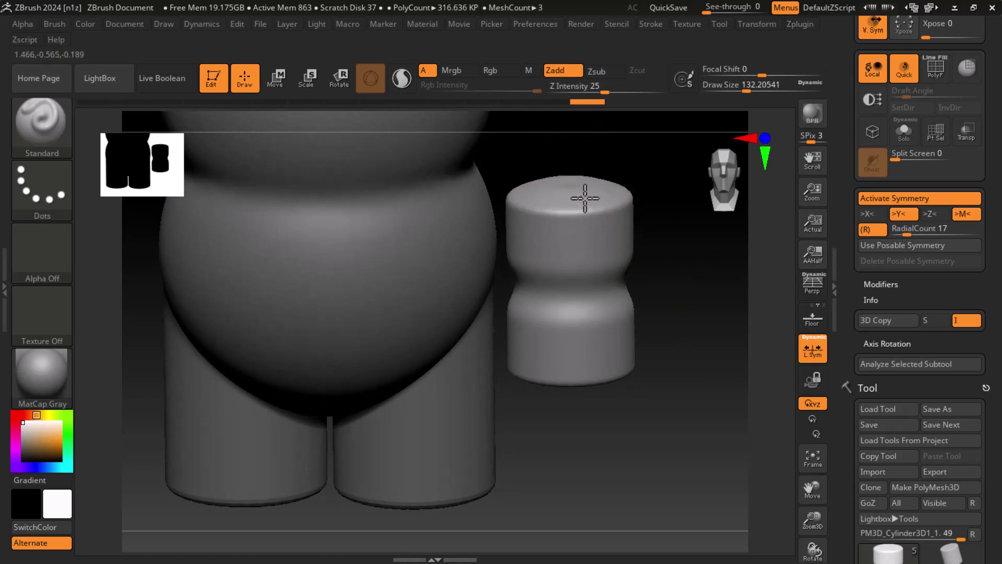
pyautogui.moveTo(671, 284)
pyautogui.mouseDown()
pyautogui.moveTo(719, 273)
pyautogui.moveTo(559, 313)
pyautogui.mouseUp()
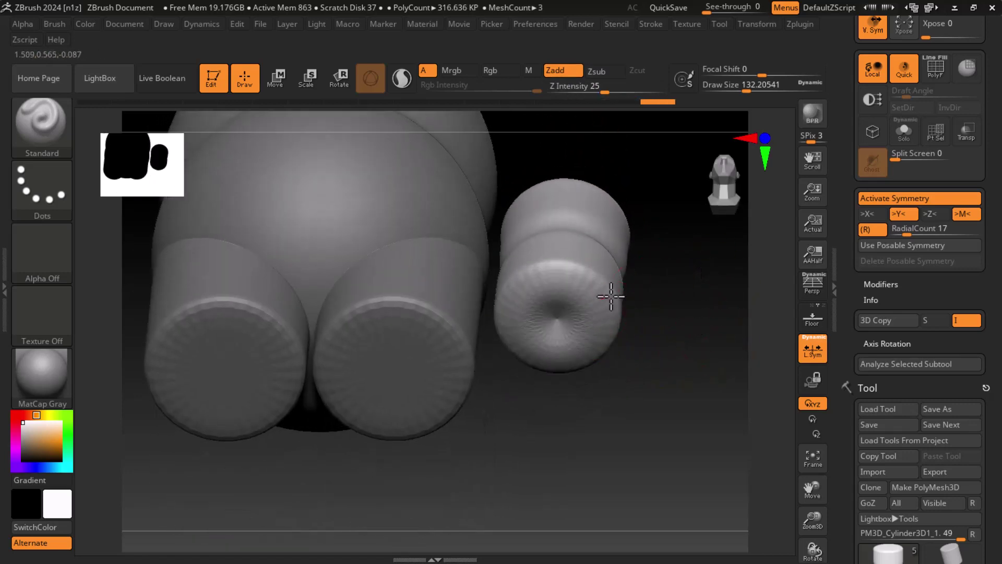
# Sculpt a hollow into the cylinder's end cap and smooth its top edge round
pyautogui.moveTo(611, 296); pyautogui.dragTo(617, 294)
pyautogui.moveTo(698, 291); pyautogui.dragTo(698, 293)
pyautogui.moveTo(573, 327); pyautogui.dragTo(604, 336)
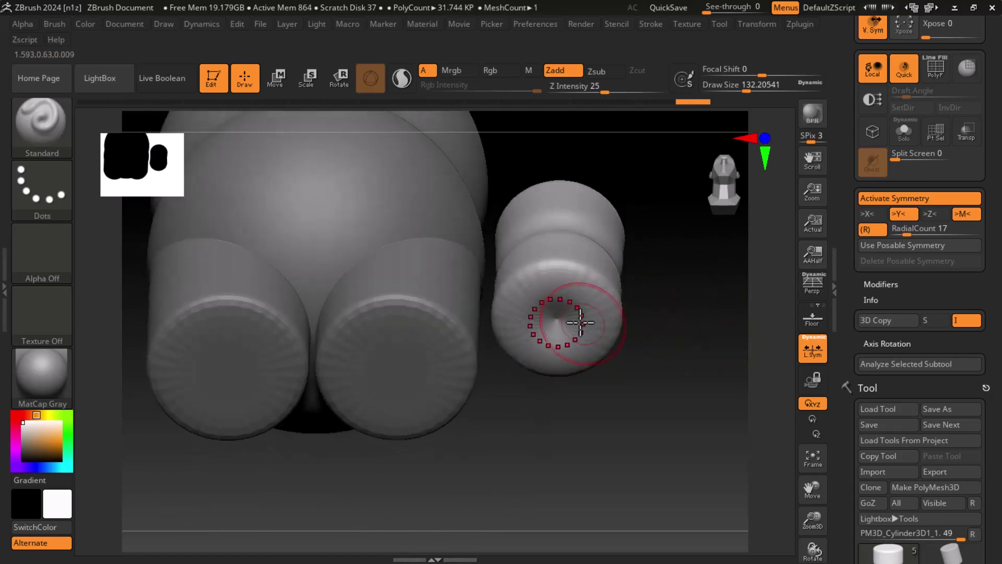
pyautogui.keyDown('shift'); pyautogui.moveTo(680, 323); pyautogui.dragTo(704, 358); pyautogui.keyUp('shift')
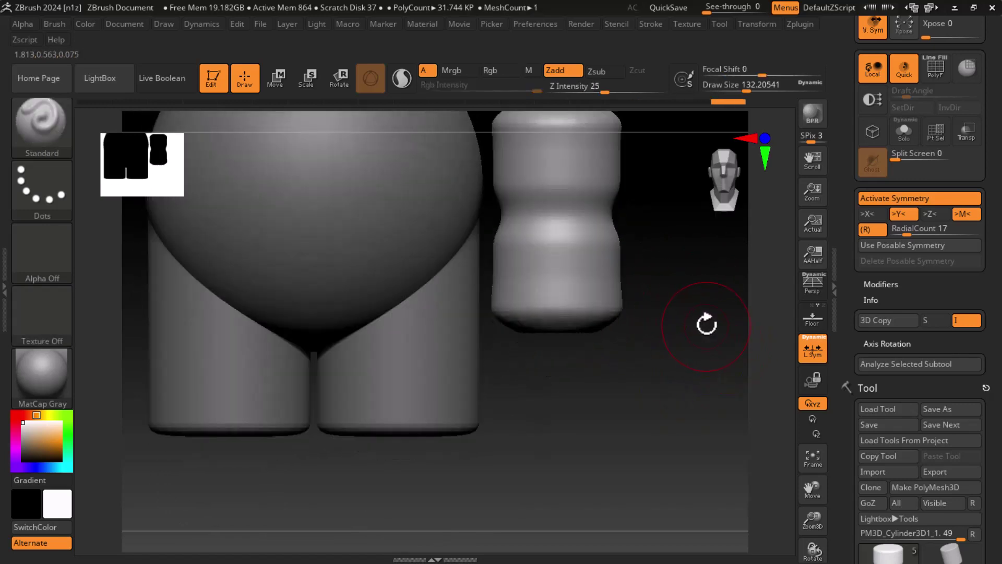
pyautogui.press('shift')
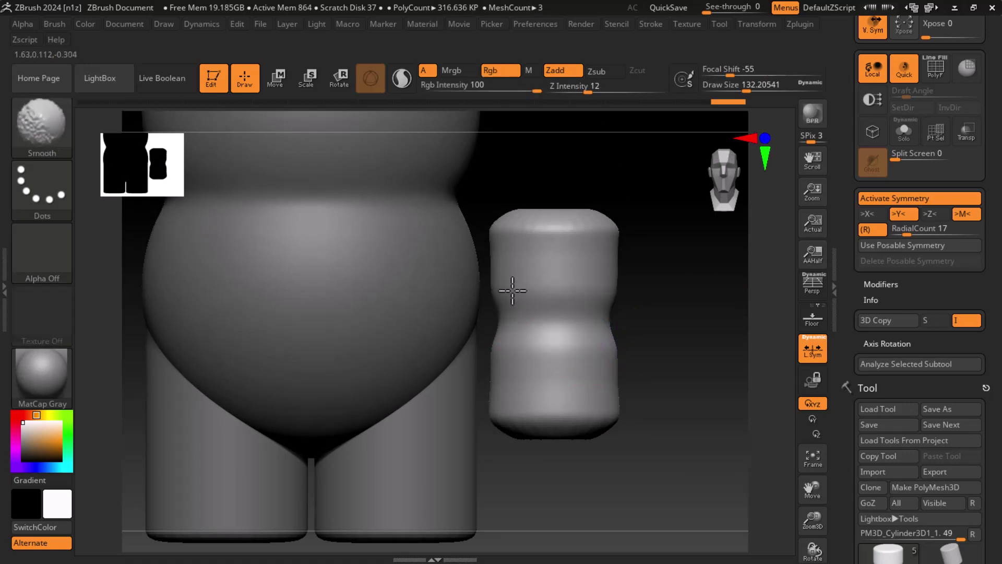
pyautogui.keyDown('shift'); pyautogui.moveTo(542, 255); pyautogui.dragTo(566, 205); pyautogui.keyUp('shift')
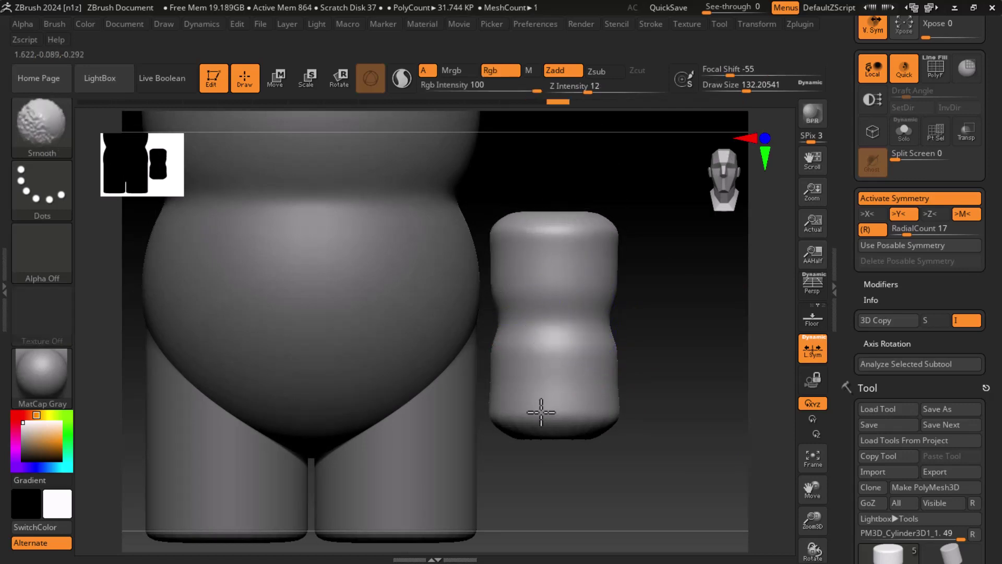
pyautogui.keyDown('alt'); pyautogui.moveTo(721, 358); pyautogui.dragTo(704, 372); pyautogui.keyUp('alt')
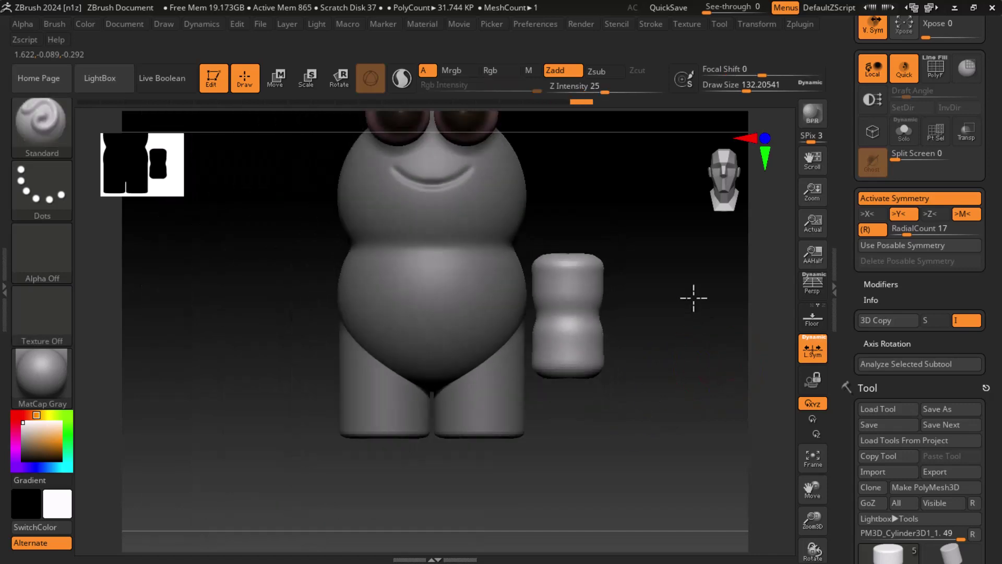
pyautogui.press('w')
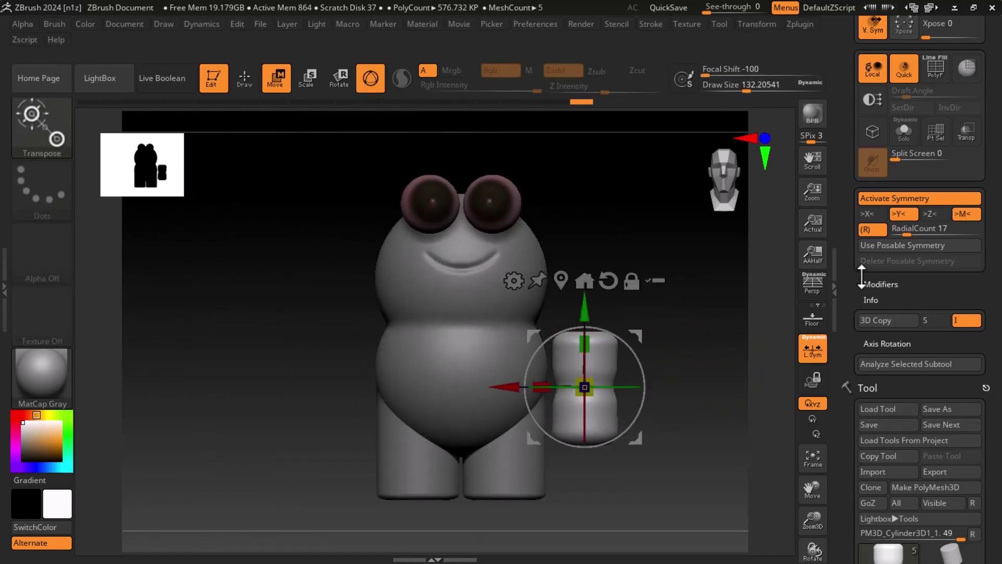
# Turn off radial symmetry, then raise, tilt and move the cylinder toward the body's right side
pyautogui.click(873, 231)
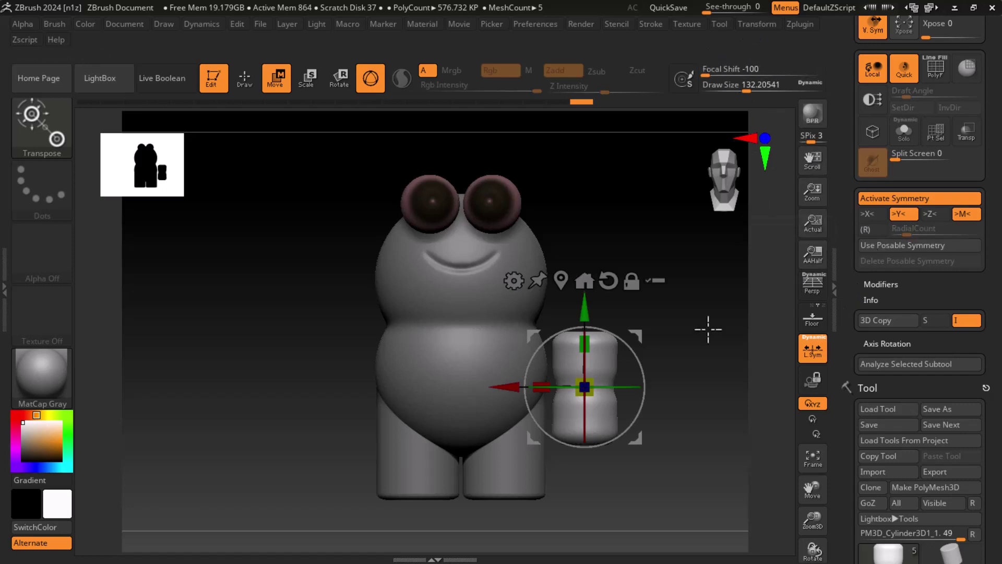
pyautogui.moveTo(588, 316); pyautogui.dragTo(588, 287)
pyautogui.moveTo(637, 329); pyautogui.dragTo(618, 324)
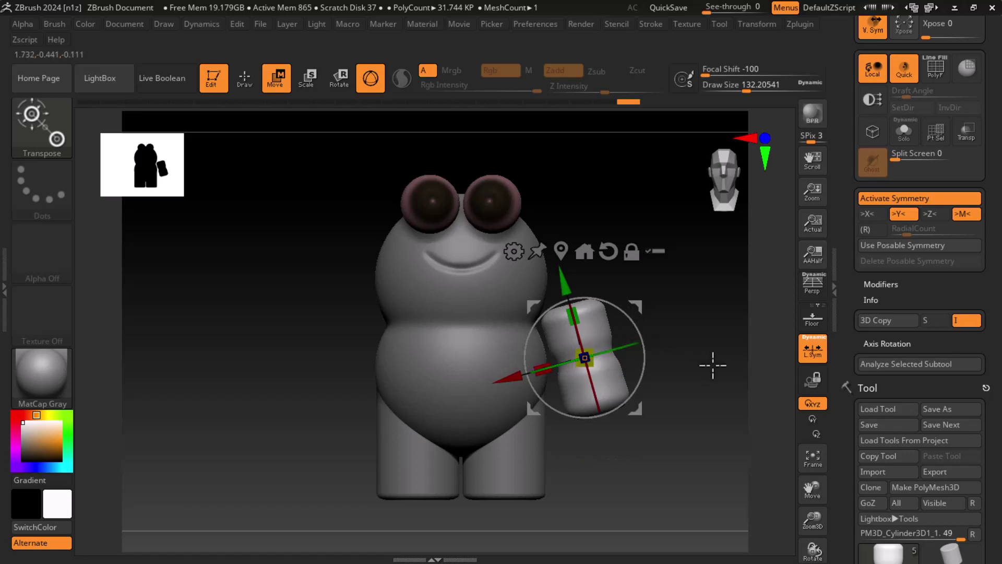
pyautogui.keyDown('ctrl'); pyautogui.moveTo(711, 362); pyautogui.dragTo(722, 391, button='right'); pyautogui.keyUp('ctrl')
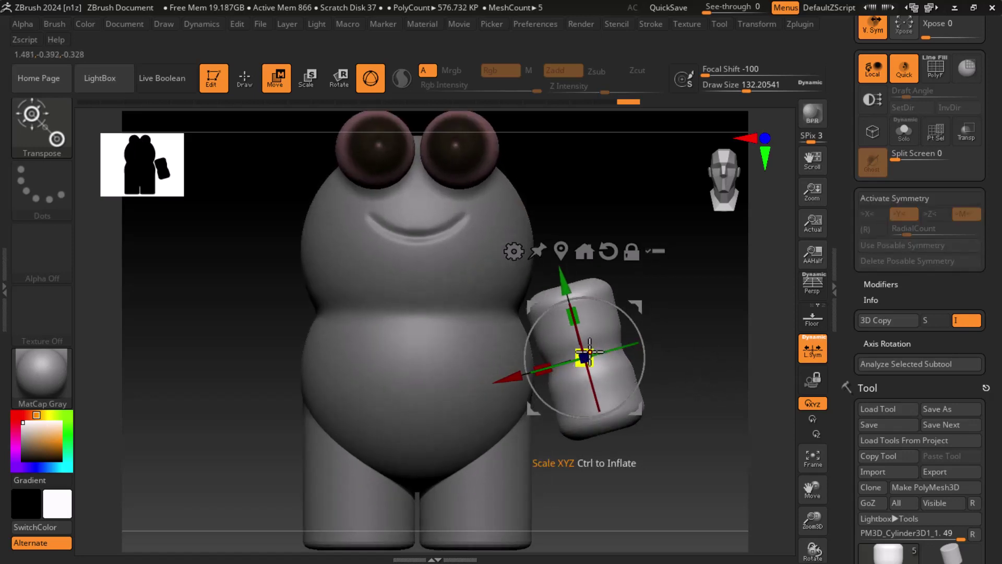
pyautogui.moveTo(611, 349); pyautogui.dragTo(493, 378)
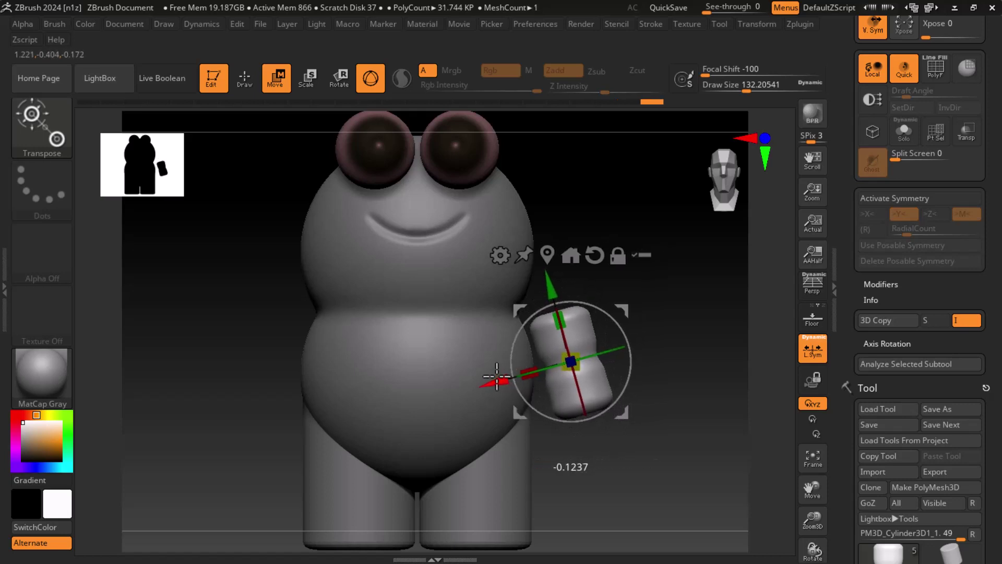
pyautogui.moveTo(615, 328); pyautogui.dragTo(605, 317)
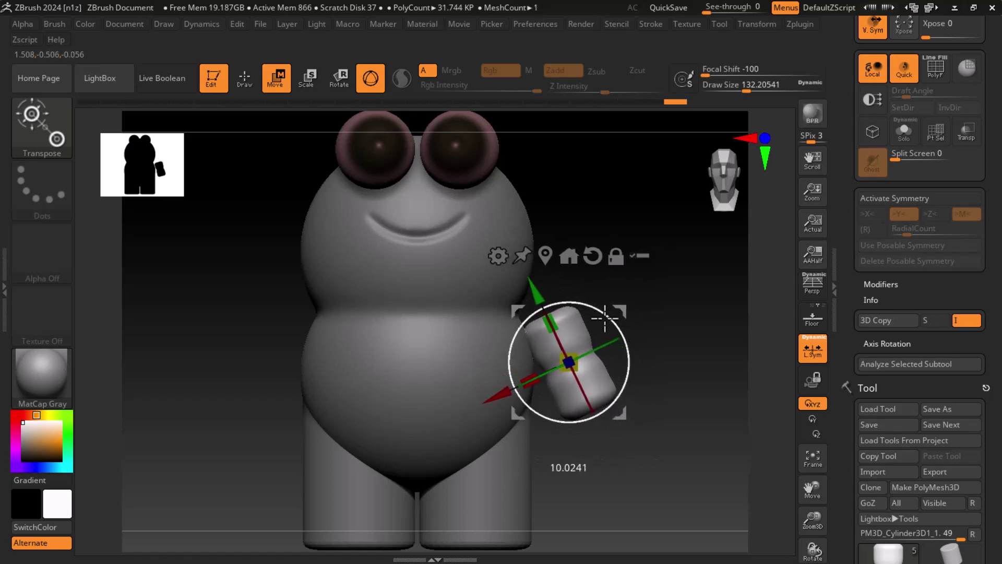
pyautogui.moveTo(499, 397); pyautogui.dragTo(487, 399)
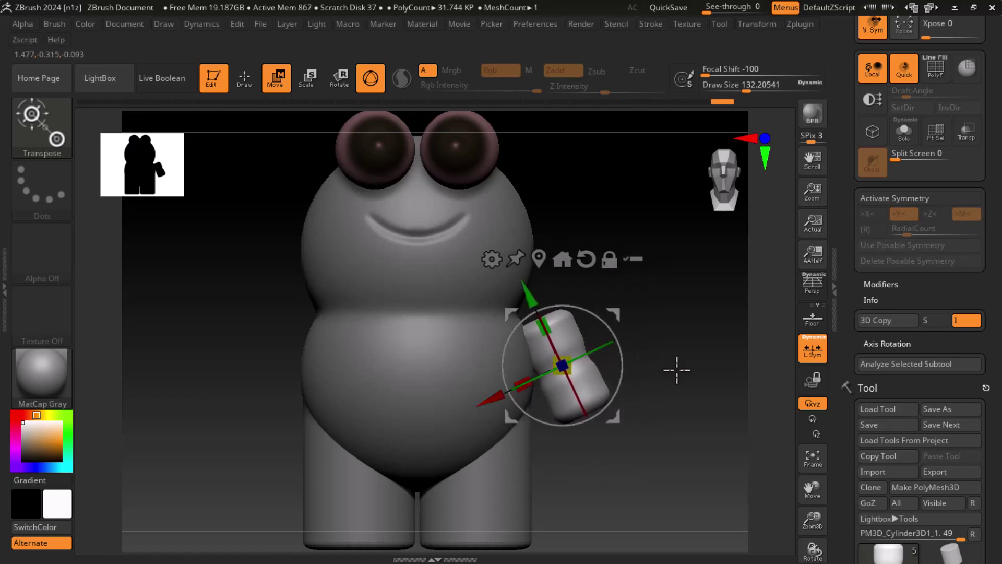
pyautogui.scroll(3, 679, 376)
pyautogui.moveTo(528, 295); pyautogui.dragTo(618, 381)
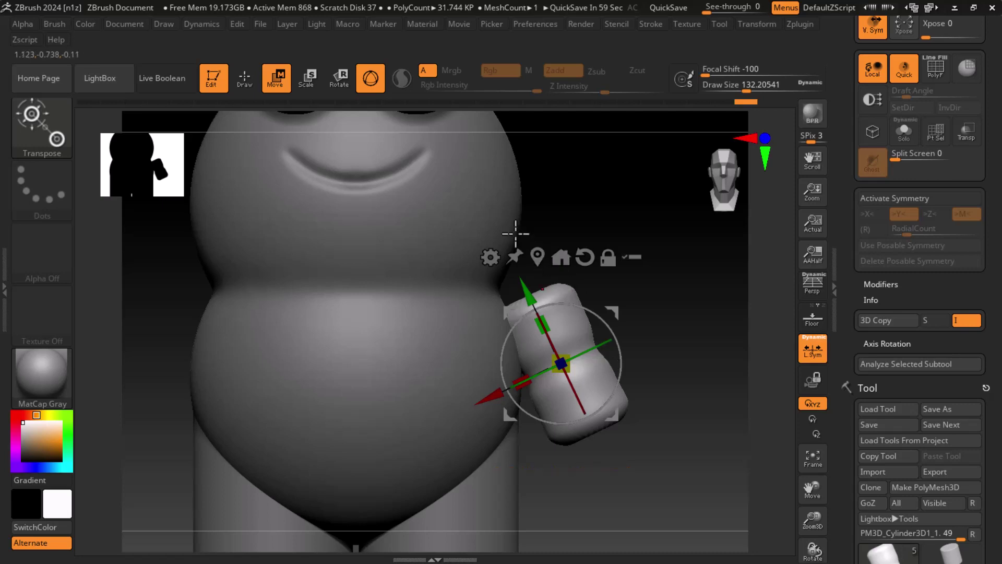
# Lengthen and slim the cylinder and set it against the body's right side as an arm
pyautogui.moveTo(547, 318); pyautogui.dragTo(535, 290)
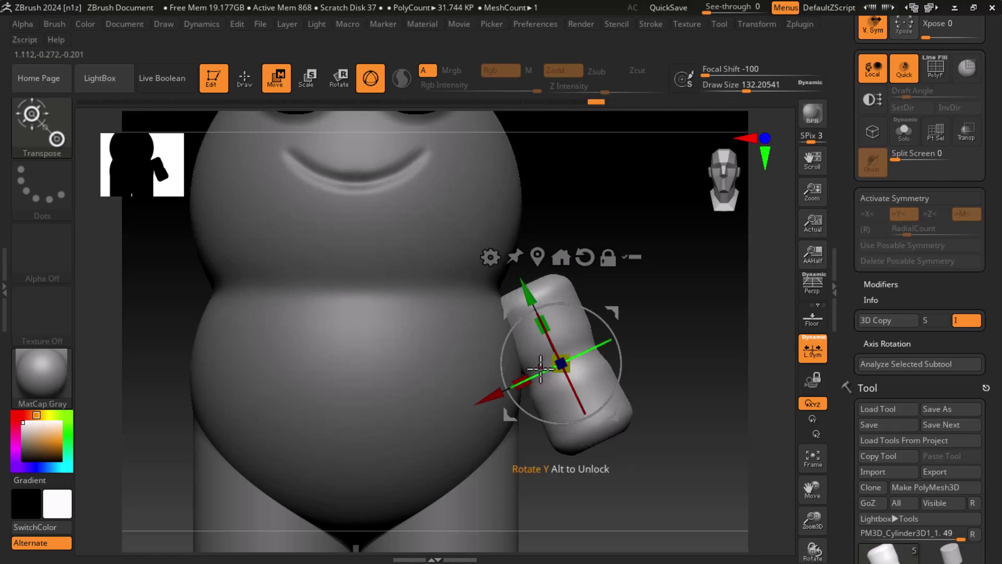
pyautogui.moveTo(517, 389); pyautogui.dragTo(514, 386)
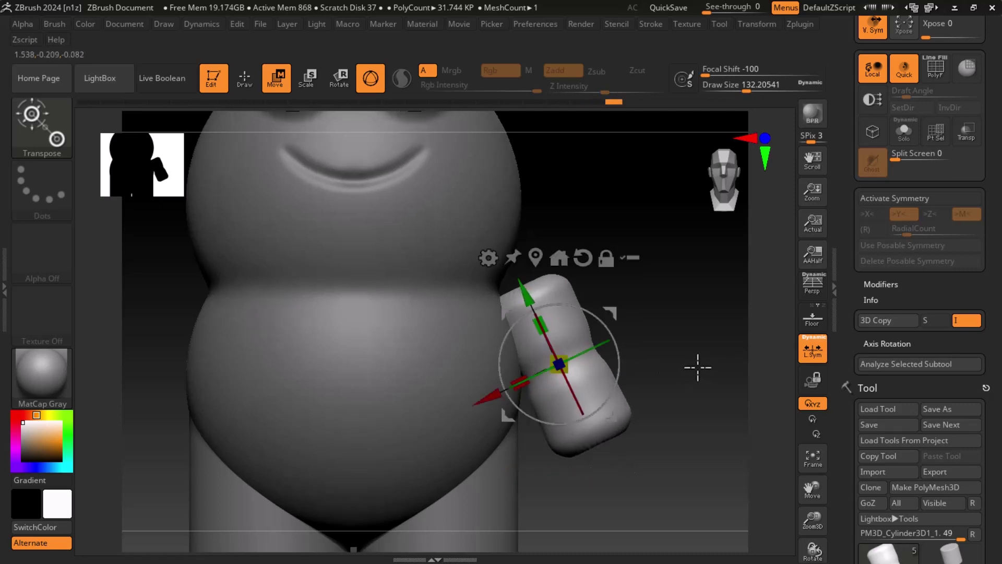
pyautogui.scroll(-3, 695, 339)
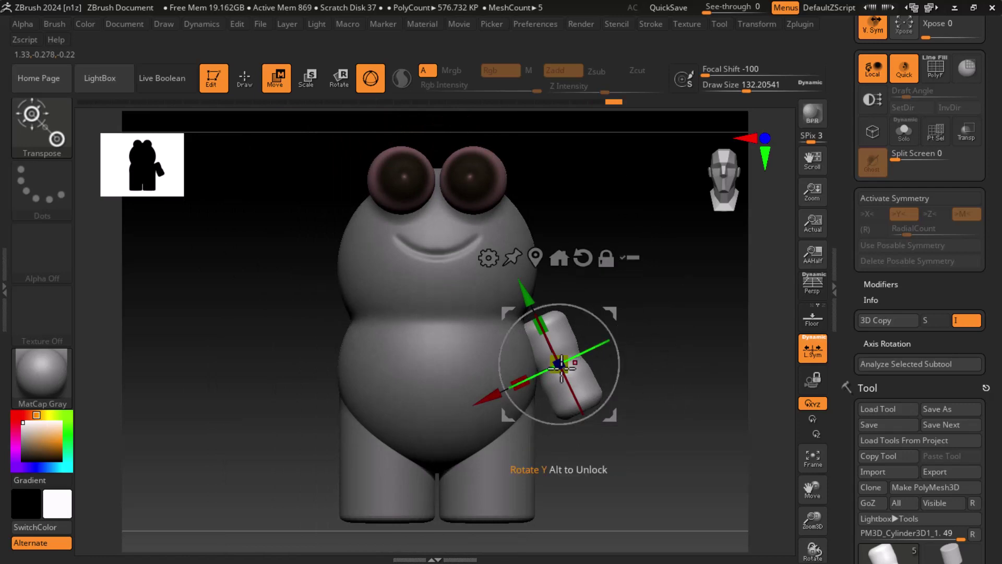
pyautogui.moveTo(505, 397); pyautogui.dragTo(488, 405)
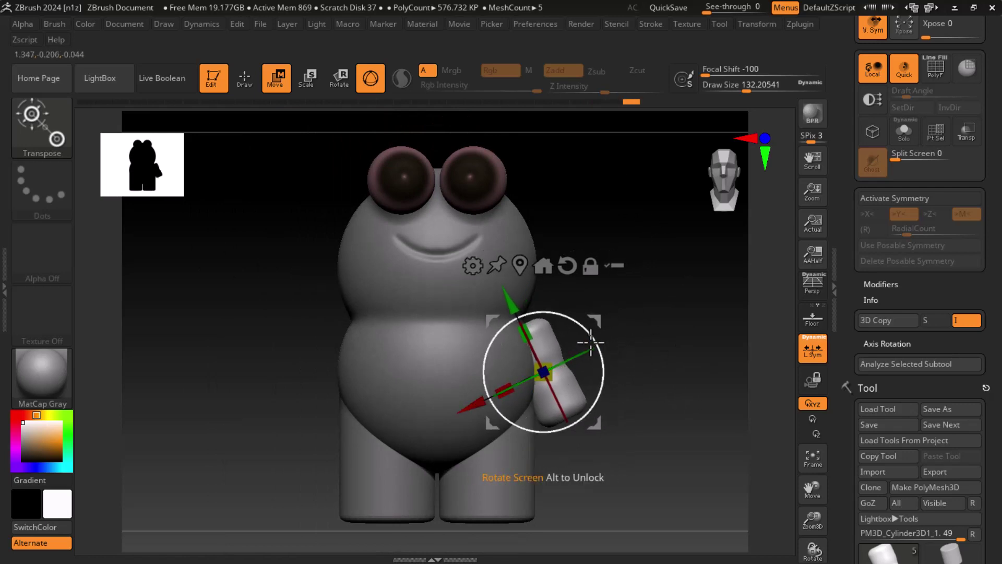
pyautogui.moveTo(477, 405); pyautogui.dragTo(475, 406)
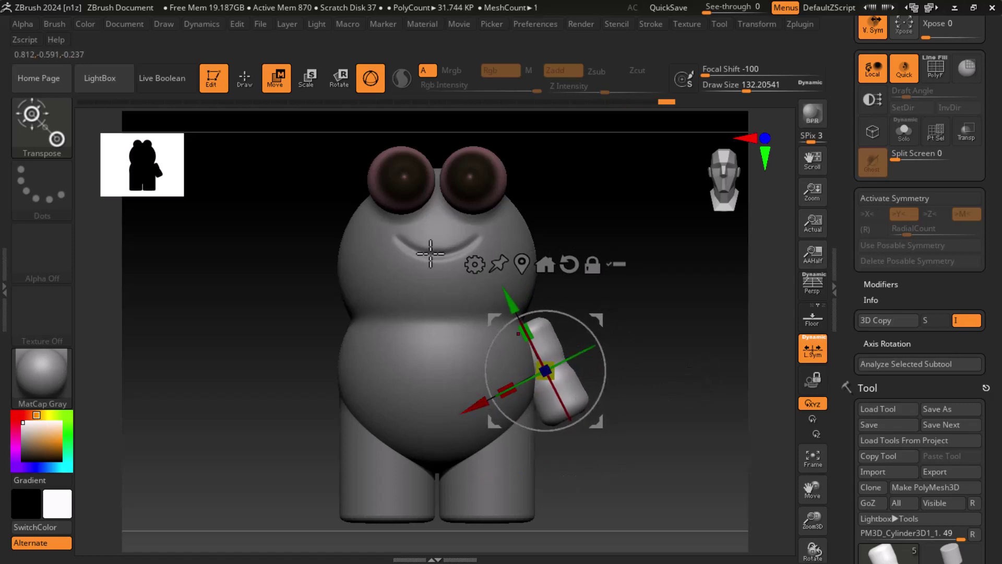
# Return to Draw mode, delete the arm's lower subdivision levels with Geometry > Del Lower, and show the subtool list
pyautogui.press('q')
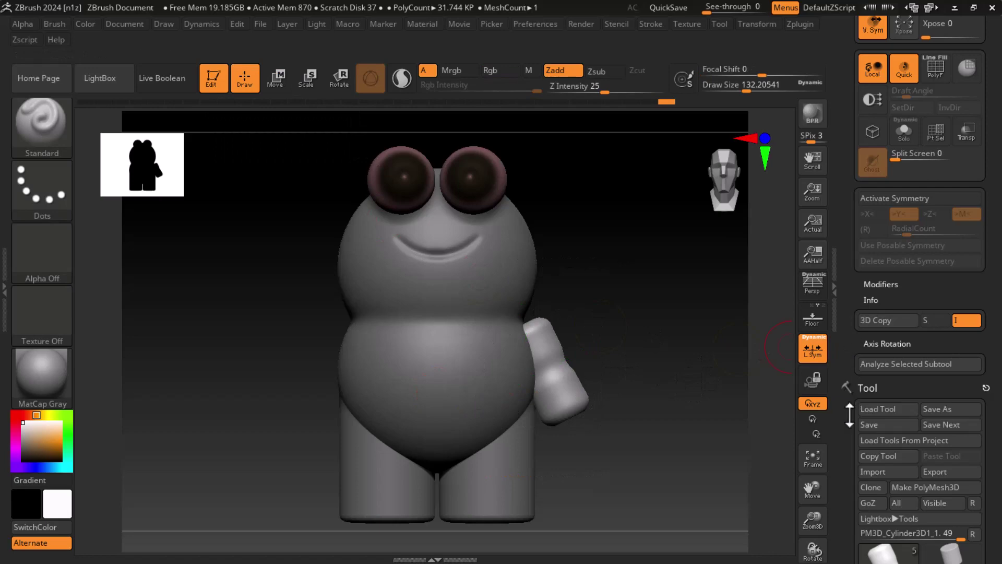
pyautogui.scroll(-3, 850, 415)
pyautogui.scroll(-3, 852, 373)
pyautogui.scroll(-3, 854, 332)
pyautogui.scroll(-1, 856, 290)
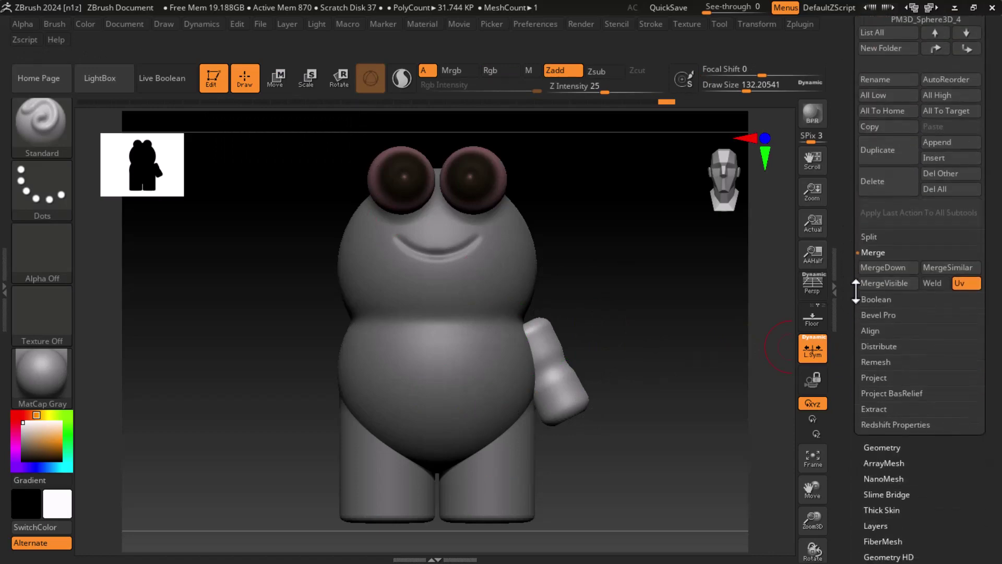
pyautogui.click(895, 450)
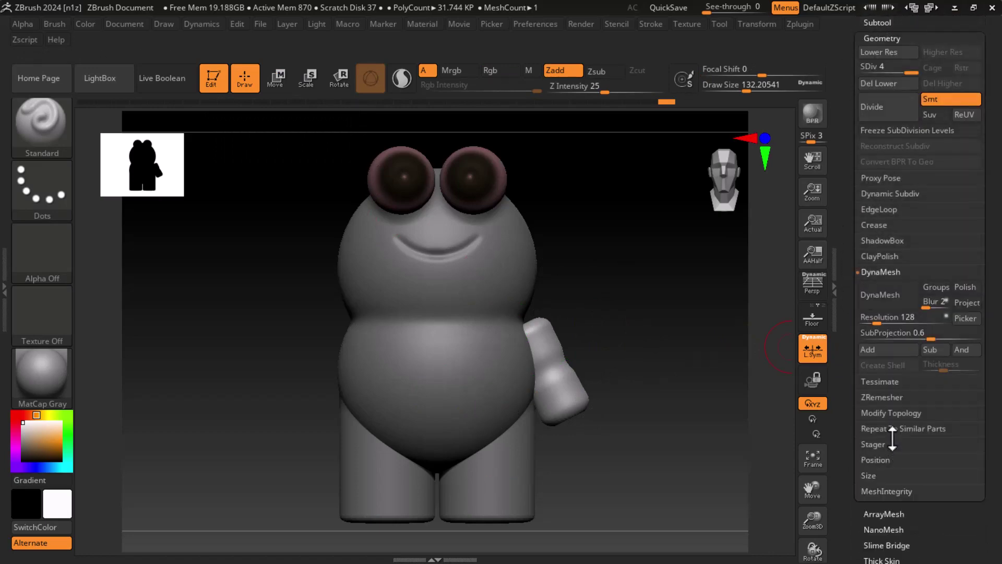
pyautogui.click(892, 84)
pyautogui.moveTo(849, 105); pyautogui.dragTo(845, 180)
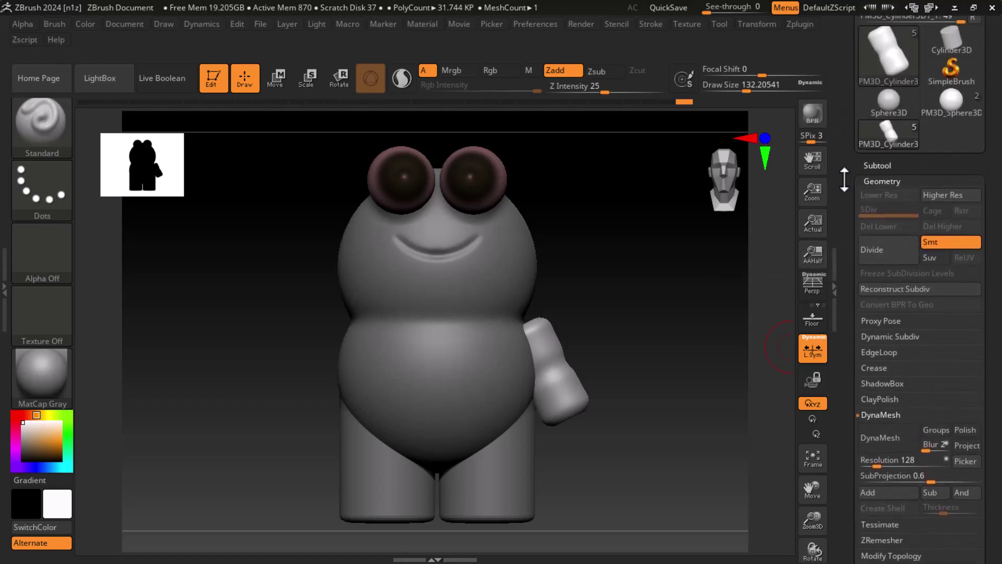
pyautogui.click(881, 166)
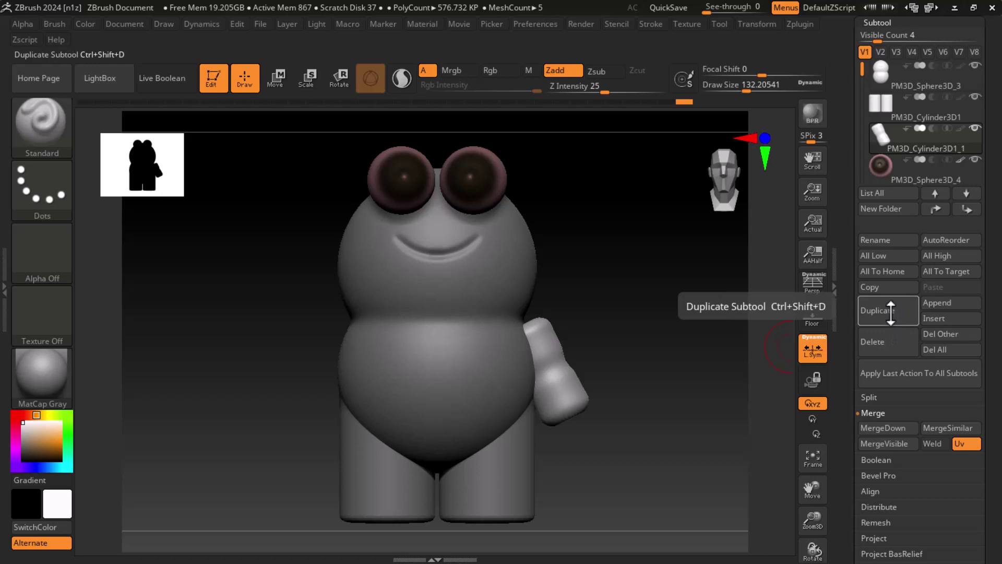
# Duplicate the arm subtool and mirror the copy on X onto the body's left side
pyautogui.click(891, 311)
pyautogui.scroll(-8, 839, 264)
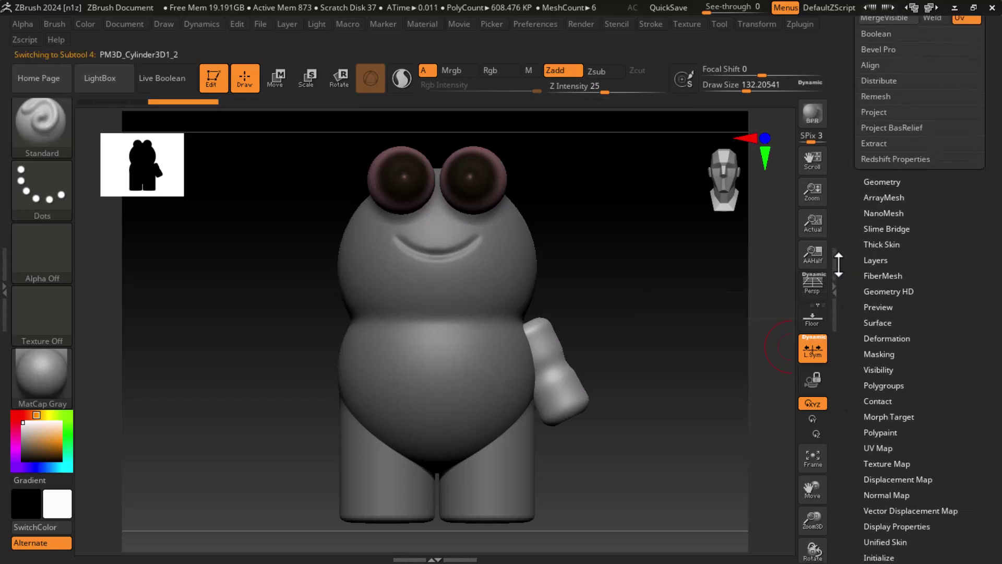
pyautogui.click(893, 339)
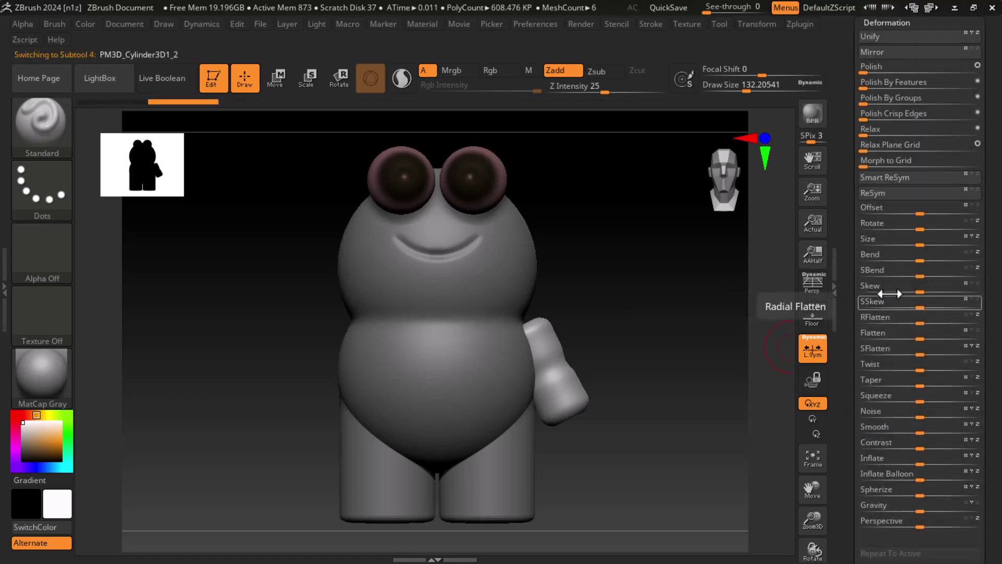
pyautogui.click(880, 108)
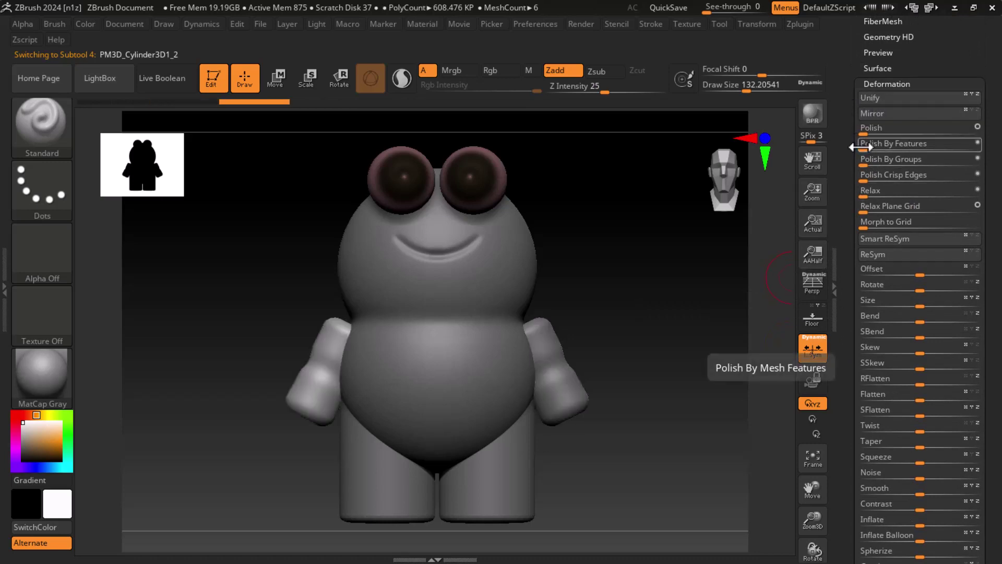
# Reopen Geometry and the subtool list, and select the first arm subtool
pyautogui.scroll(2, 846, 138)
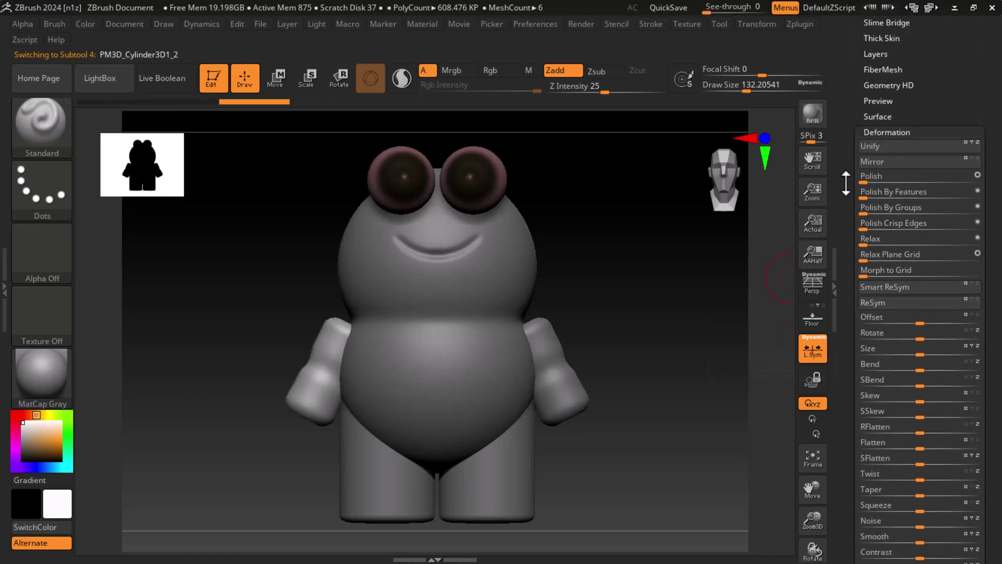
pyautogui.scroll(3, 861, 138)
pyautogui.click(877, 68)
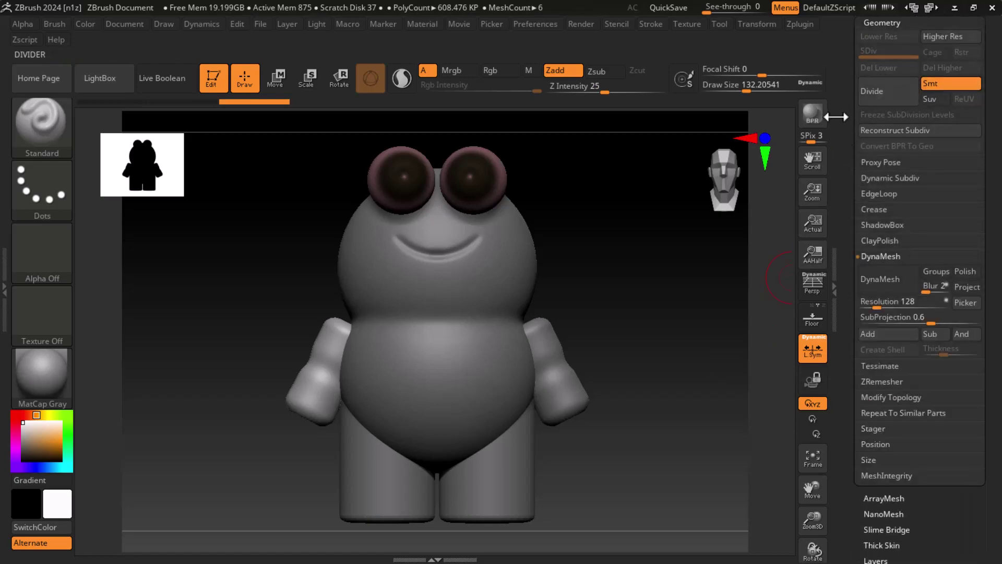
pyautogui.scroll(2, 887, 183)
pyautogui.scroll(2, 887, 182)
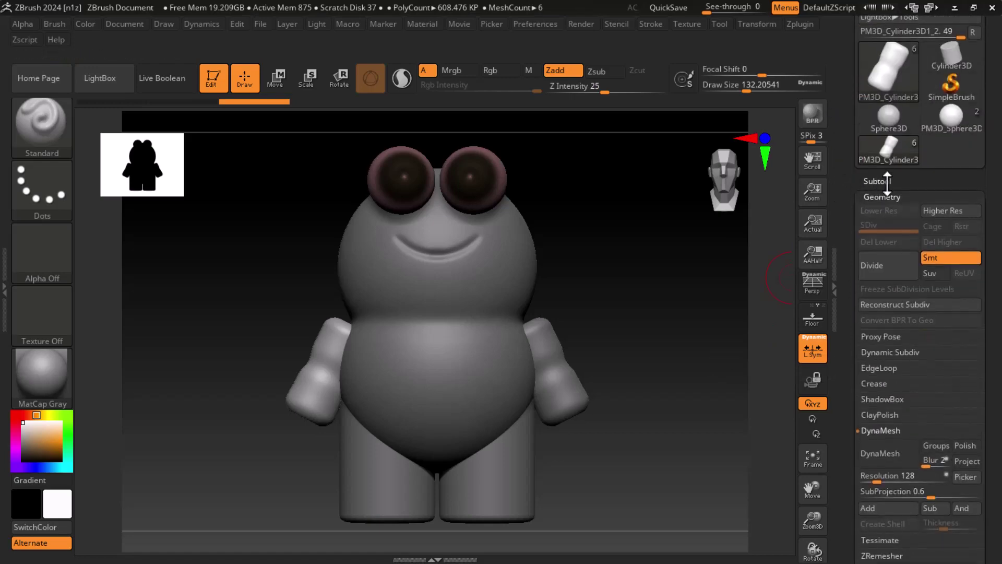
pyautogui.click(887, 183)
pyautogui.click(935, 193)
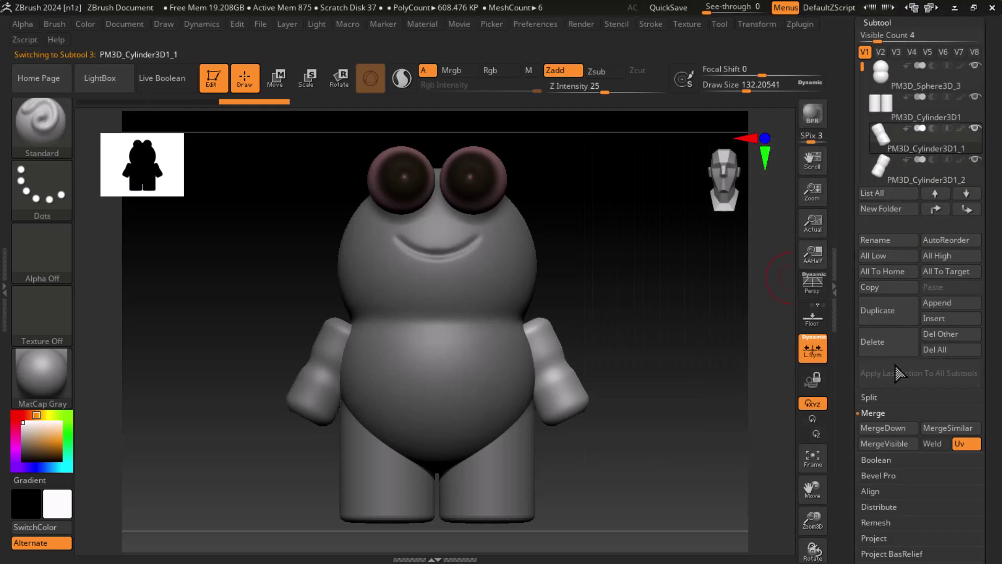
# Merge the two arms together, then merge the legs and arms into PM3D_Sphere3D_3, keeping the eyes separate
pyautogui.click(896, 431)
pyautogui.click(768, 460)
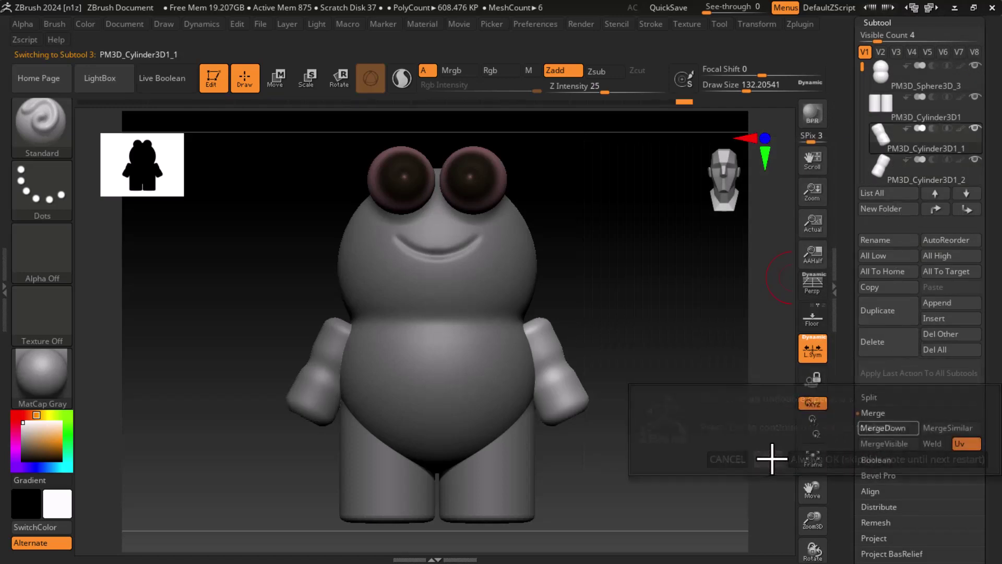
pyautogui.click(883, 87)
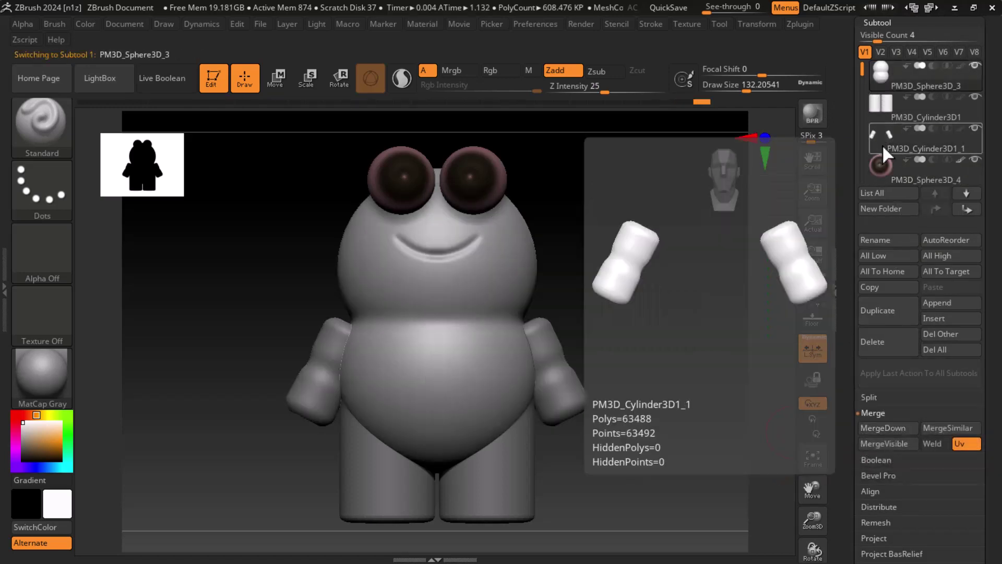
pyautogui.click(887, 428)
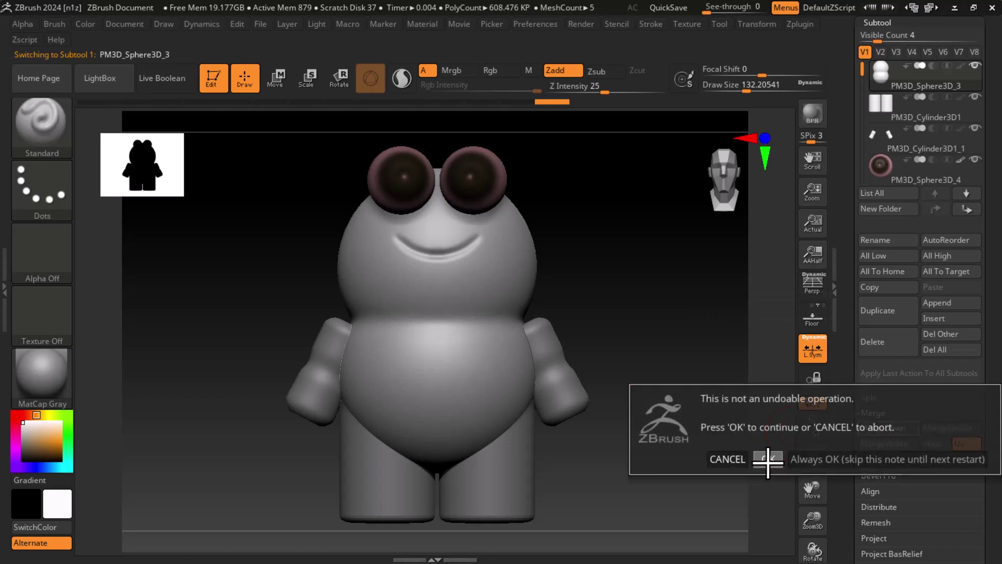
pyautogui.click(768, 459)
pyautogui.click(882, 429)
pyautogui.click(773, 460)
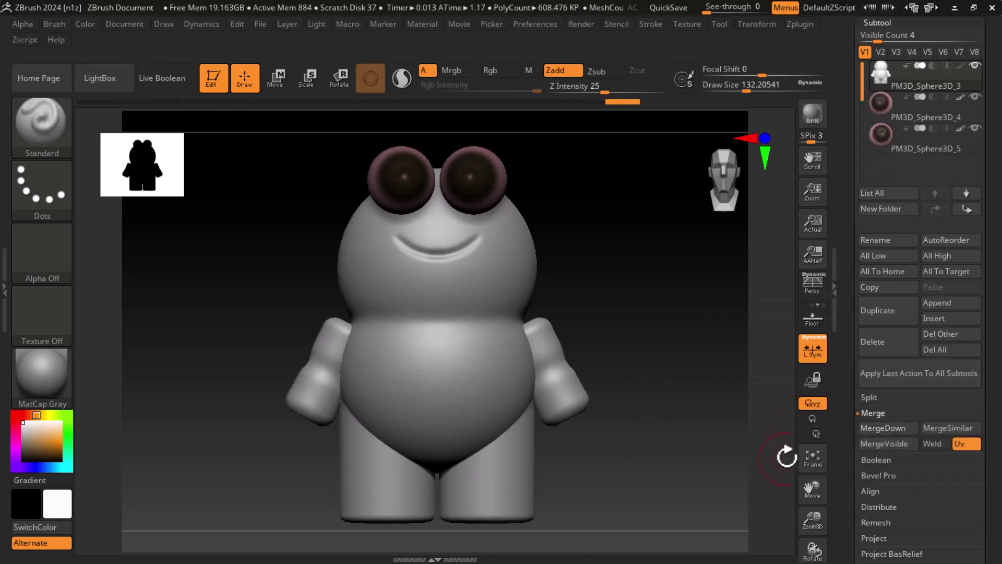
pyautogui.moveTo(850, 413); pyautogui.dragTo(888, 256)
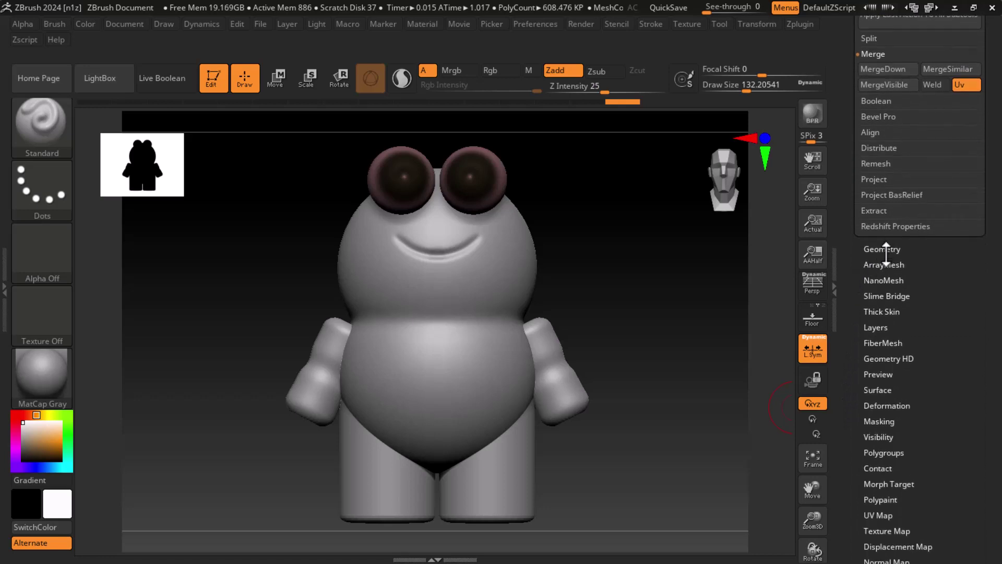
# Re-apply DynaMesh to fuse body, legs and arms into one 90.333K-polygon mesh
pyautogui.click(886, 251)
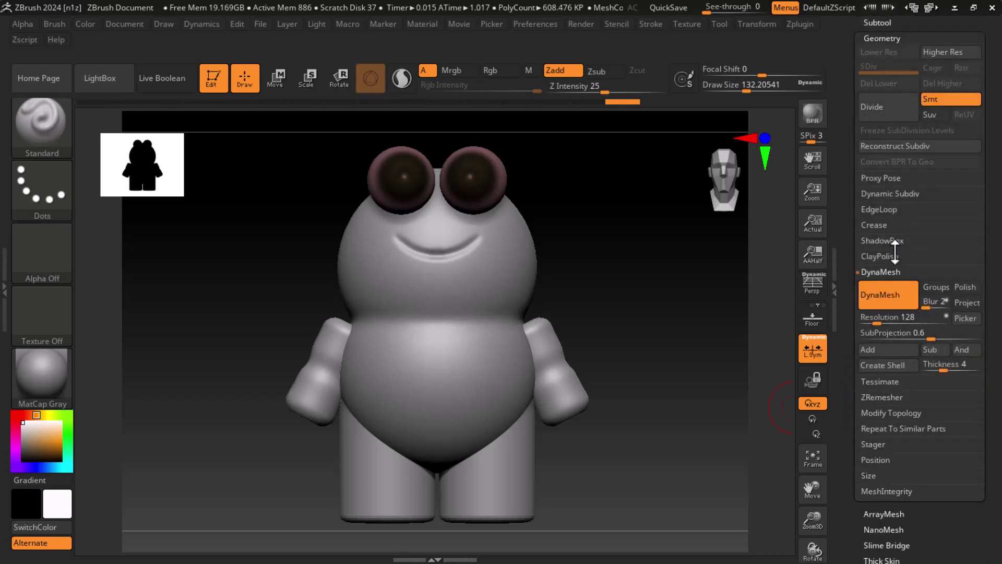
pyautogui.click(892, 299)
pyautogui.click(882, 303)
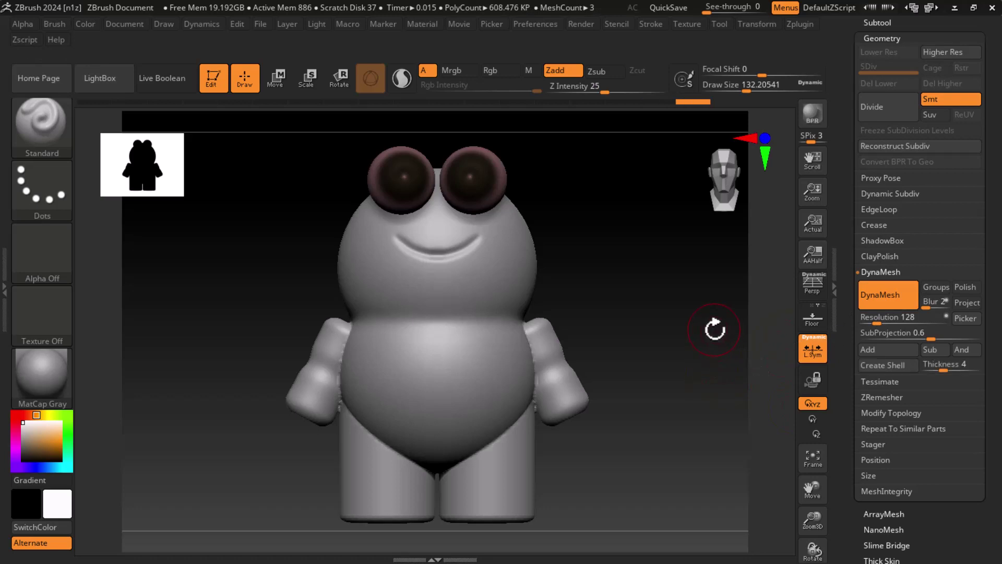
pyautogui.scroll(2, 705, 369)
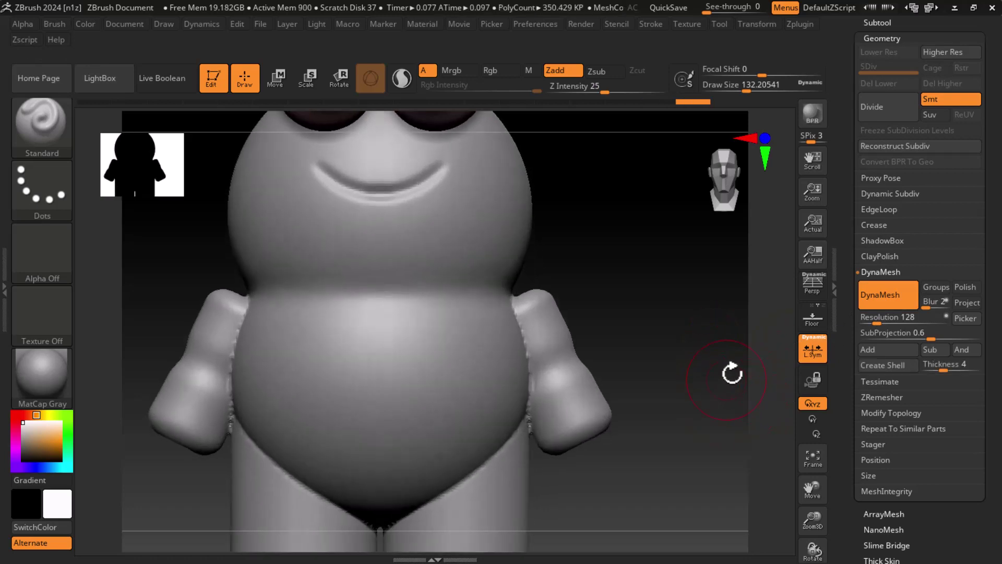
pyautogui.scroll(1, 721, 381)
pyautogui.scroll(1, 731, 390)
pyautogui.scroll(1, 718, 354)
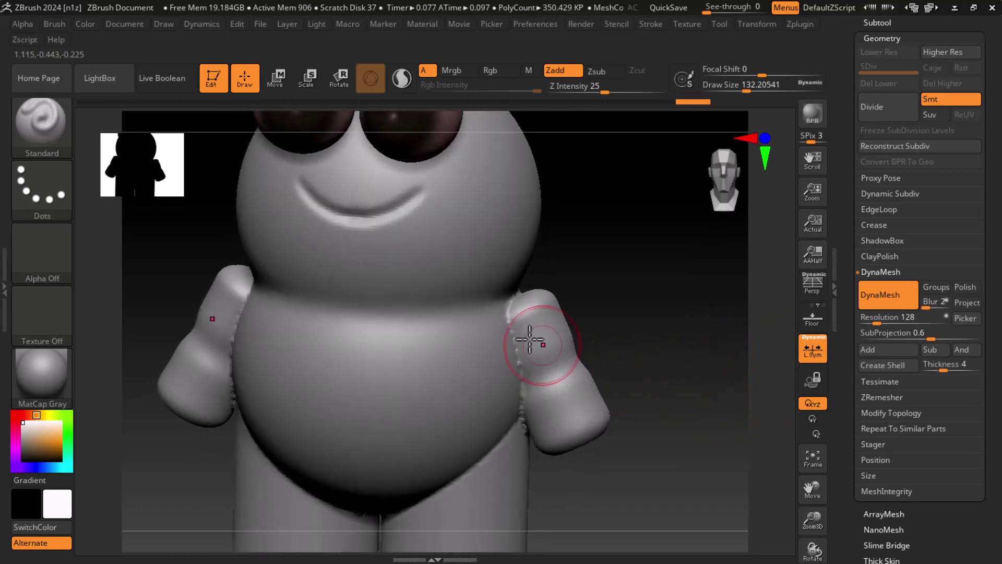
pyautogui.scroll(1, 713, 339)
pyautogui.scroll(2, 715, 351)
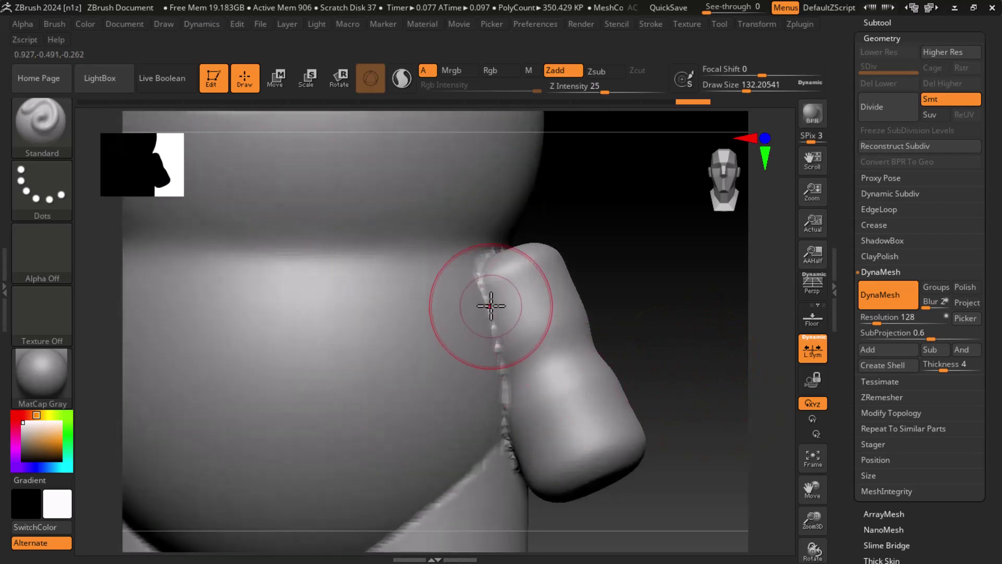
# Shrink the brush and smooth the seams where the arms join the body
pyautogui.press('[')
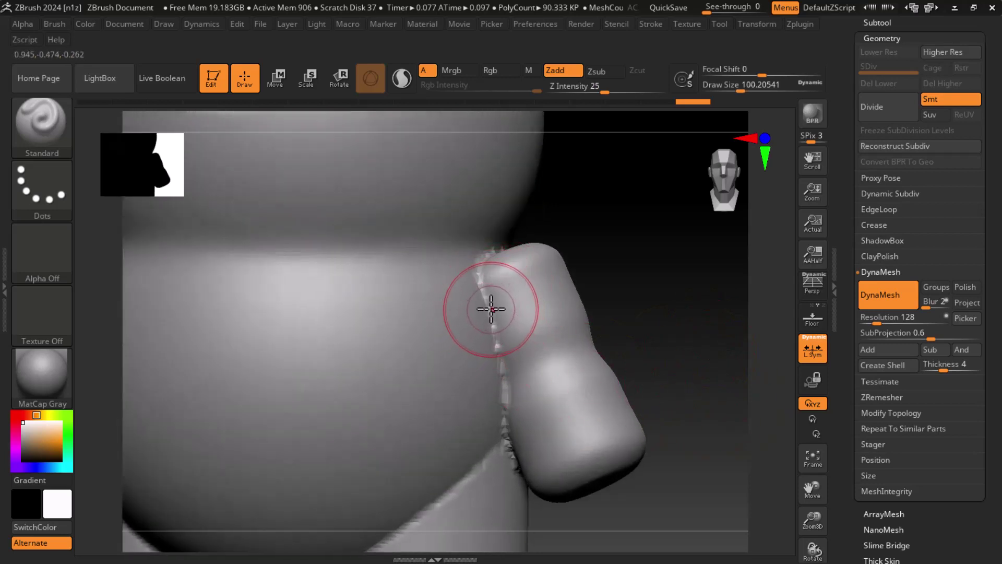
pyautogui.press('shift')
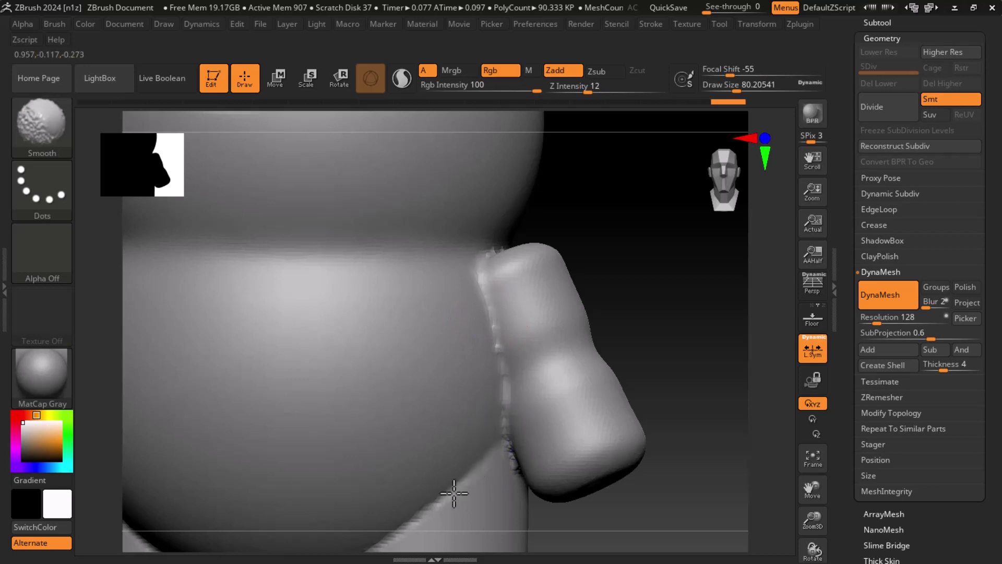
pyautogui.keyDown('shift'); pyautogui.moveTo(683, 346); pyautogui.dragTo(685, 358); pyautogui.keyUp('shift')
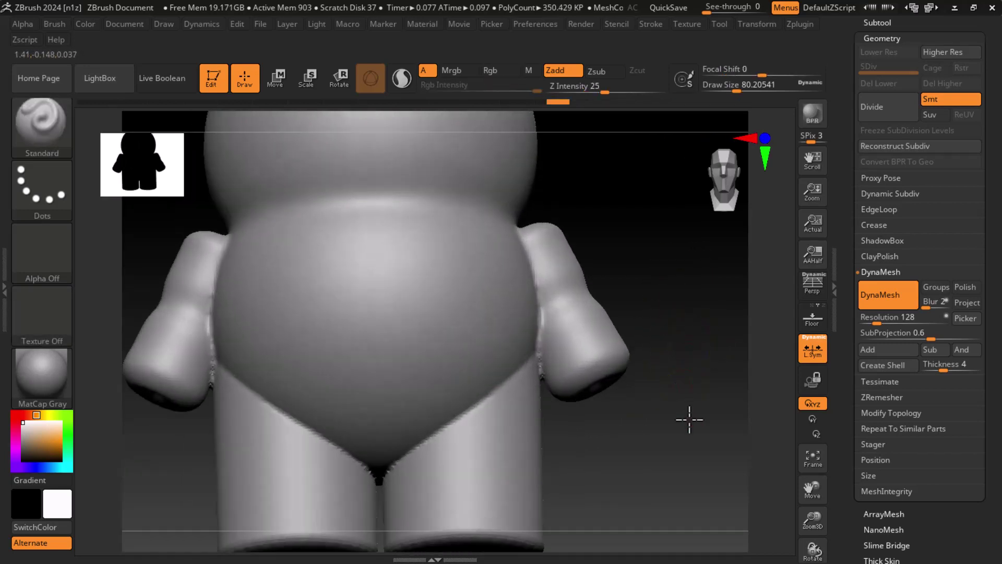
pyautogui.keyDown('shift'); pyautogui.moveTo(689, 419); pyautogui.dragTo(664, 398); pyautogui.keyUp('shift')
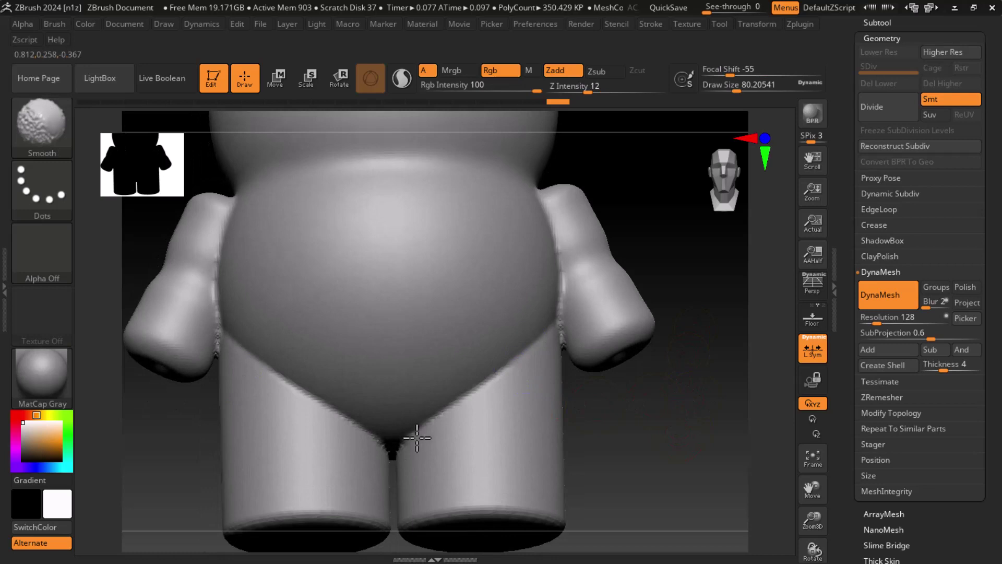
pyautogui.moveTo(417, 438); pyautogui.dragTo(358, 336)
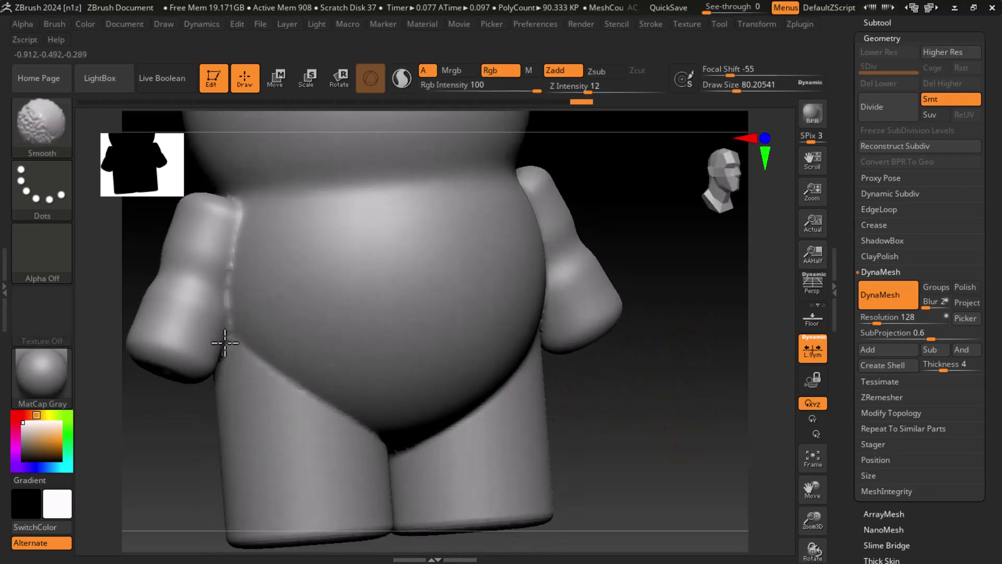
pyautogui.moveTo(645, 331)
pyautogui.mouseDown()
pyautogui.moveTo(628, 362)
pyautogui.moveTo(666, 438)
pyautogui.mouseUp()
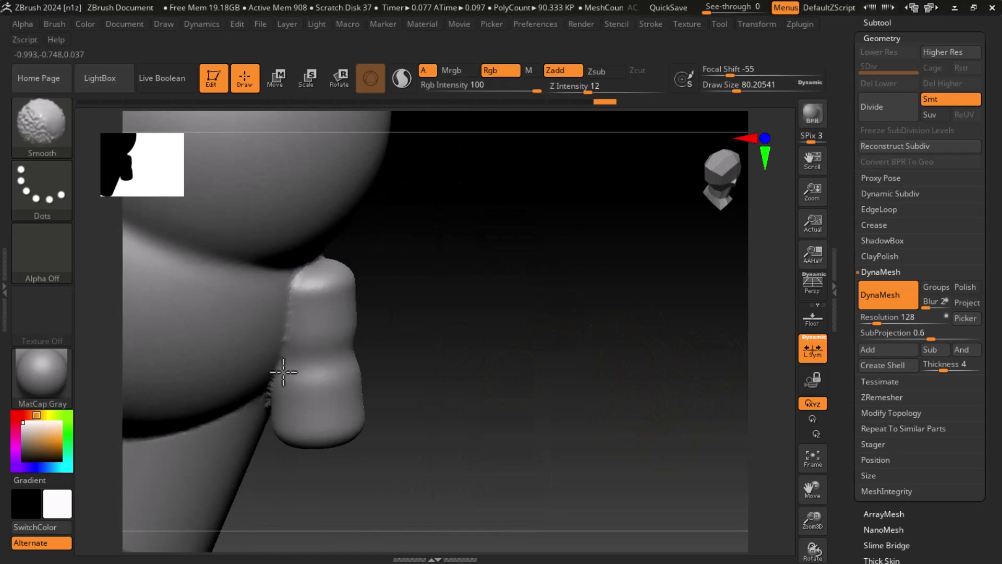
pyautogui.moveTo(369, 362)
pyautogui.mouseDown()
pyautogui.moveTo(559, 273)
pyautogui.moveTo(581, 394)
pyautogui.moveTo(350, 390)
pyautogui.mouseUp()
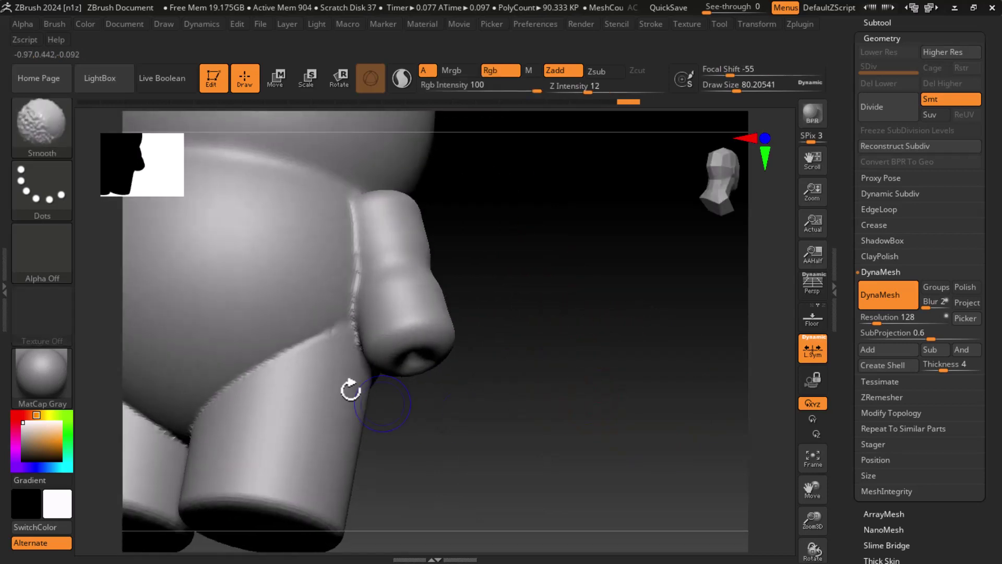
pyautogui.moveTo(242, 374)
pyautogui.mouseDown()
pyautogui.moveTo(550, 402)
pyautogui.moveTo(593, 369)
pyautogui.moveTo(330, 359)
pyautogui.mouseUp()
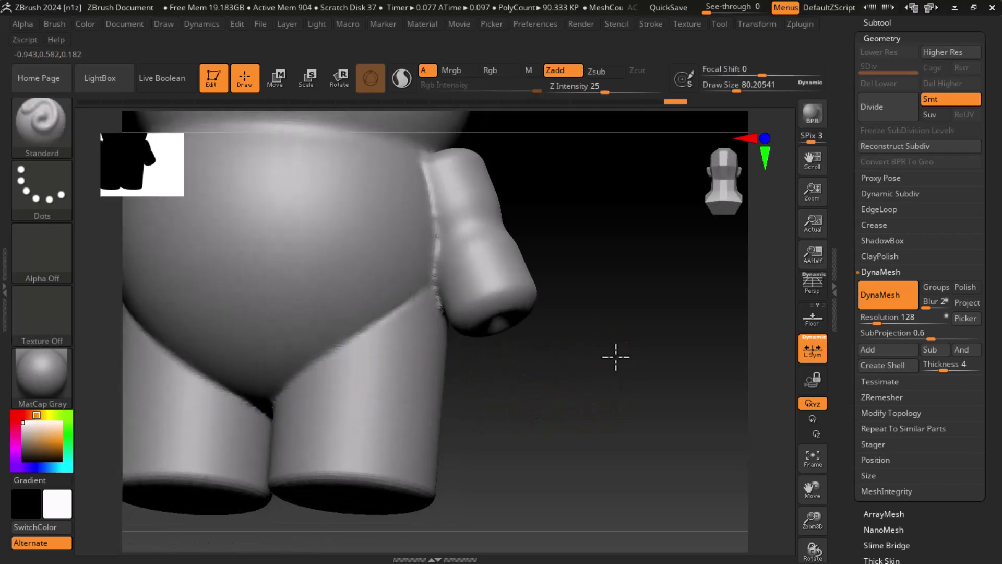
pyautogui.moveTo(616, 353)
pyautogui.mouseDown()
pyautogui.moveTo(463, 397)
pyautogui.moveTo(677, 358)
pyautogui.moveTo(673, 340)
pyautogui.moveTo(707, 398)
pyautogui.moveTo(589, 344)
pyautogui.mouseUp()
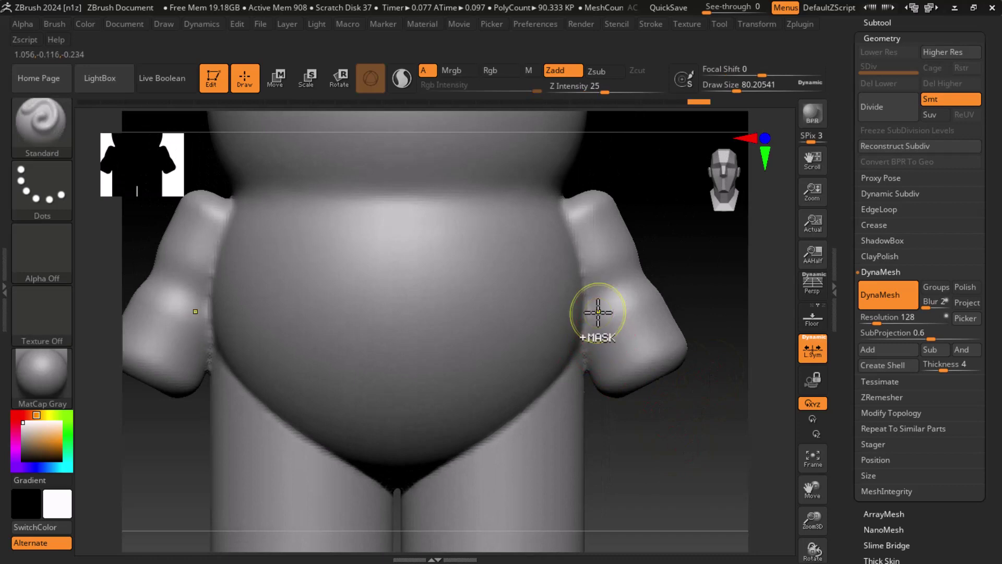
# Divide the mesh once, re-DynaMesh it with a Ctrl-drag, and smooth the arm seam further
pyautogui.hotkey('ctrl', 'd')
pyautogui.moveTo(730, 298)
pyautogui.keyDown('alt'); pyautogui.mouseDown()
pyautogui.moveTo(724, 282)
pyautogui.moveTo(724, 320)
pyautogui.moveTo(707, 351)
pyautogui.moveTo(697, 311)
pyautogui.mouseUp(); pyautogui.keyUp('alt')
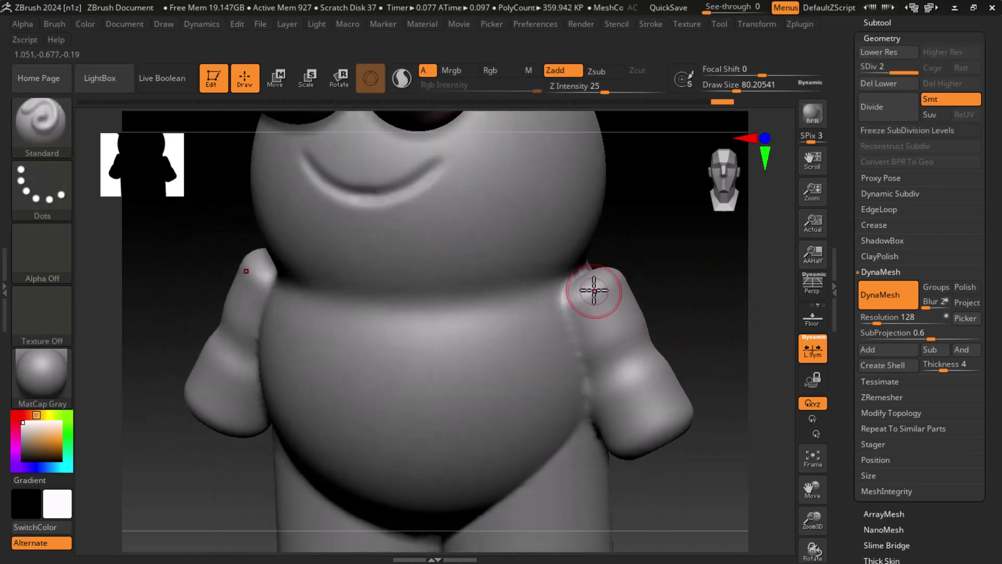
pyautogui.keyDown('ctrl'); pyautogui.moveTo(696, 275); pyautogui.dragTo(711, 326); pyautogui.keyUp('ctrl')
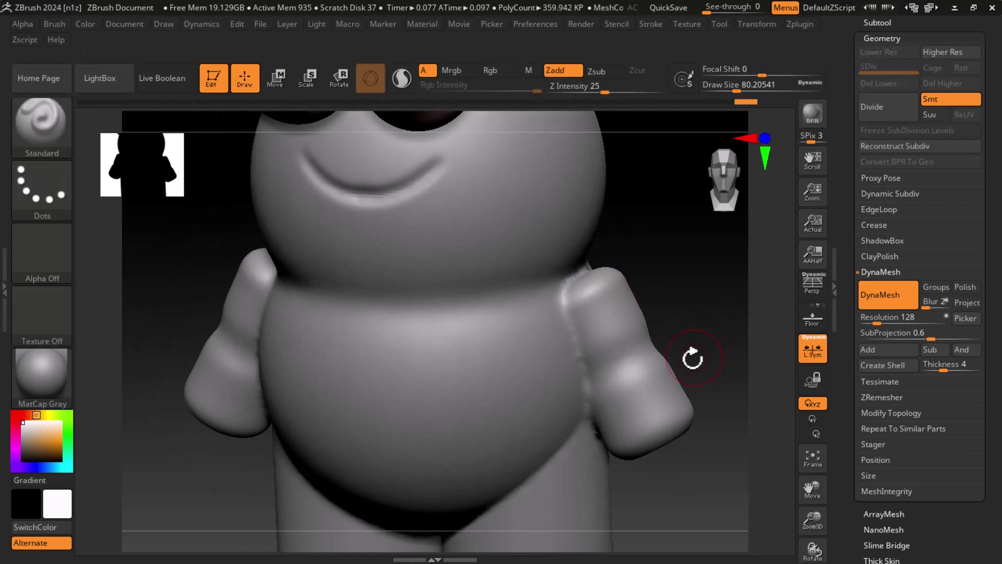
pyautogui.press('shift')
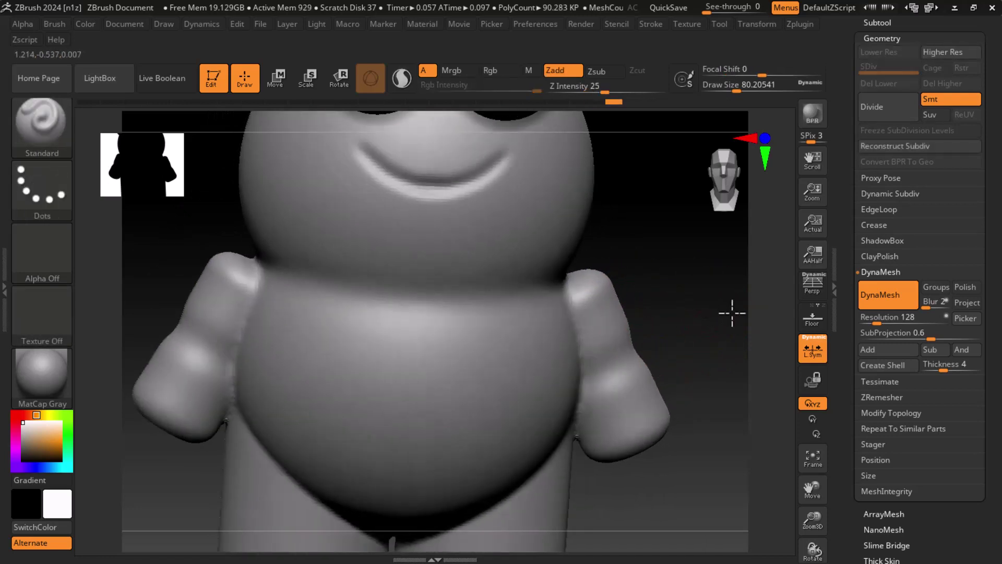
pyautogui.moveTo(727, 308); pyautogui.dragTo(743, 335)
# Check the mesh with Polyframe, frame and inspect the finished character, then bring up the task switcher
pyautogui.hotkey('shift', 'f')
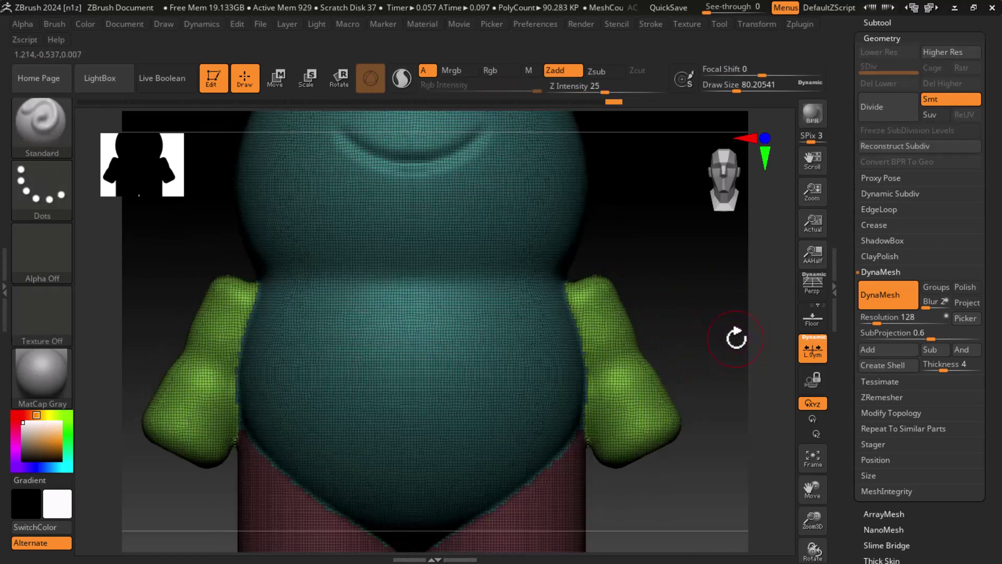
pyautogui.moveTo(681, 239)
pyautogui.keyDown('ctrl'); pyautogui.mouseDown()
pyautogui.moveTo(711, 327)
pyautogui.moveTo(702, 334)
pyautogui.mouseUp(); pyautogui.keyUp('ctrl')
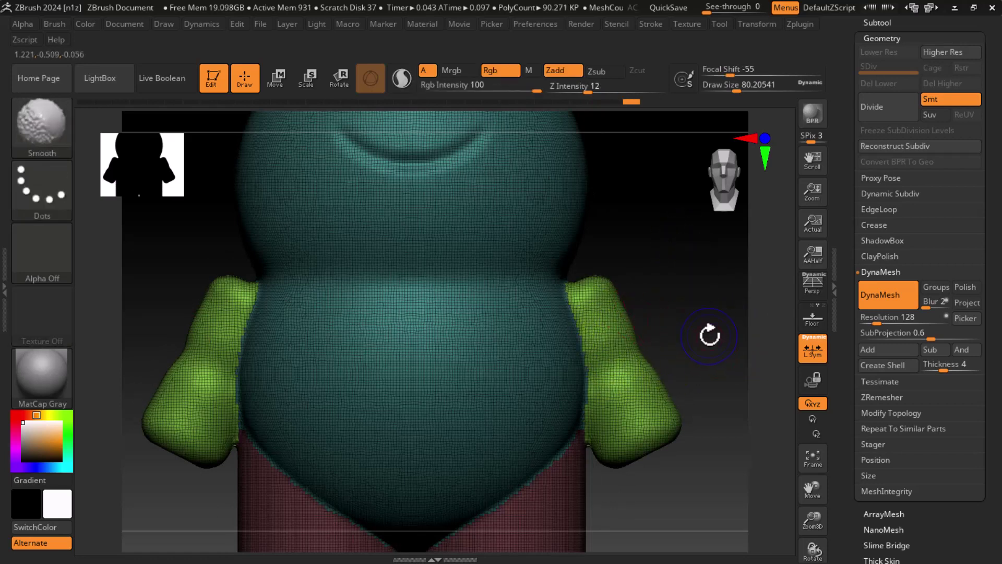
pyautogui.hotkey('shift', 'f')
pyautogui.press('f')
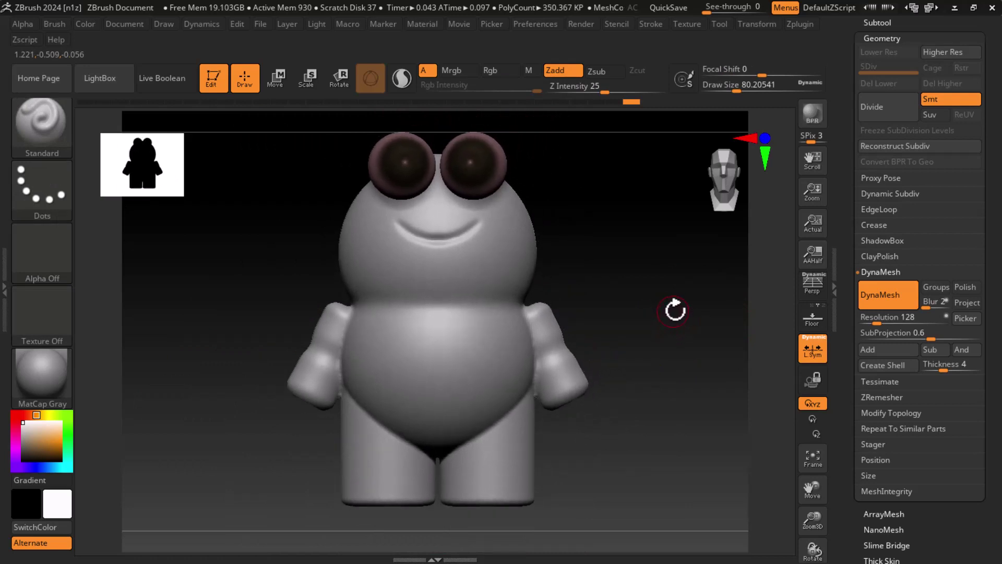
pyautogui.moveTo(680, 322); pyautogui.dragTo(702, 328)
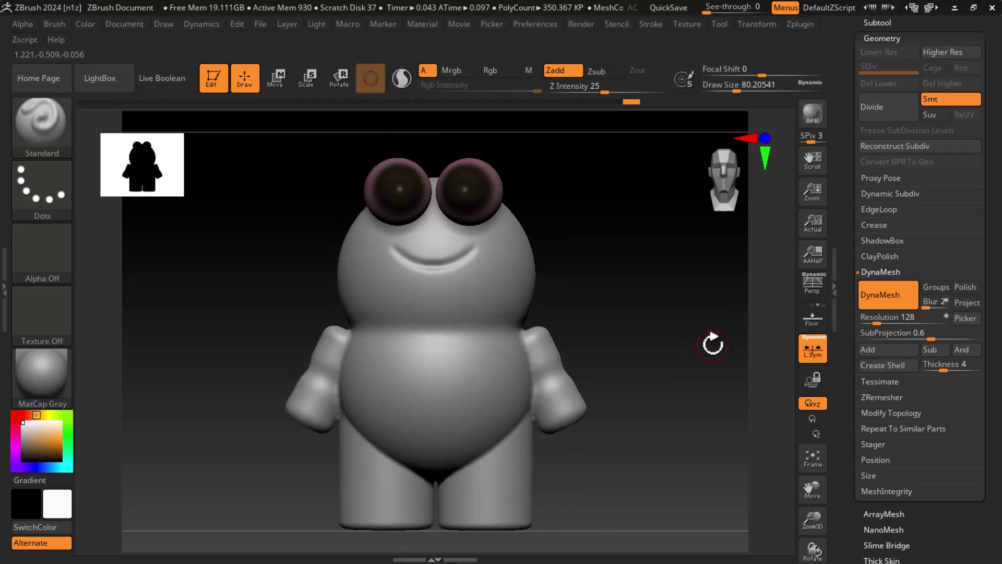
pyautogui.hotkey('alt', 'Tab')
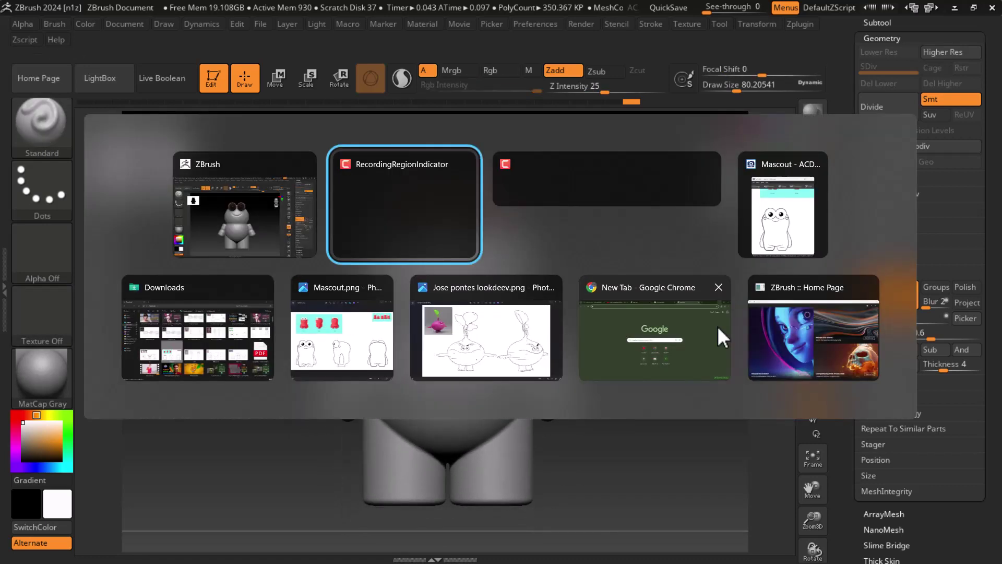